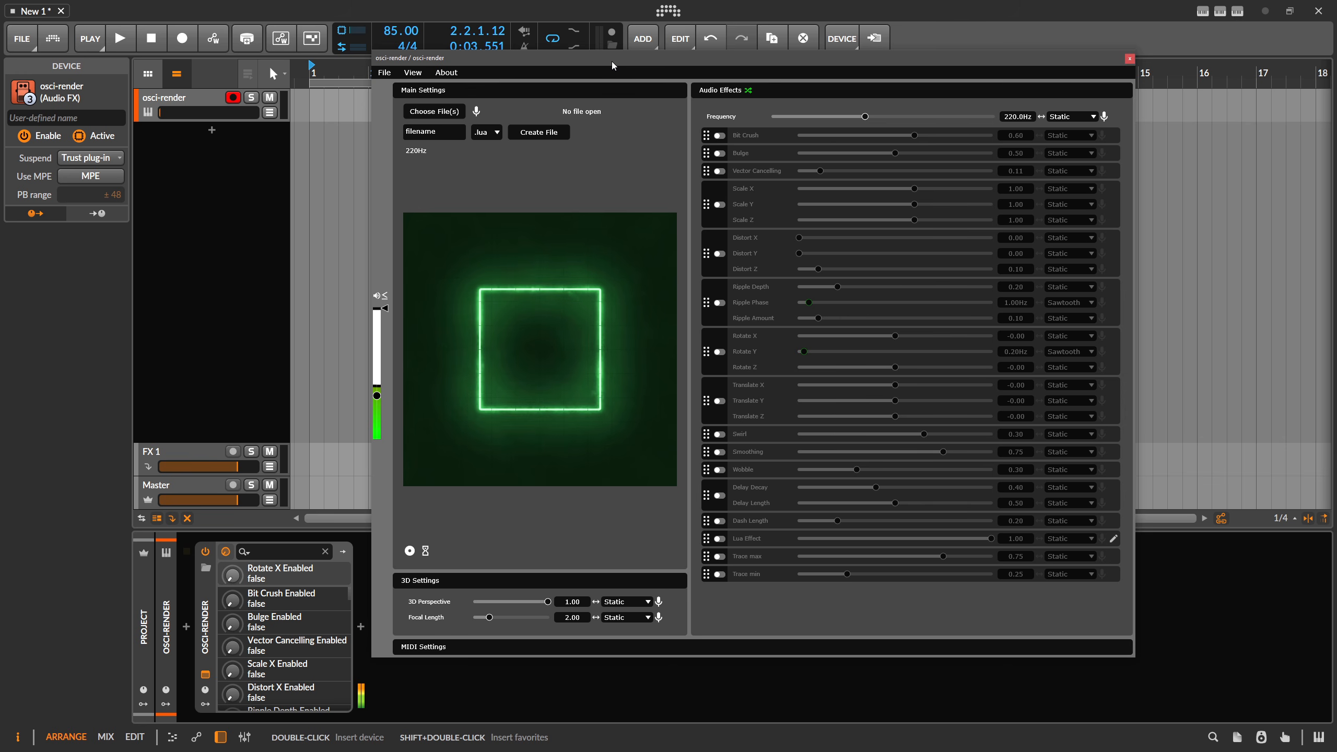
# Adjust the osci-render track volume and set the plugin frequency to about 56.2 Hz.
pyautogui.moveTo(612, 61); pyautogui.dragTo(615, 54)
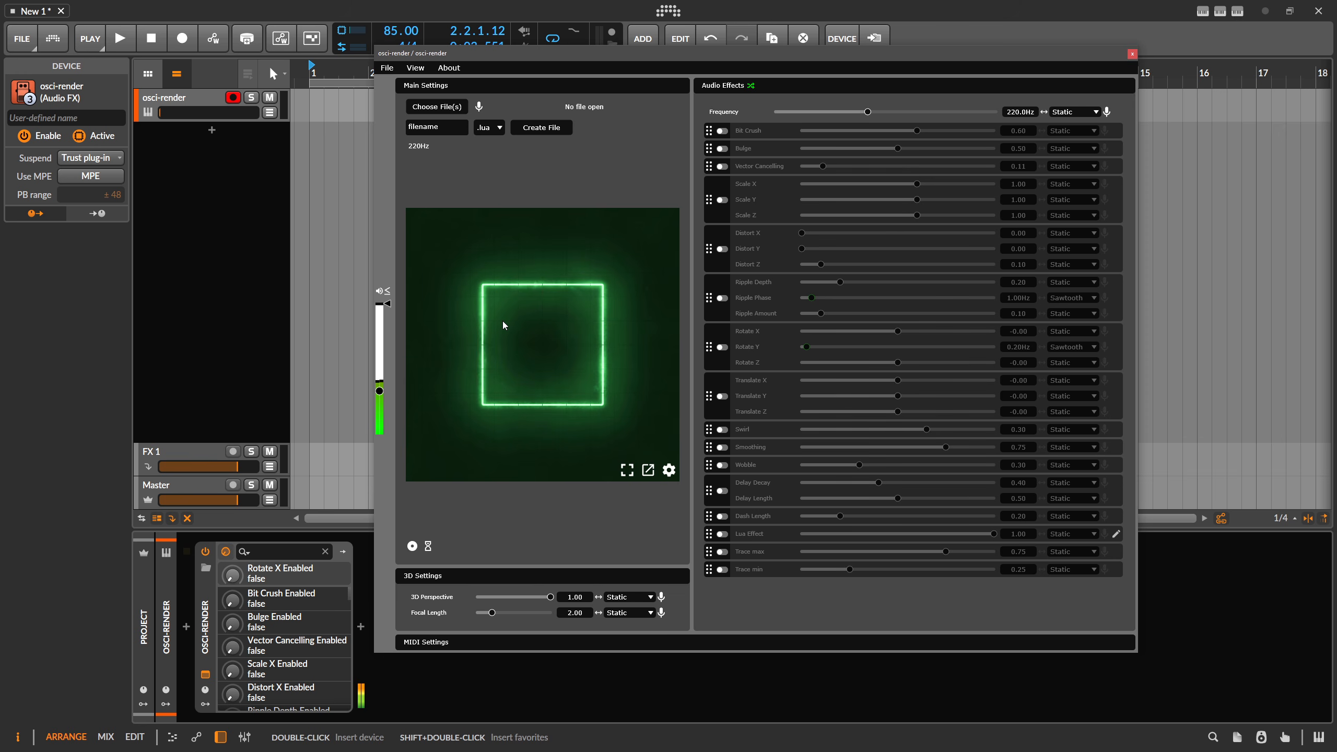
pyautogui.moveTo(231, 113); pyautogui.dragTo(272, 113)
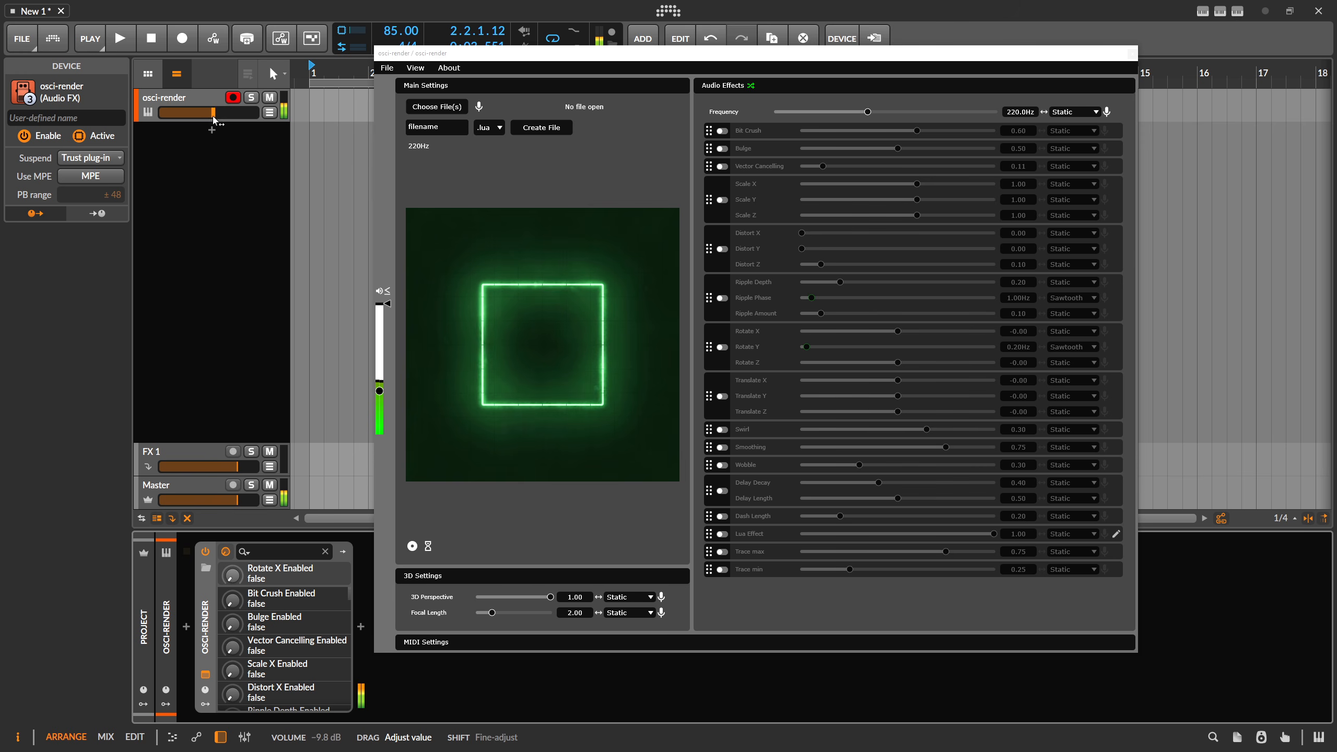
pyautogui.moveTo(871, 116); pyautogui.dragTo(844, 113)
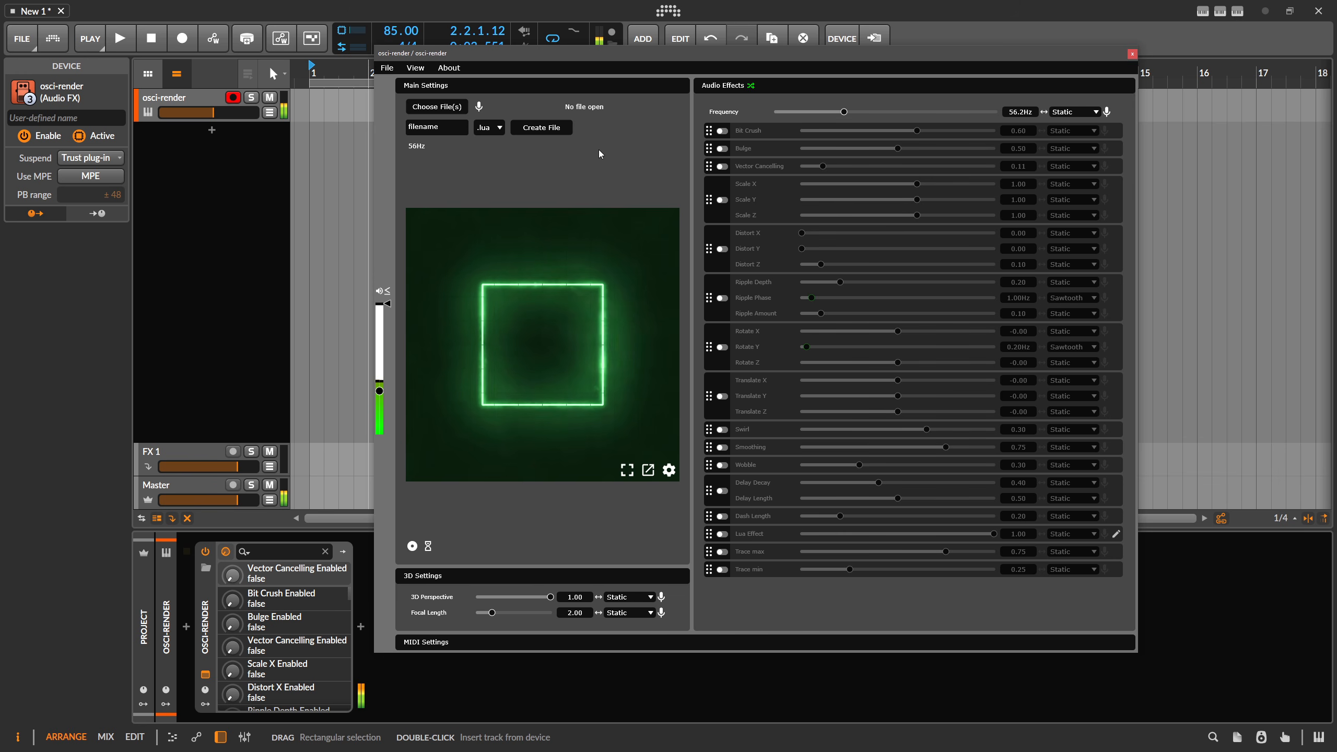
pyautogui.moveTo(213, 113); pyautogui.dragTo(206, 113)
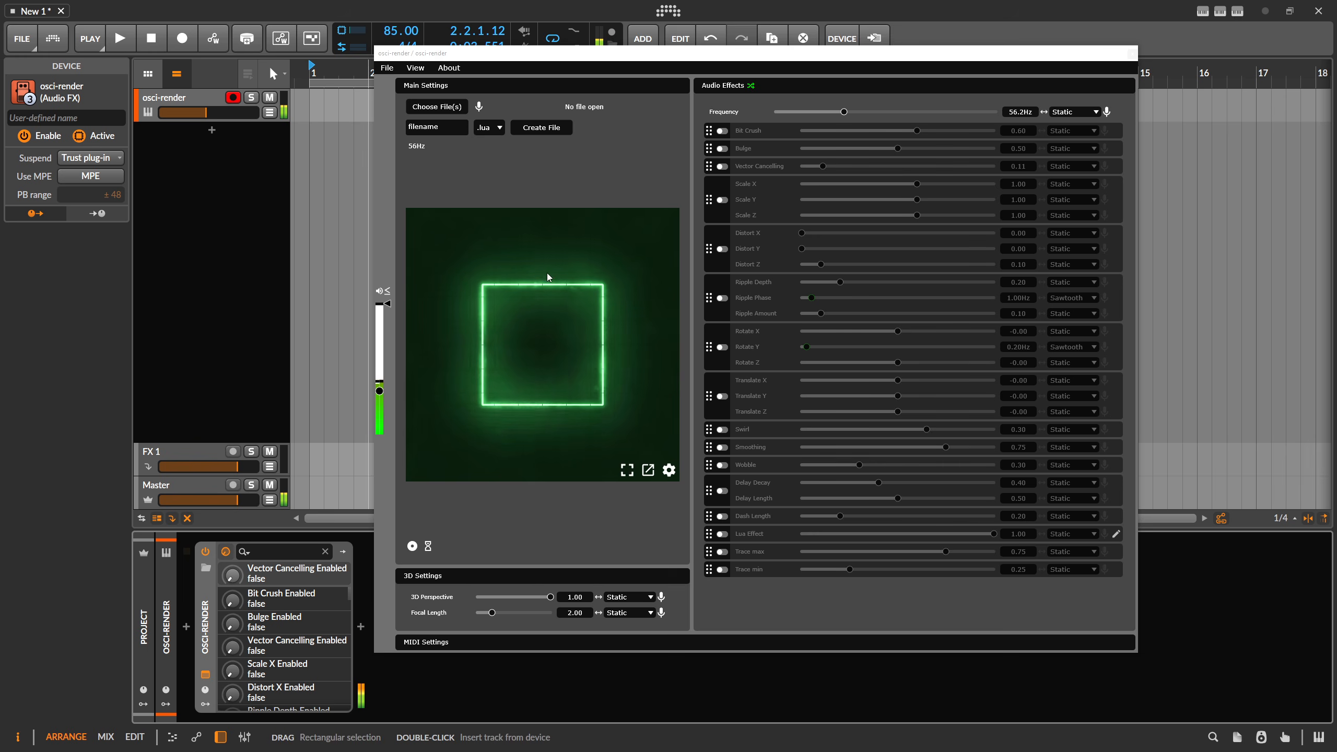
# Try the Bit Crush and Bulge effects, setting Bit Crush to about 0.13, then switch both off.
pyautogui.click(722, 131)
pyautogui.moveTo(919, 131); pyautogui.dragTo(804, 149)
pyautogui.click(722, 130)
pyautogui.click(722, 149)
pyautogui.click(721, 148)
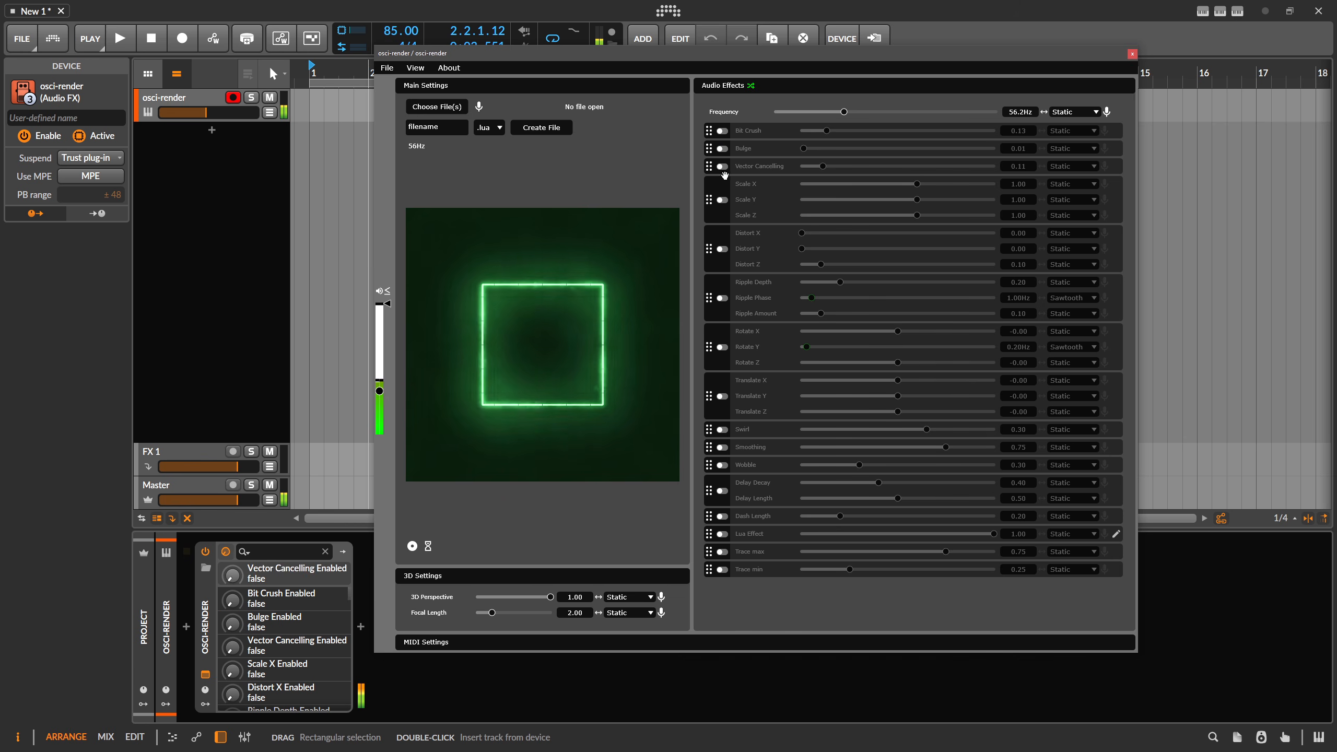
# Enable the Scale effect, set Scale X to about 0.41, and switch it off again.
pyautogui.click(722, 200)
pyautogui.moveTo(917, 184)
pyautogui.mouseDown()
pyautogui.moveTo(842, 184)
pyautogui.moveTo(929, 187)
pyautogui.moveTo(905, 186)
pyautogui.mouseUp()
pyautogui.click(722, 200)
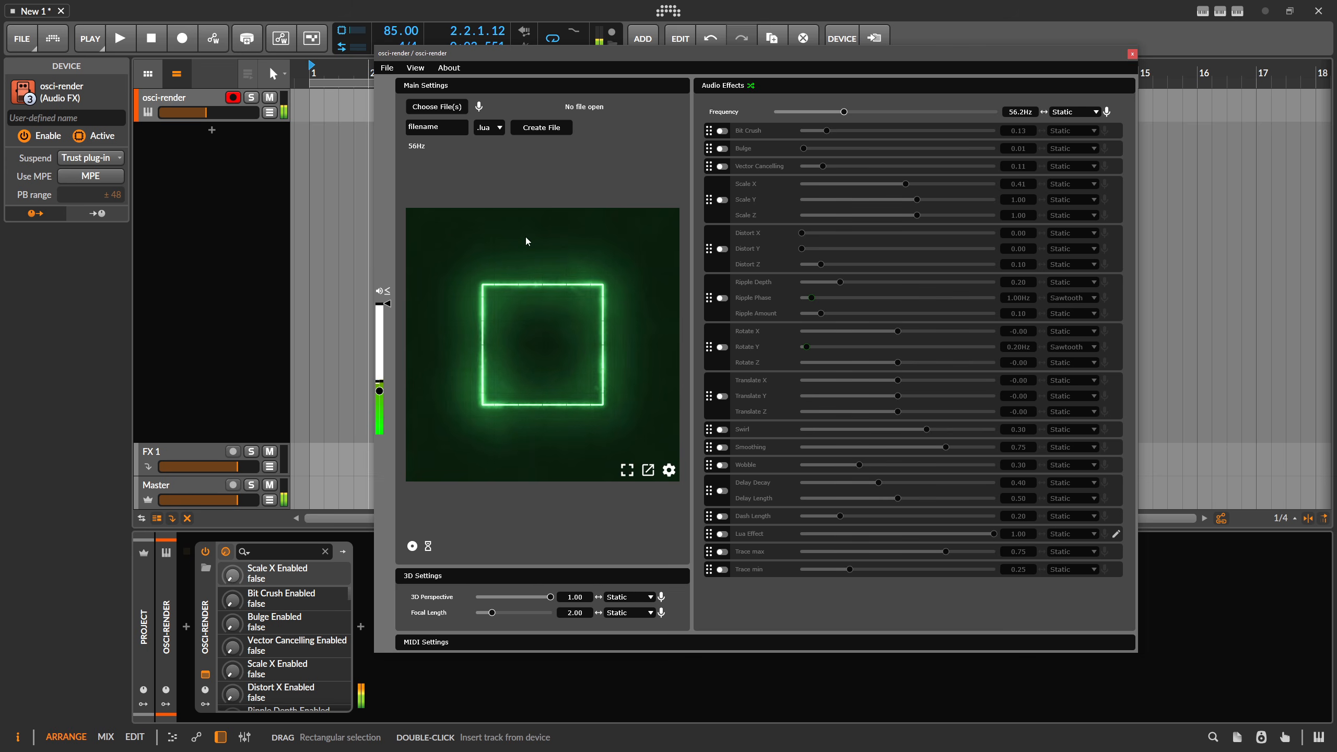
# Set the plugin frequency to about 23.2 Hz.
pyautogui.moveTo(484, 58); pyautogui.dragTo(610, 52)
pyautogui.moveTo(968, 106)
pyautogui.mouseDown()
pyautogui.moveTo(928, 107)
pyautogui.moveTo(973, 108)
pyautogui.moveTo(957, 108)
pyautogui.mouseUp()
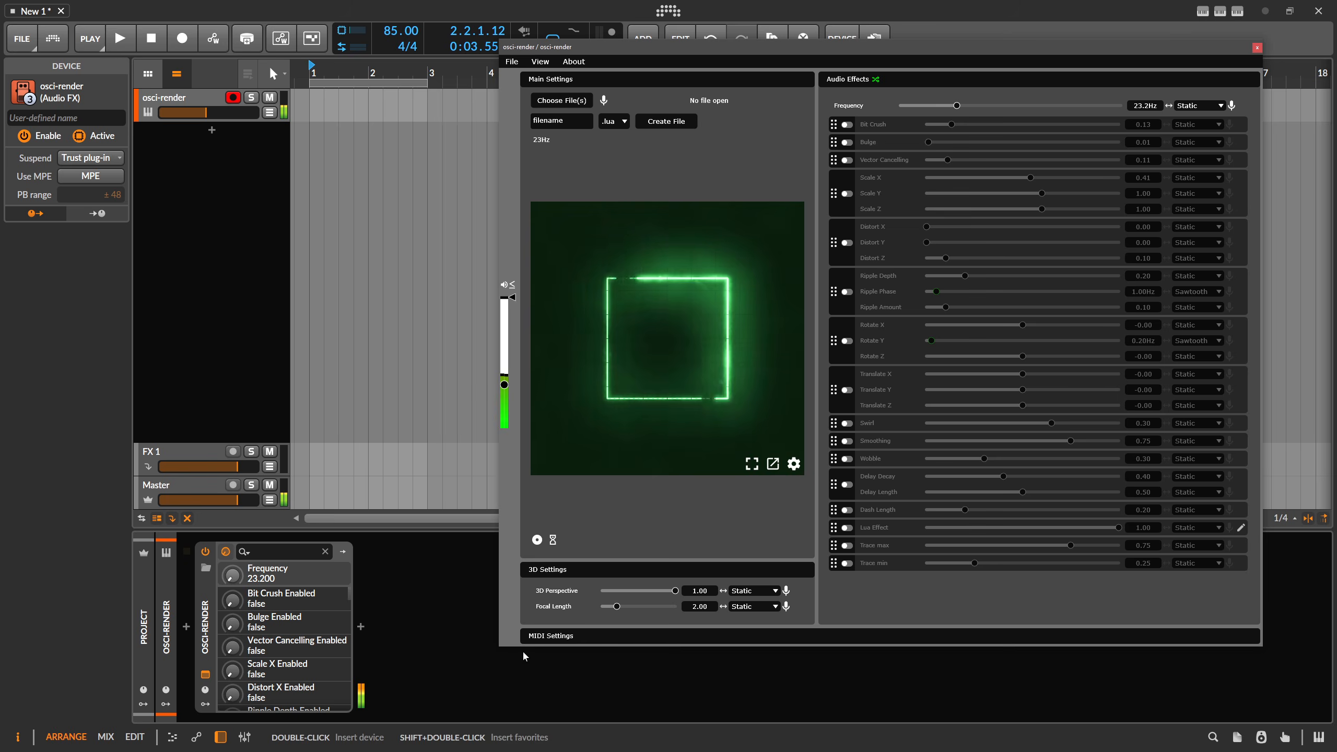
# Expand MIDI Settings, reshape the envelope's attack and decay points, and enable MIDI.
pyautogui.click(527, 635)
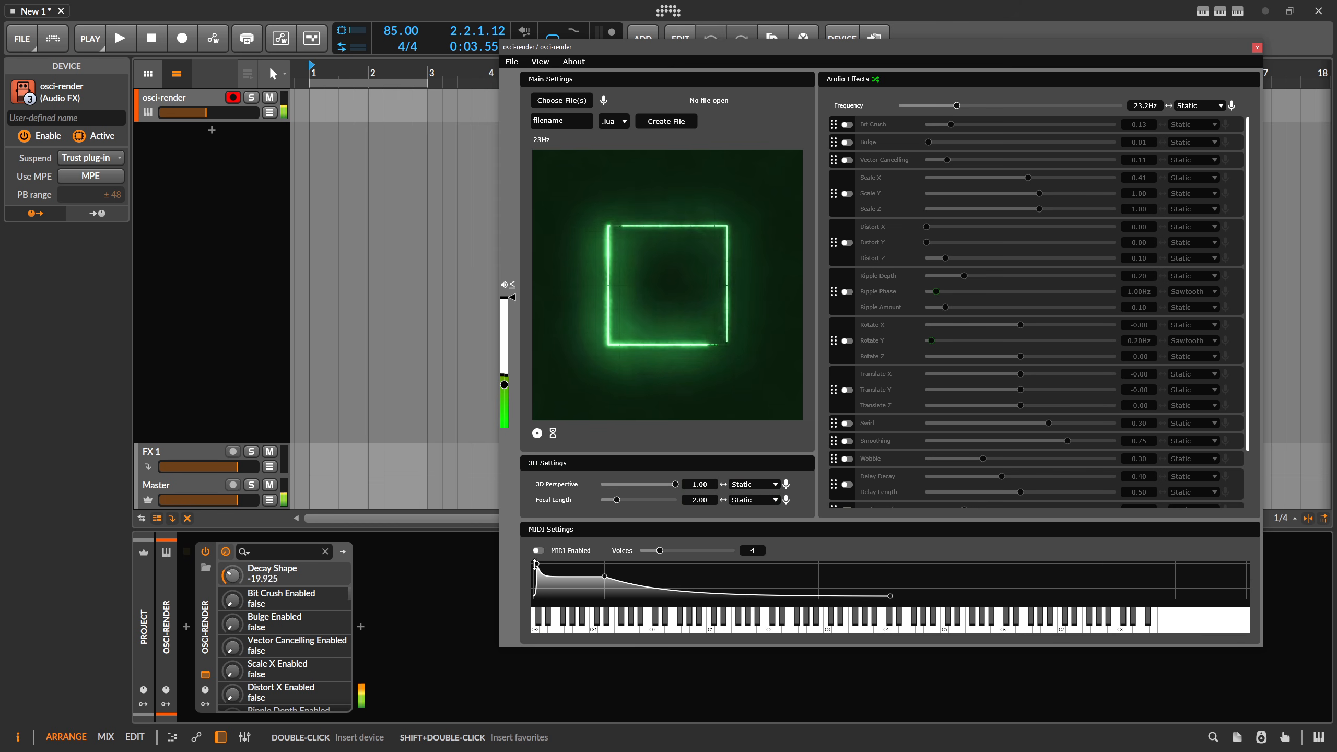
pyautogui.moveTo(535, 565); pyautogui.dragTo(534, 564)
pyautogui.moveTo(639, 584); pyautogui.dragTo(605, 563)
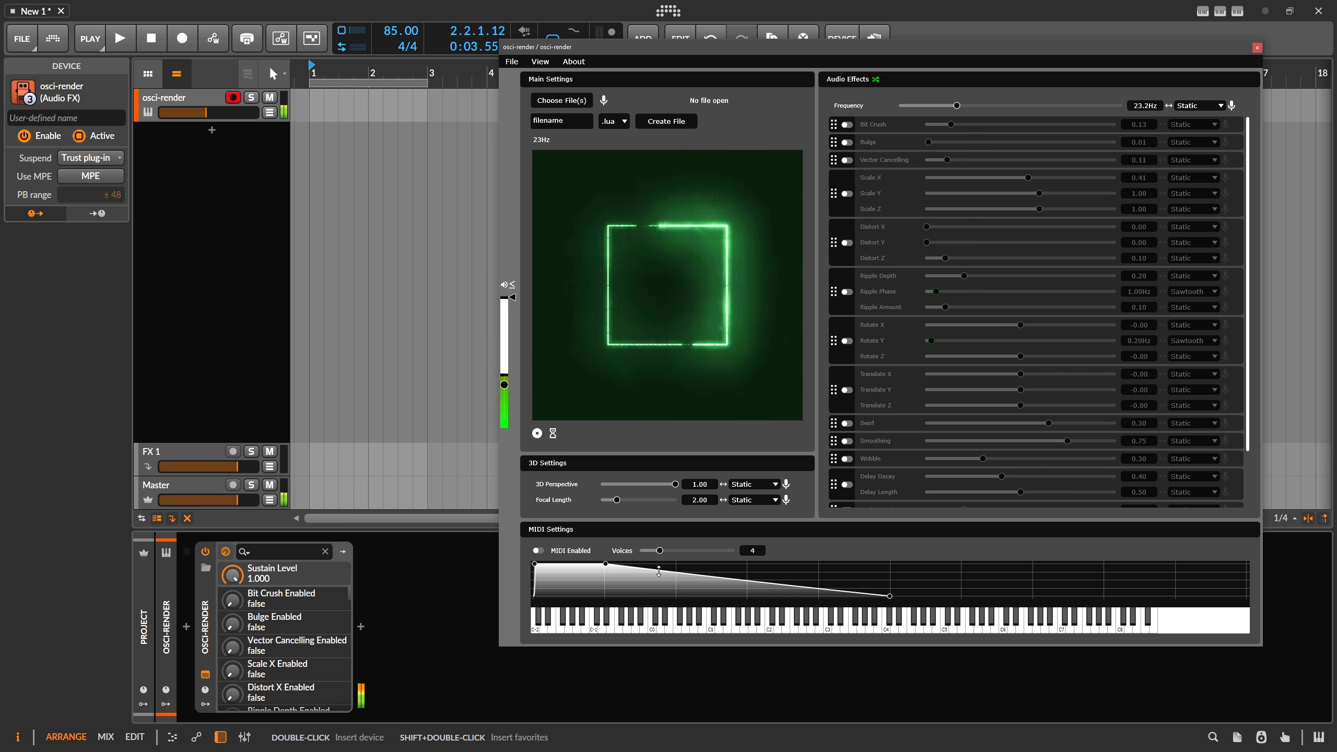
pyautogui.click(537, 550)
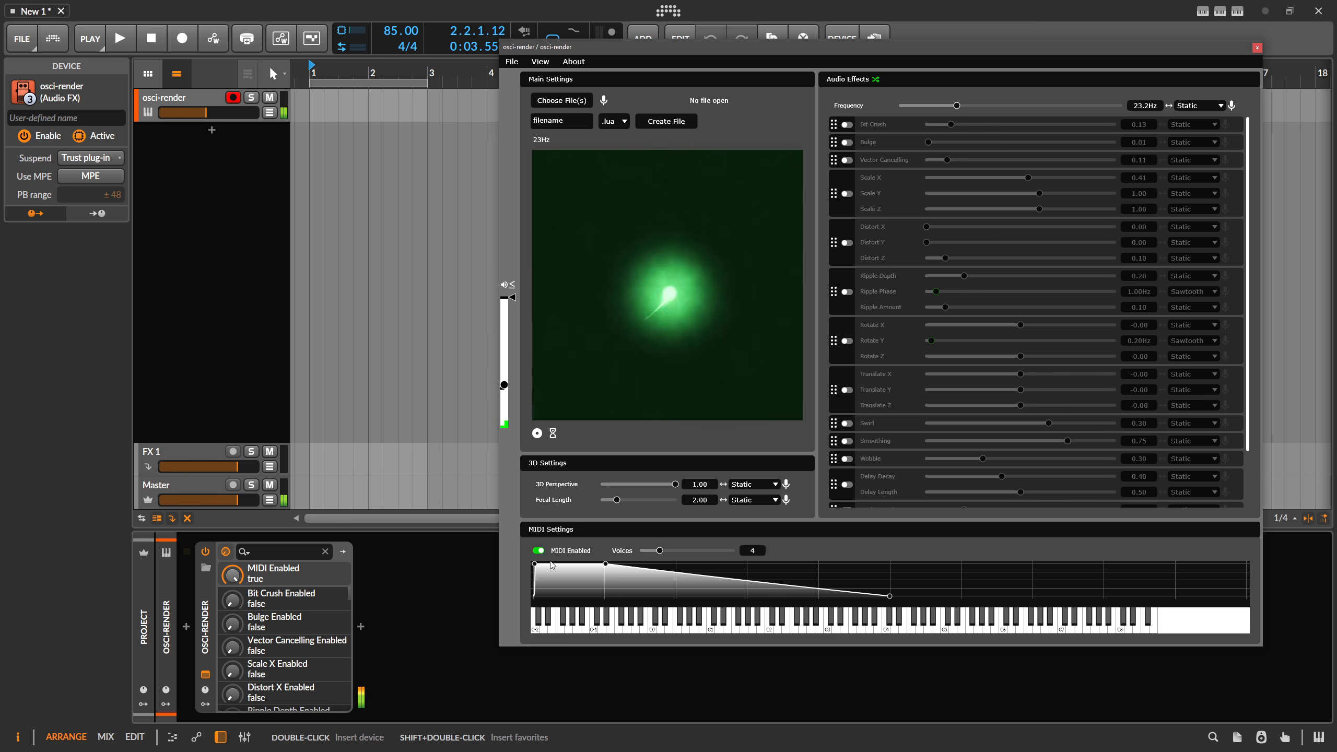
# Create a clip on the osci-render track, lengthen it to two bars, and open it in the editor.
pyautogui.doubleClick(325, 109)
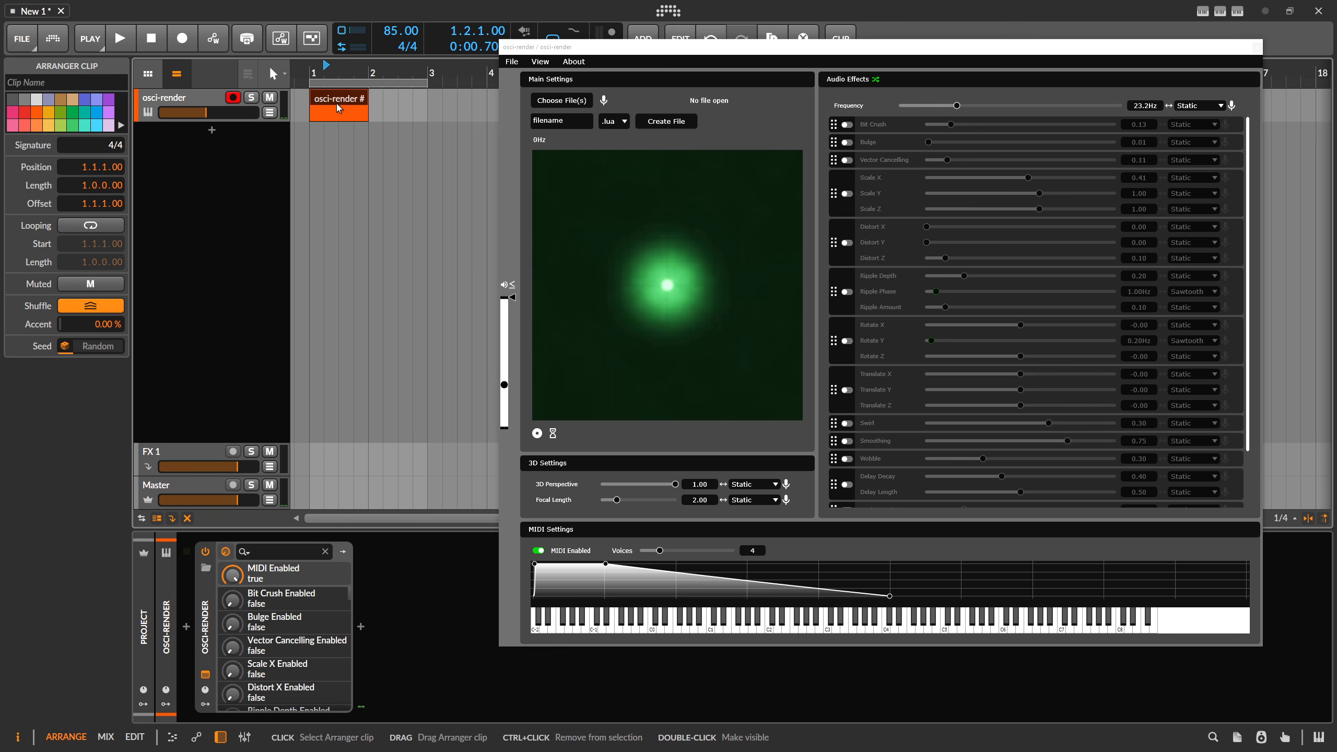
pyautogui.moveTo(366, 101); pyautogui.dragTo(425, 101)
pyautogui.doubleClick(399, 101)
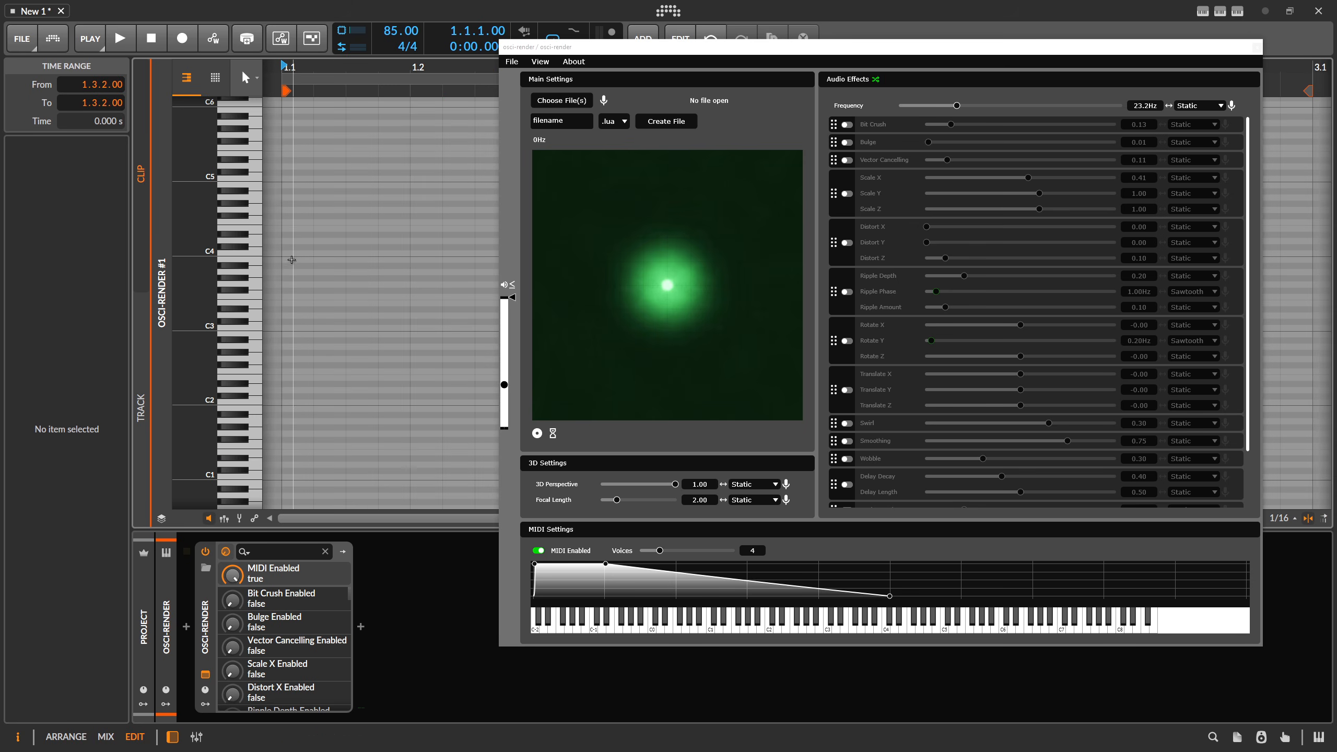
# Draw four short ascending notes between C1 and C2 in the clip.
pyautogui.doubleClick(293, 235)
pyautogui.moveTo(294, 239); pyautogui.dragTo(296, 459)
pyautogui.doubleClick(352, 441)
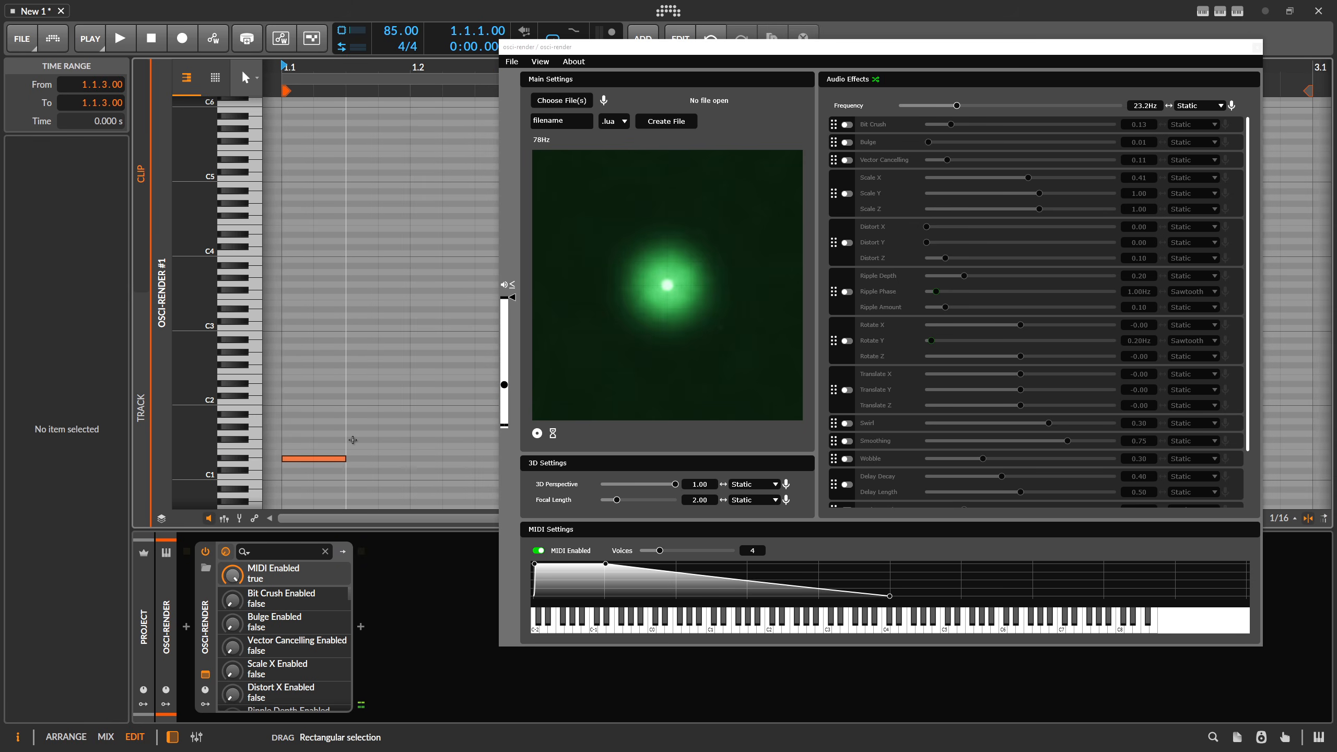
pyautogui.doubleClick(424, 427)
pyautogui.scroll(-4, 475, 366)
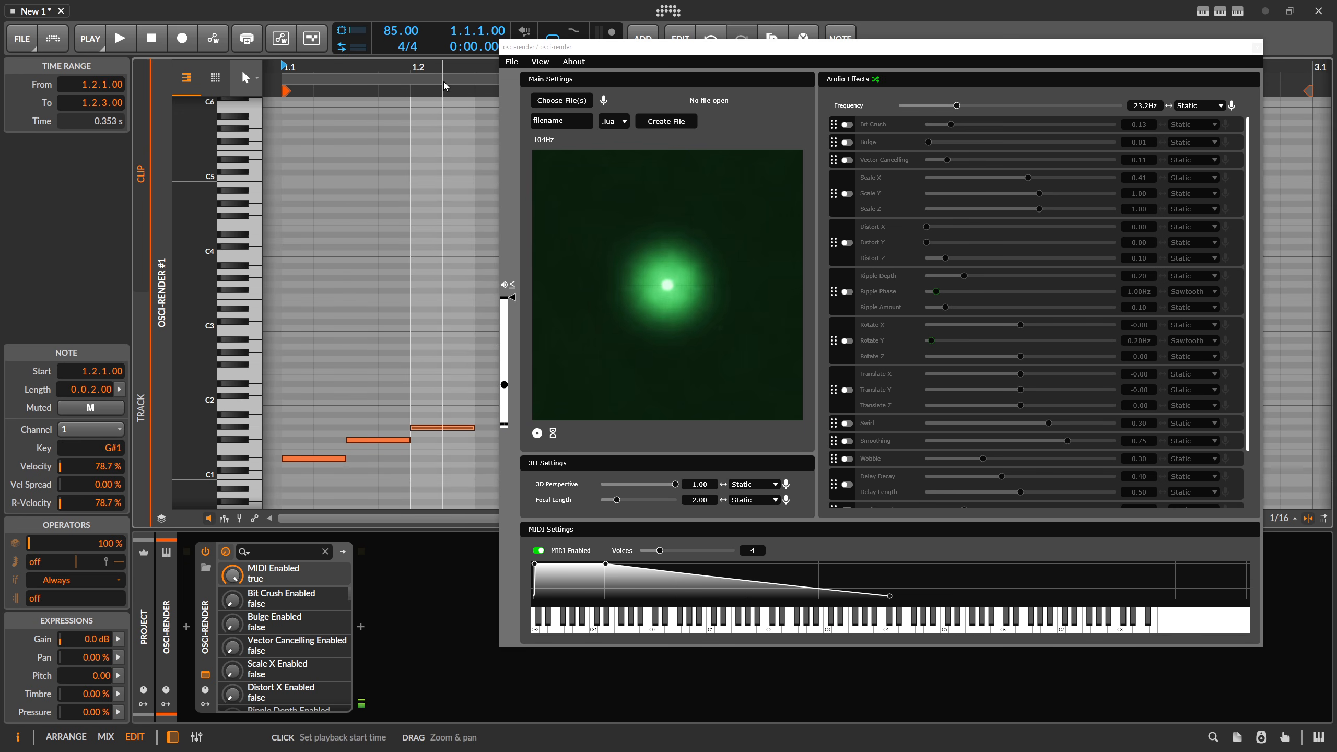
pyautogui.click(387, 413)
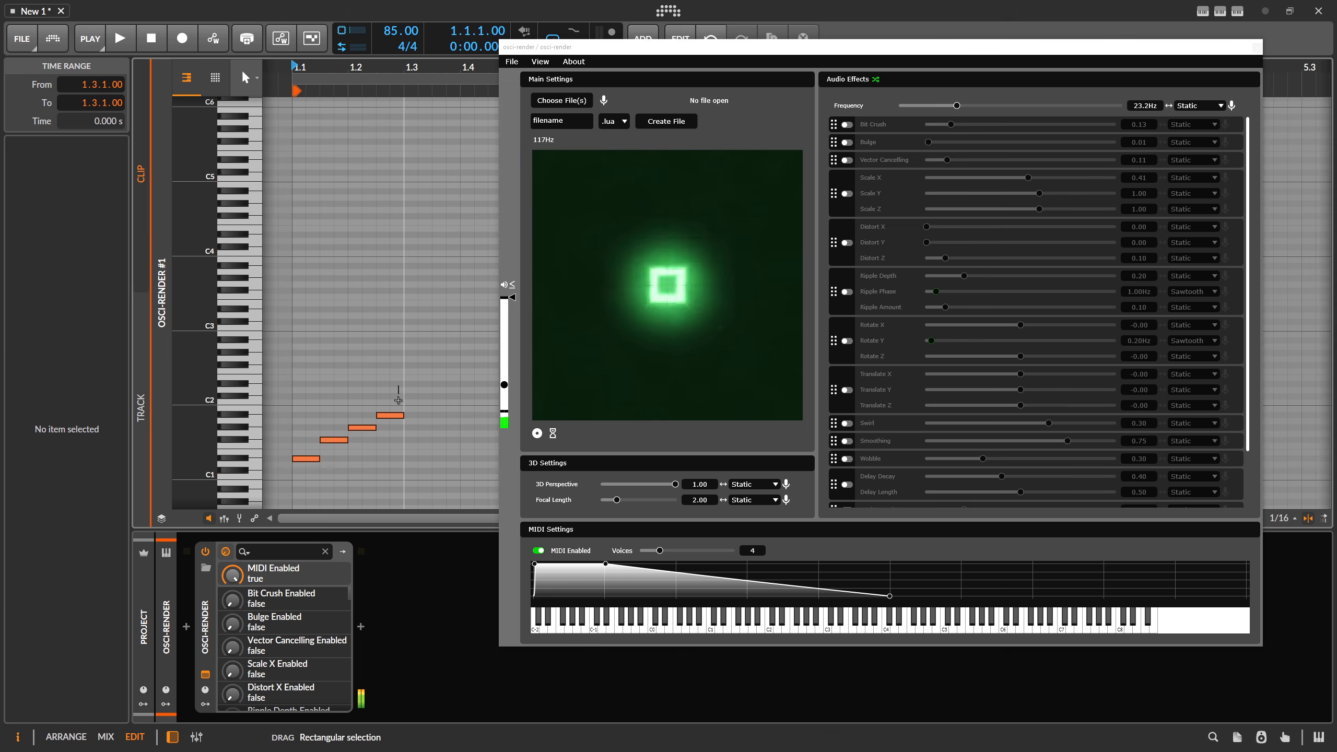
# Return to the arrangement, set the loop region to one bar, and play back the clip.
pyautogui.hotkey('alt', '1')
pyautogui.press('space')
pyautogui.moveTo(425, 83); pyautogui.dragTo(369, 83)
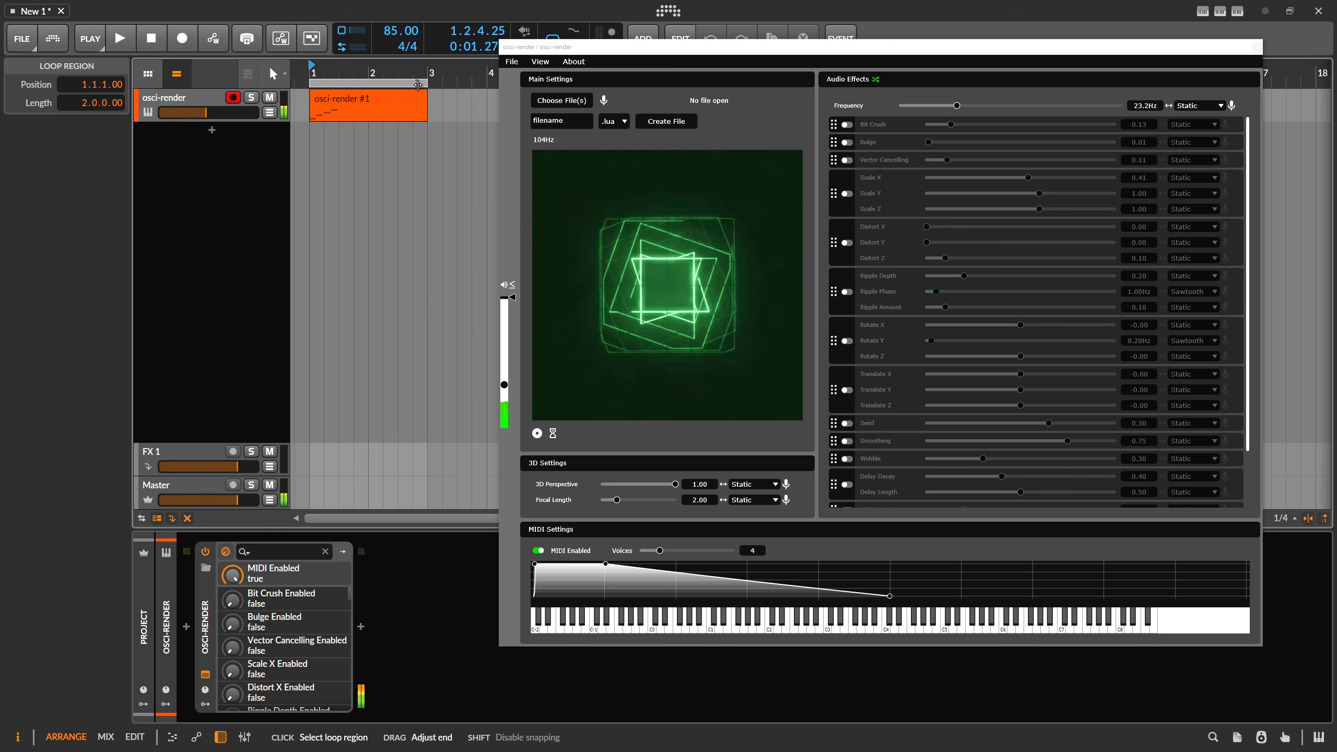
pyautogui.press('space')
pyautogui.press('space')
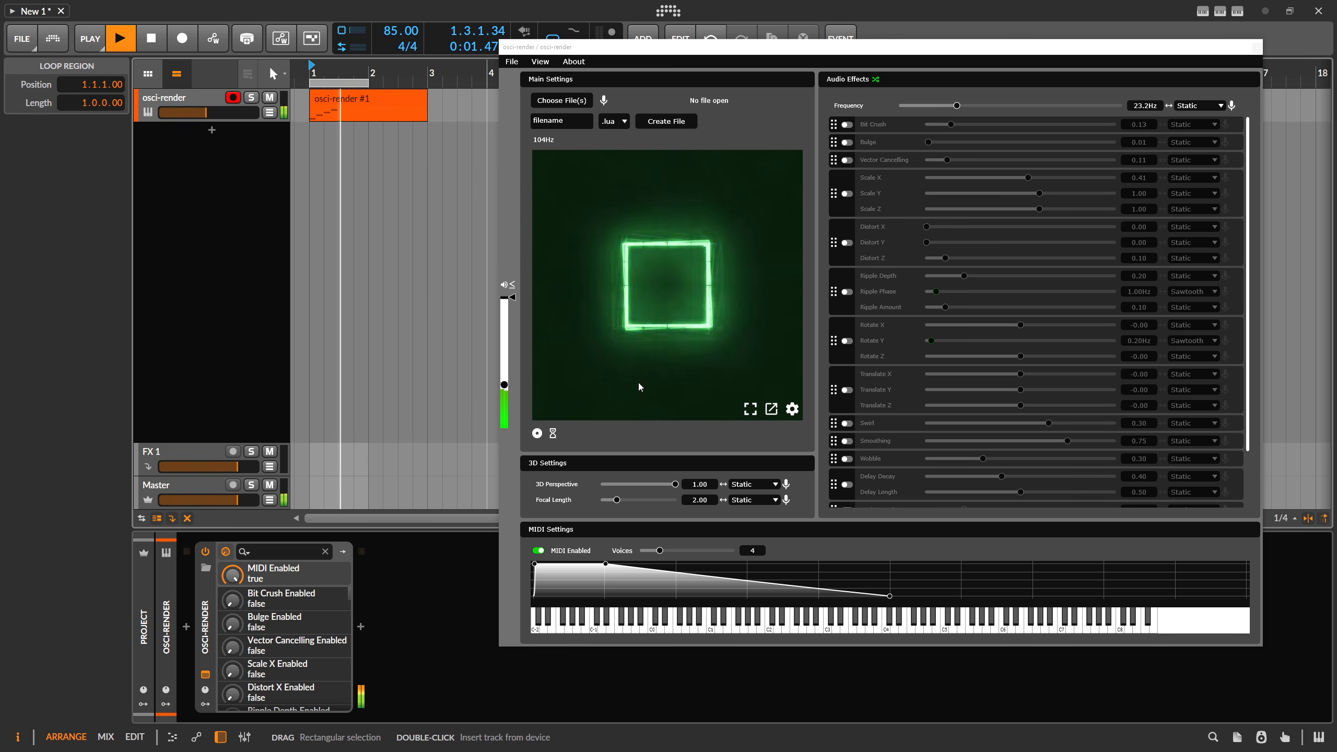
pyautogui.press('space')
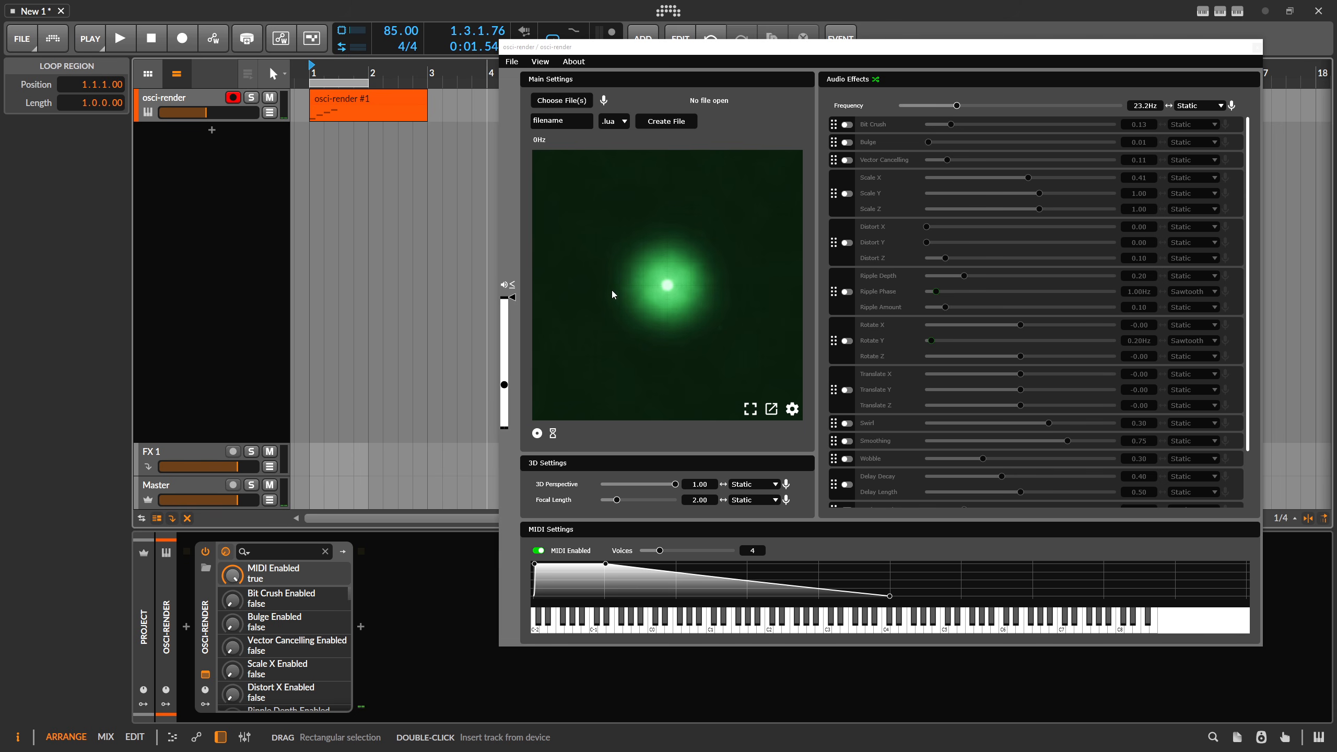
# Enable Bit Crush and set its LFO mode to Sine.
pyautogui.click(846, 124)
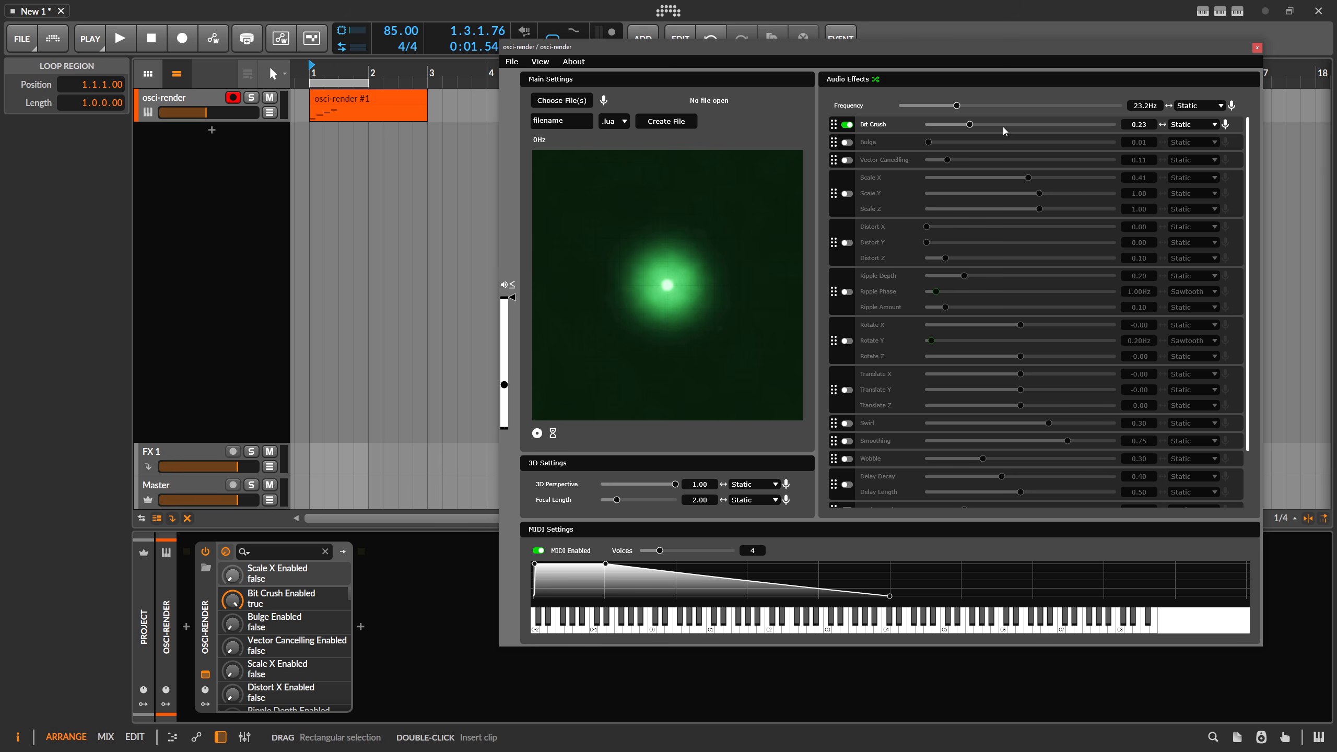
pyautogui.click(1199, 124)
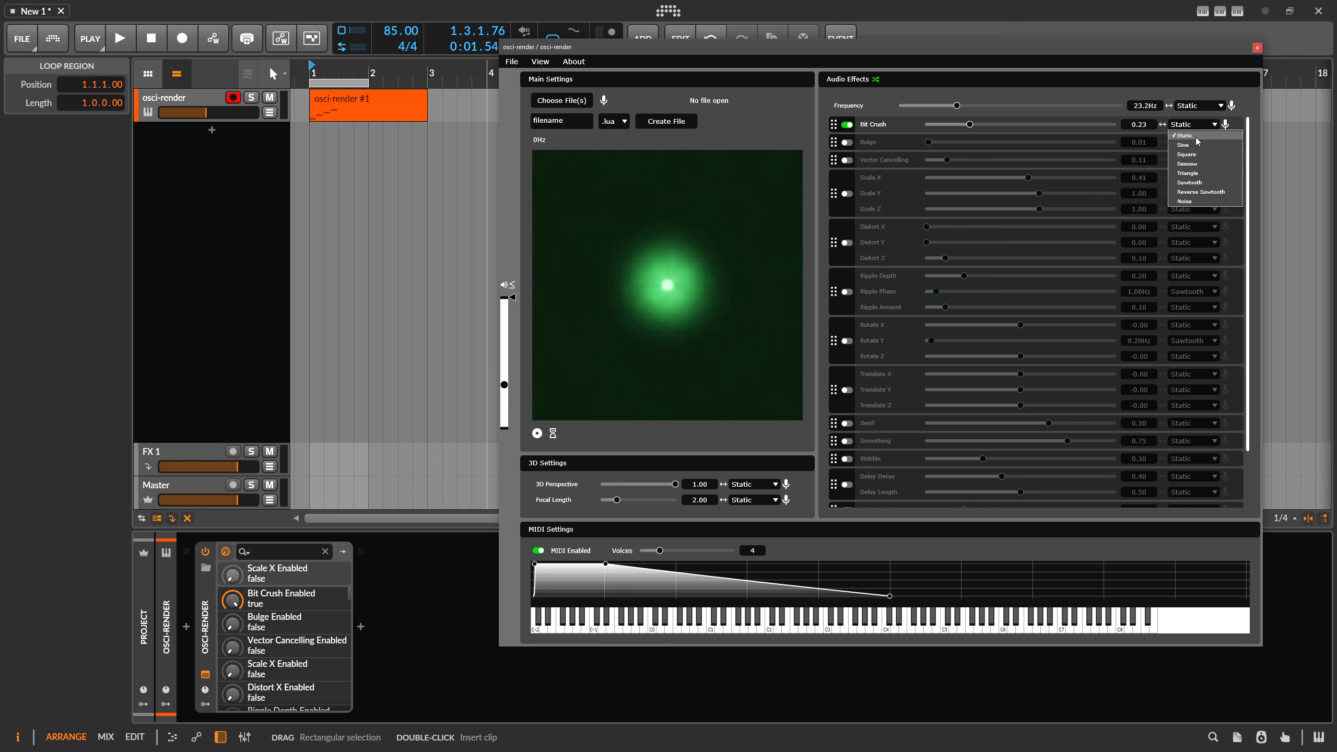
pyautogui.click(1193, 145)
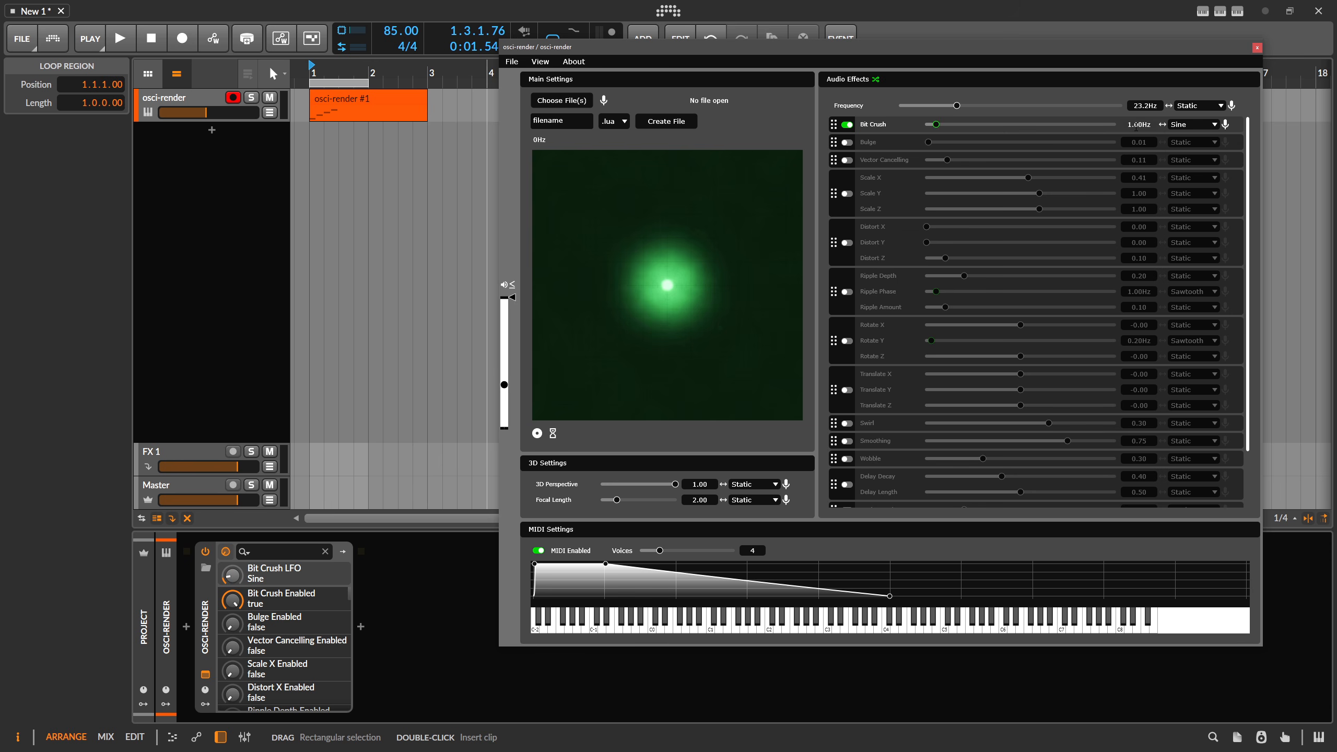
pyautogui.click(1163, 126)
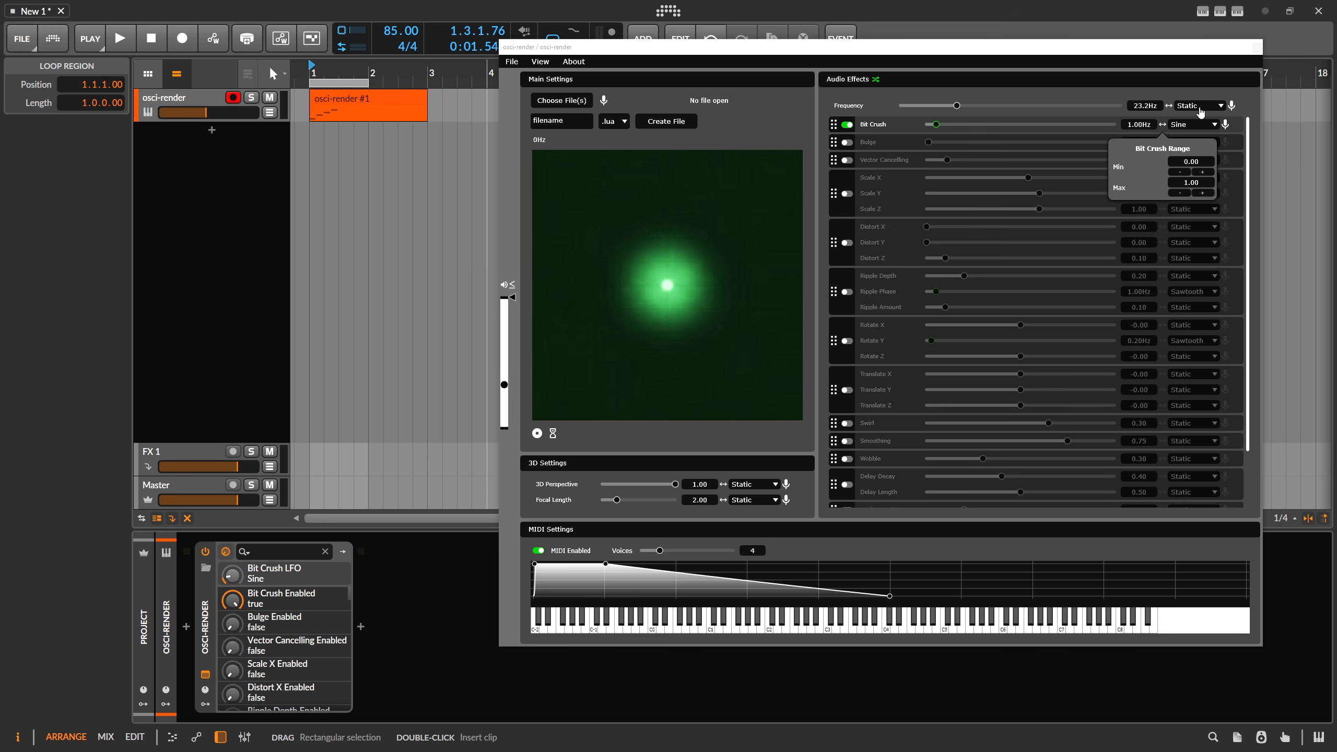
# Set the Bit Crush LFO back to Static and disable Bit Crush.
pyautogui.click(1199, 109)
pyautogui.click(1193, 119)
pyautogui.click(1185, 126)
pyautogui.click(1189, 139)
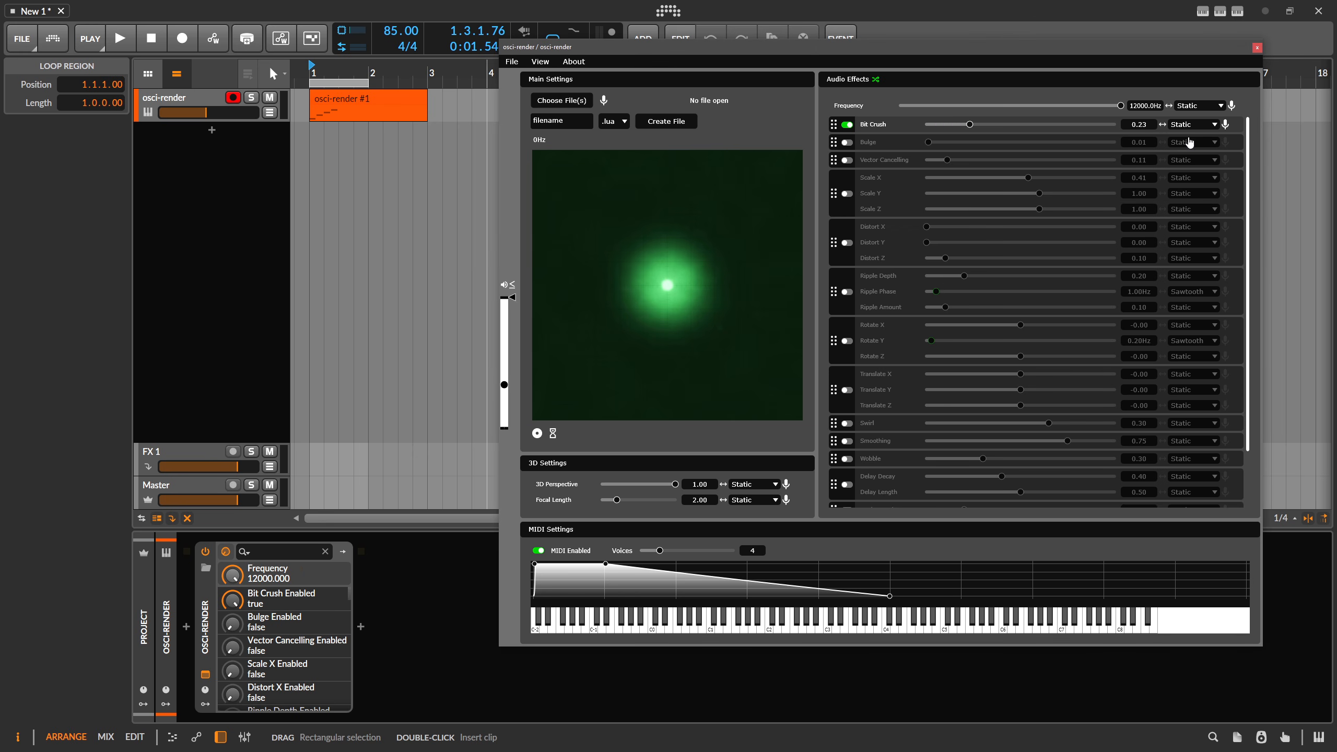
pyautogui.click(847, 124)
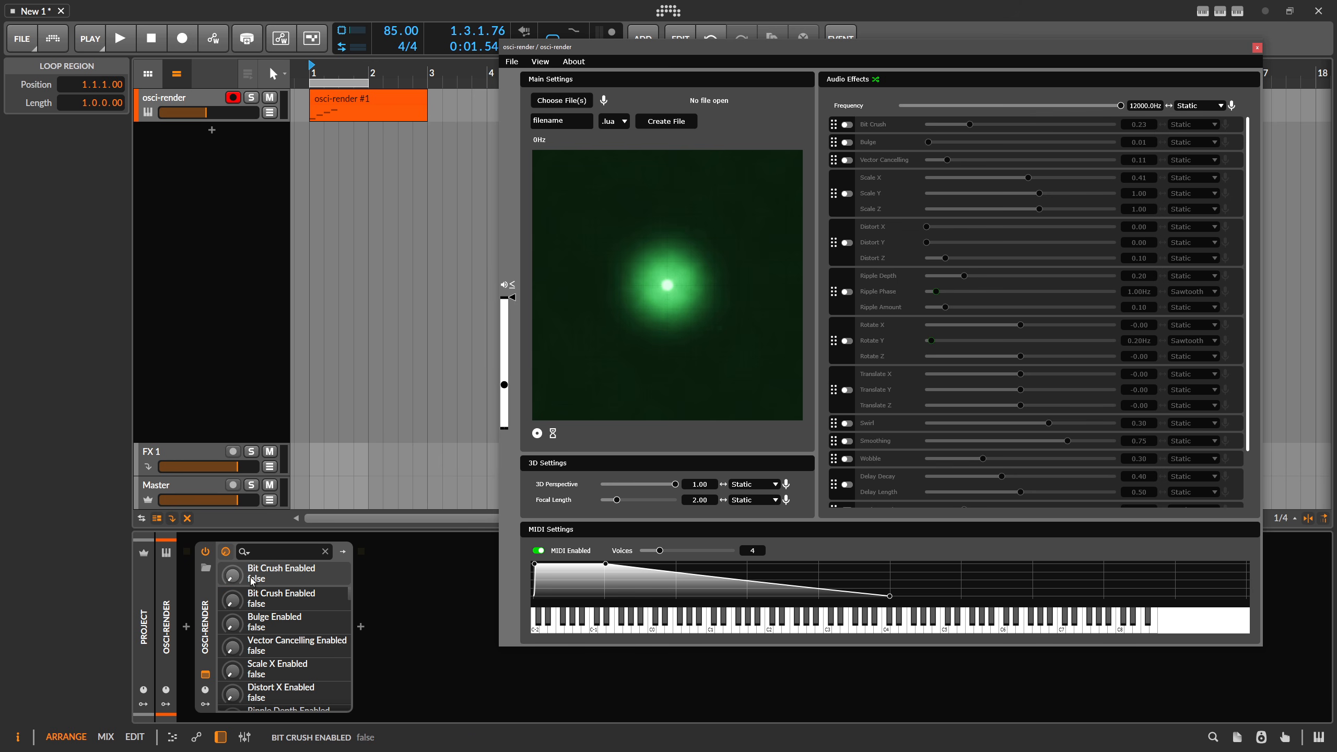
# Add a Random modulator to the osci-render device and set its smoothing to 100%.
pyautogui.click(206, 704)
pyautogui.click(230, 571)
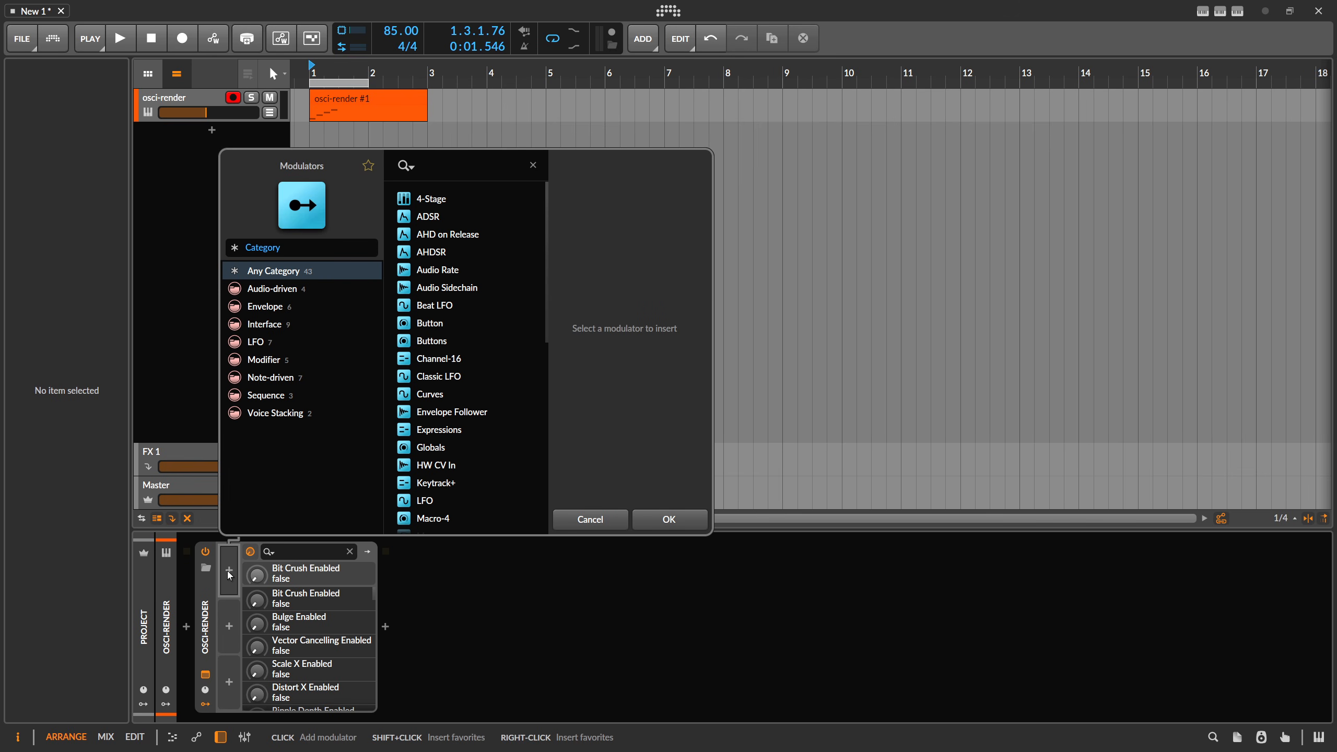
pyautogui.write('rand')
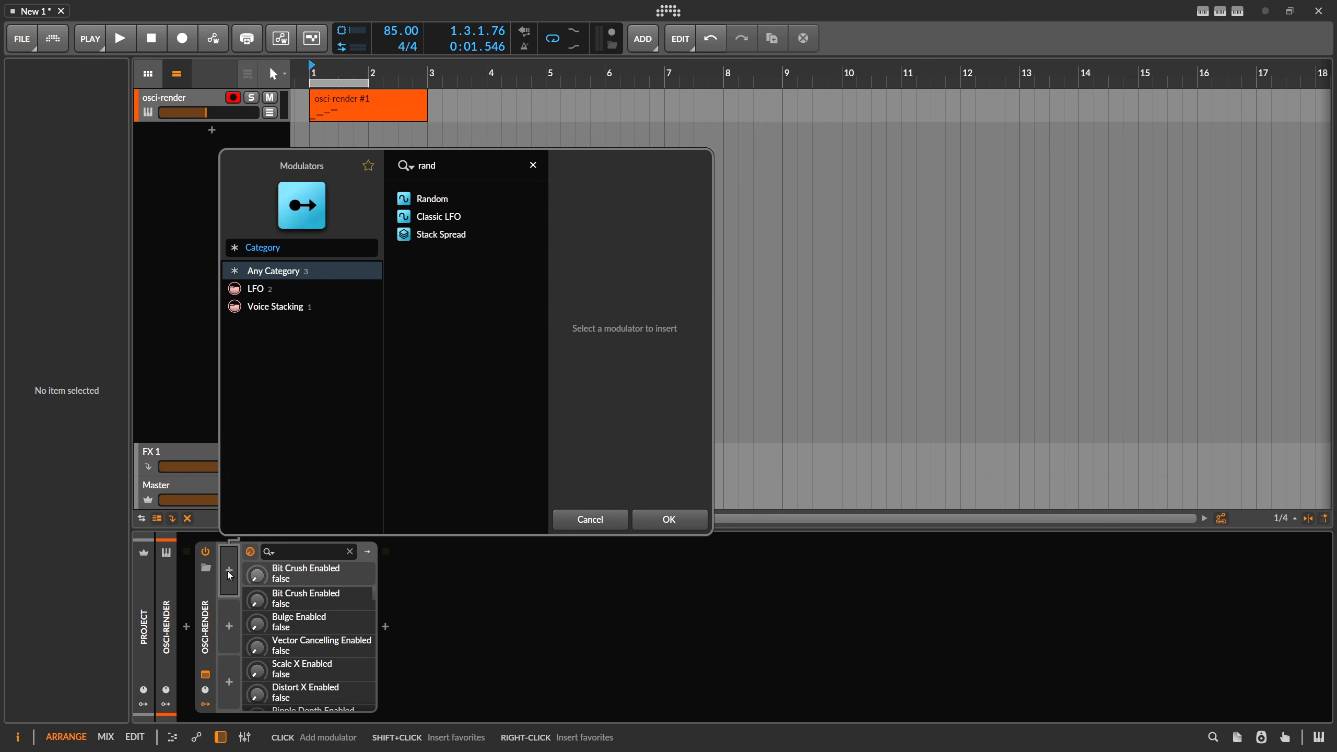
pyautogui.press('Return')
pyautogui.click(252, 573)
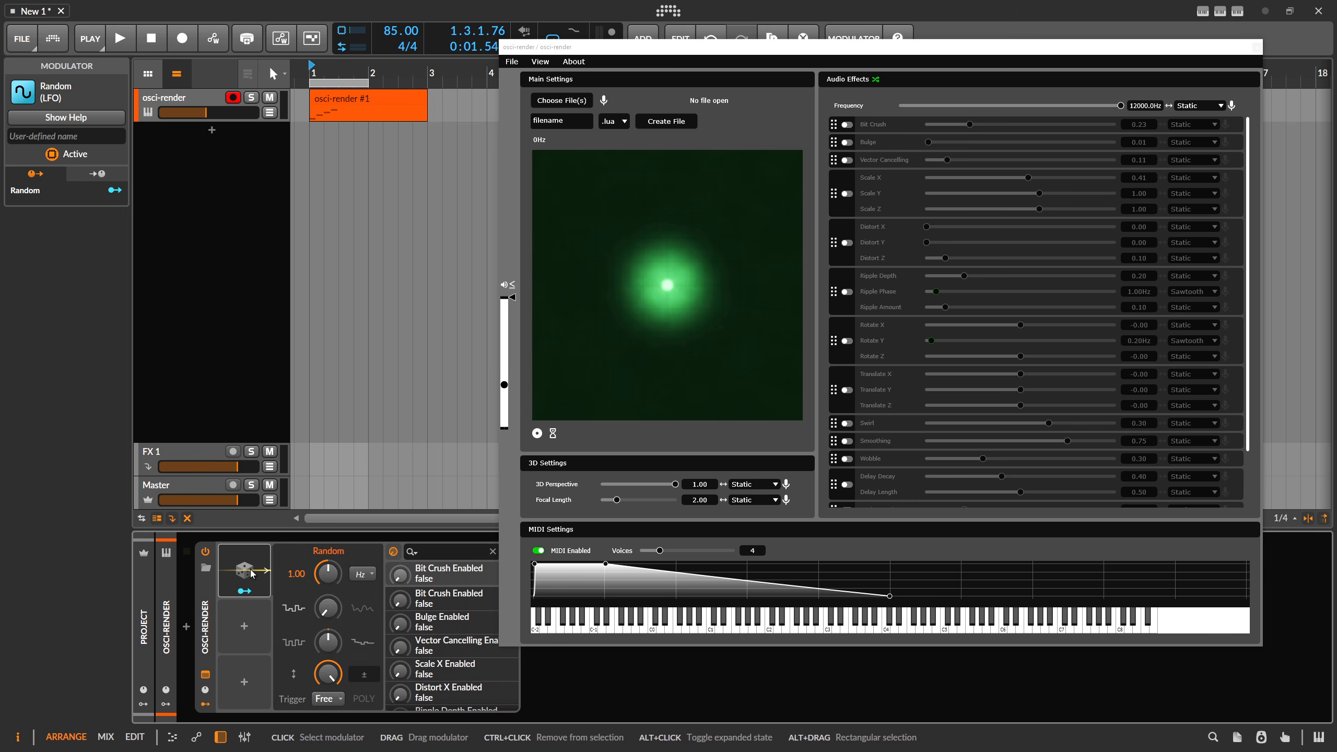
pyautogui.click(364, 580)
pyautogui.click(338, 602)
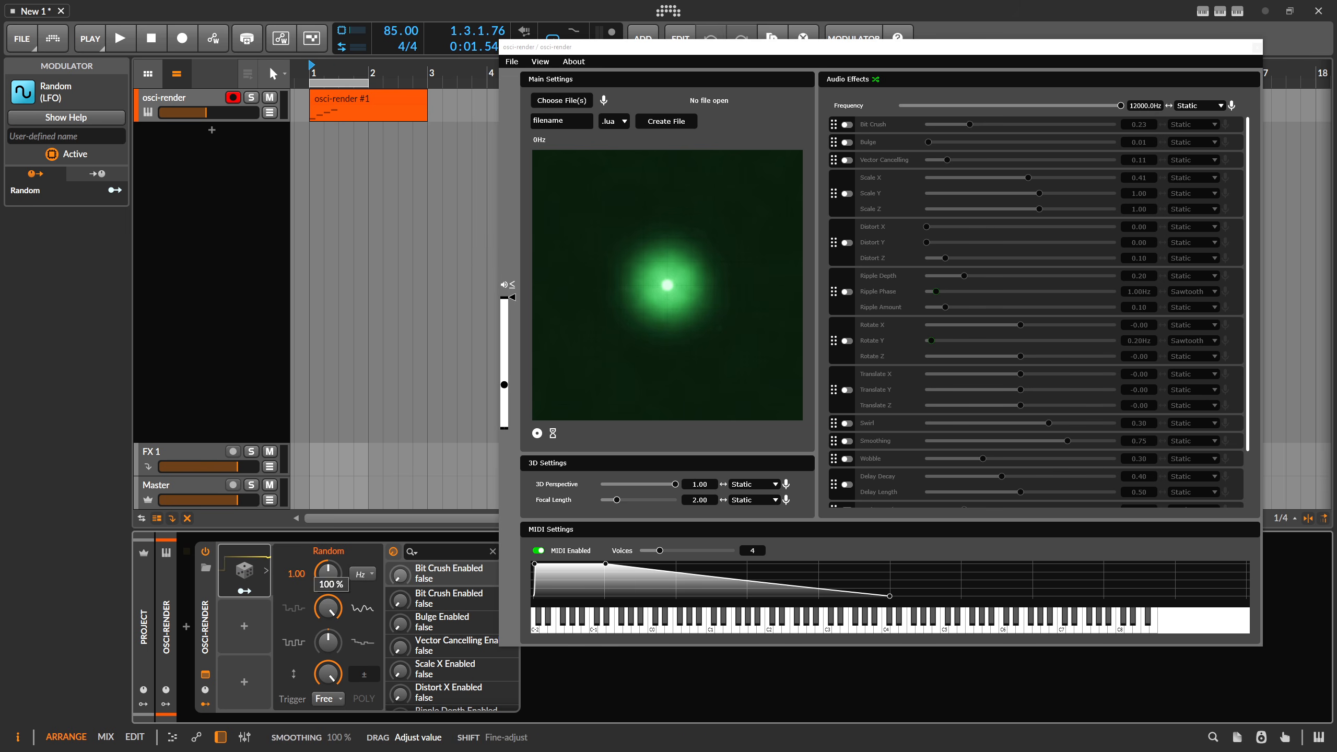
# Enable Bulge and route the Random modulator to the Bulge parameter.
pyautogui.click(847, 142)
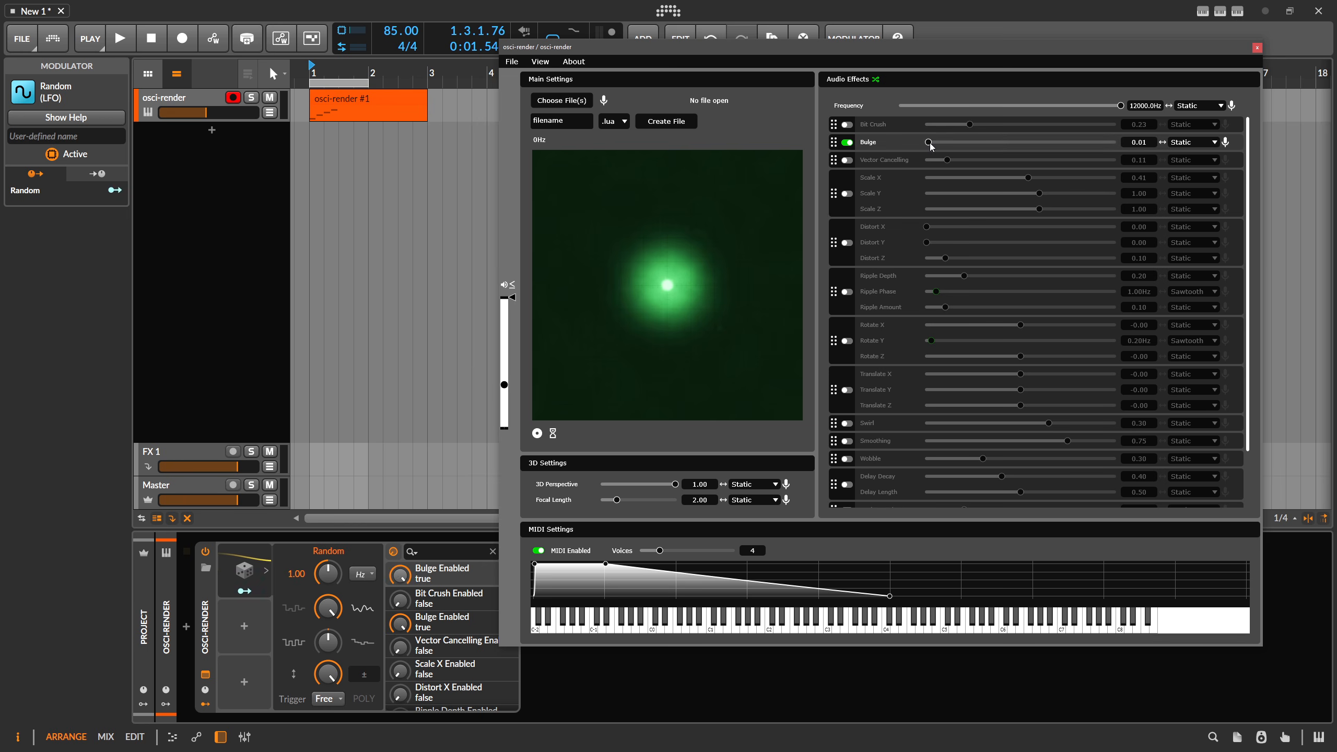
pyautogui.click(245, 590)
pyautogui.moveTo(400, 576); pyautogui.dragTo(400, 568)
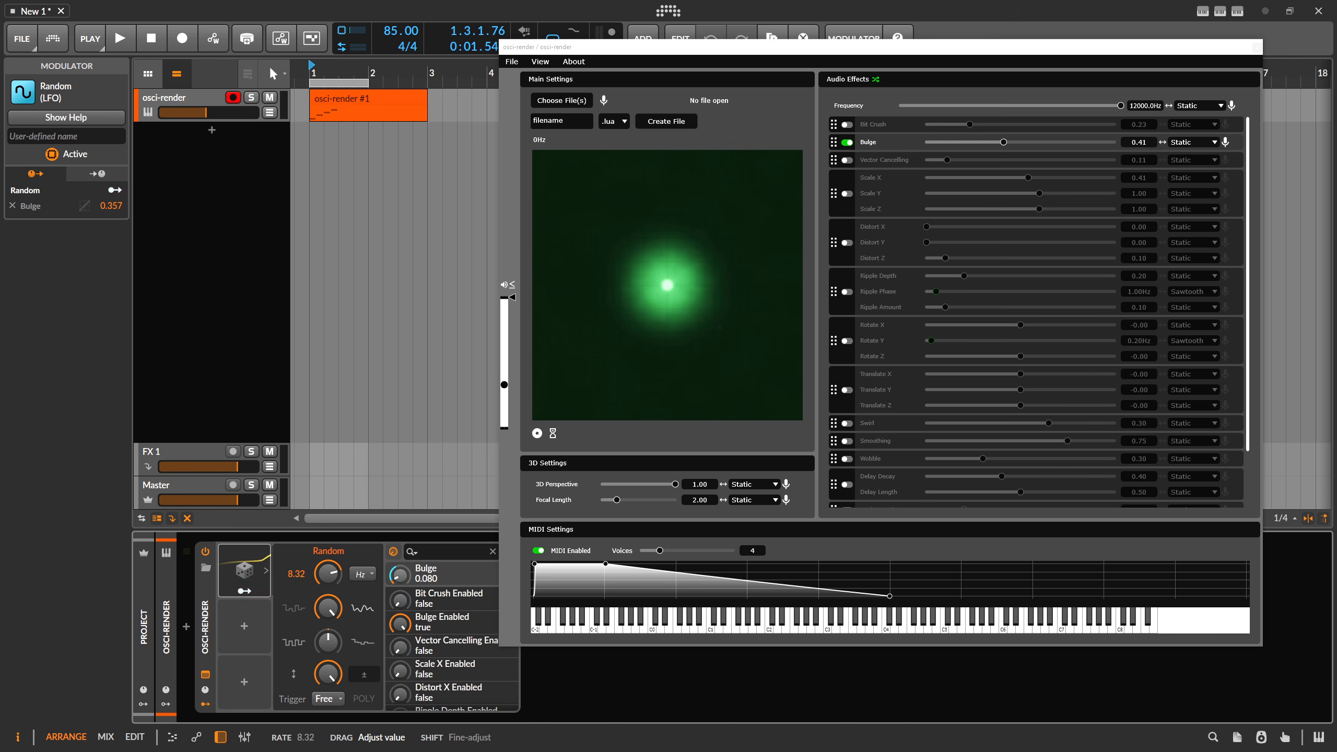
# Play back the clip to preview the modulated Bulge, then disable MIDI.
pyautogui.click(251, 229)
pyautogui.press('space')
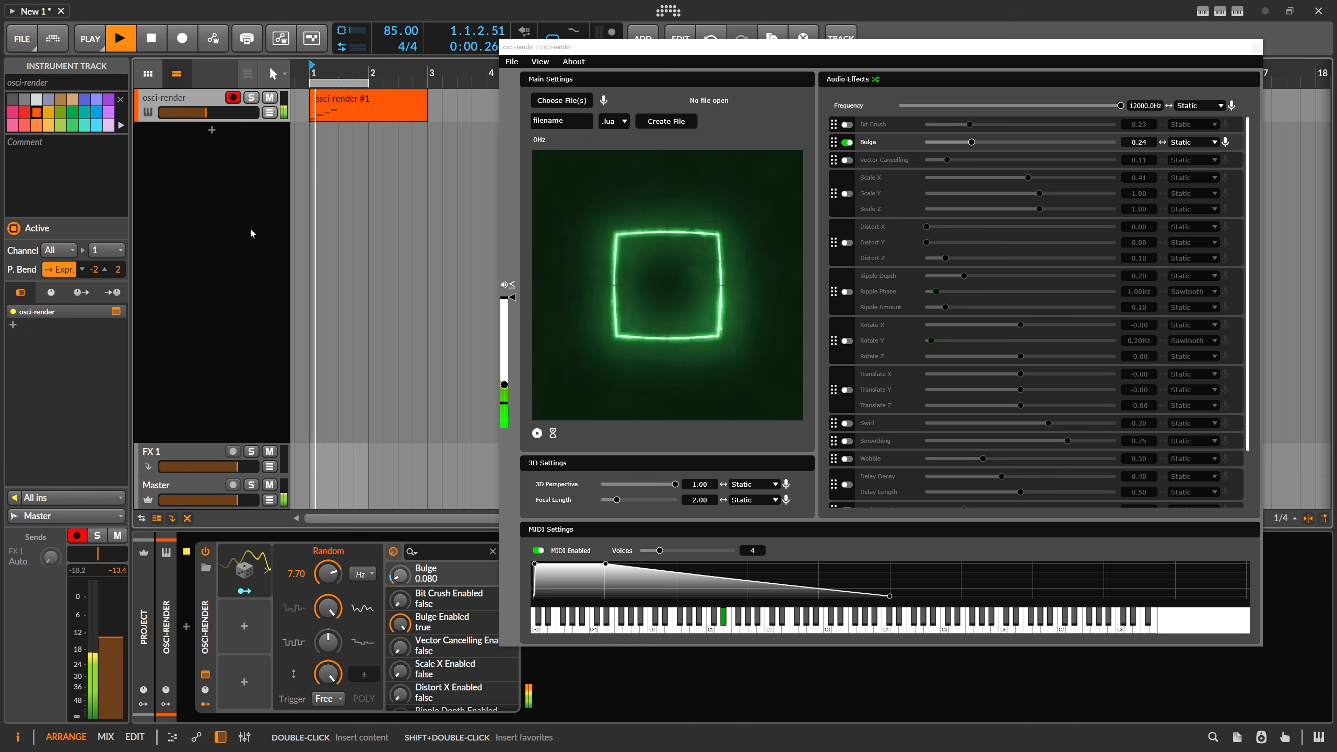
pyautogui.press('space')
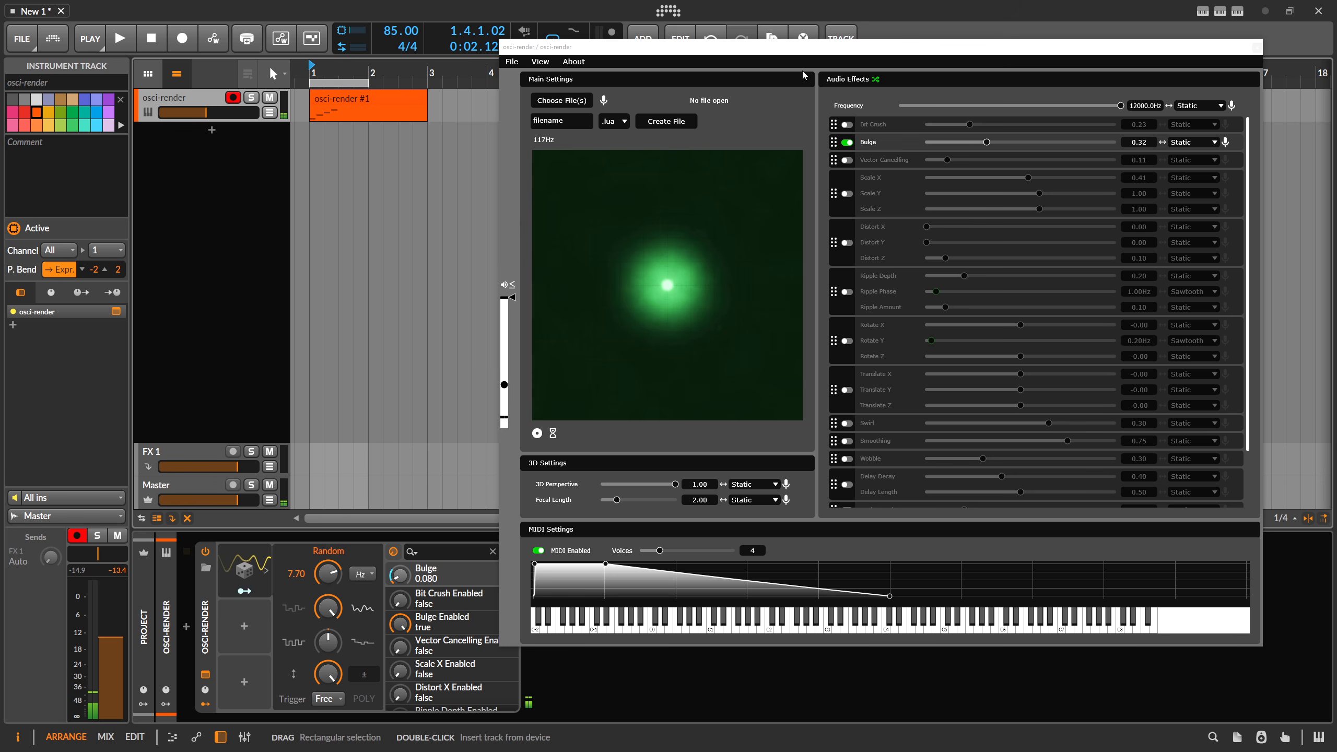
pyautogui.click(538, 551)
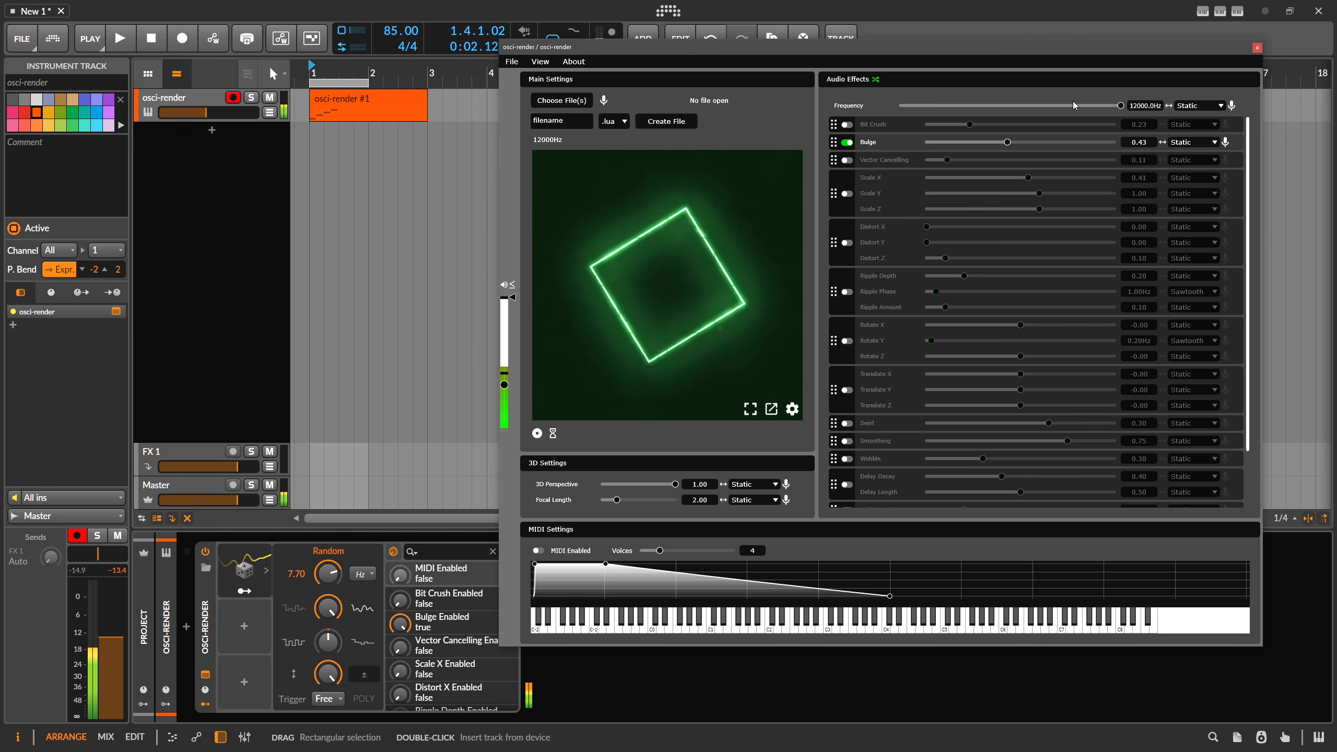
# Set the frequency to about 40.6 Hz and disable the Bulge effect.
pyautogui.moveTo(1120, 105); pyautogui.dragTo(963, 107)
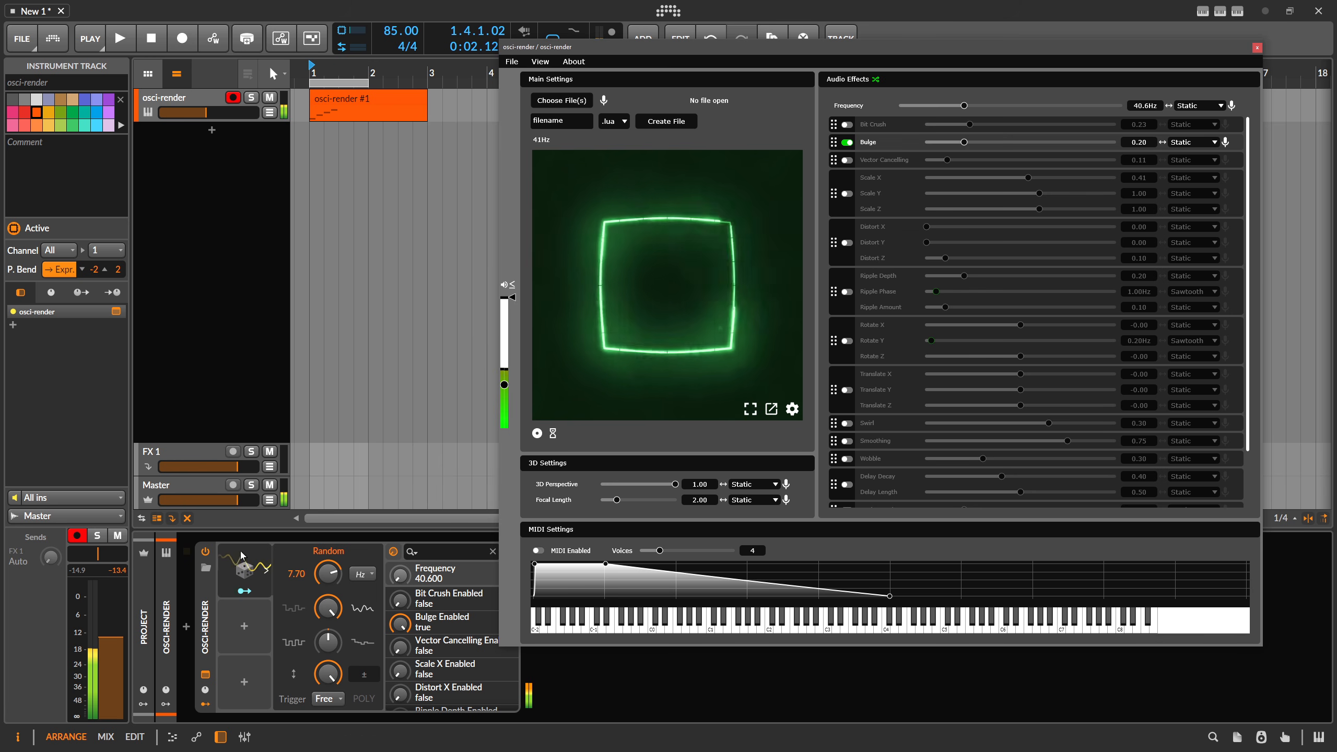
pyautogui.click(847, 143)
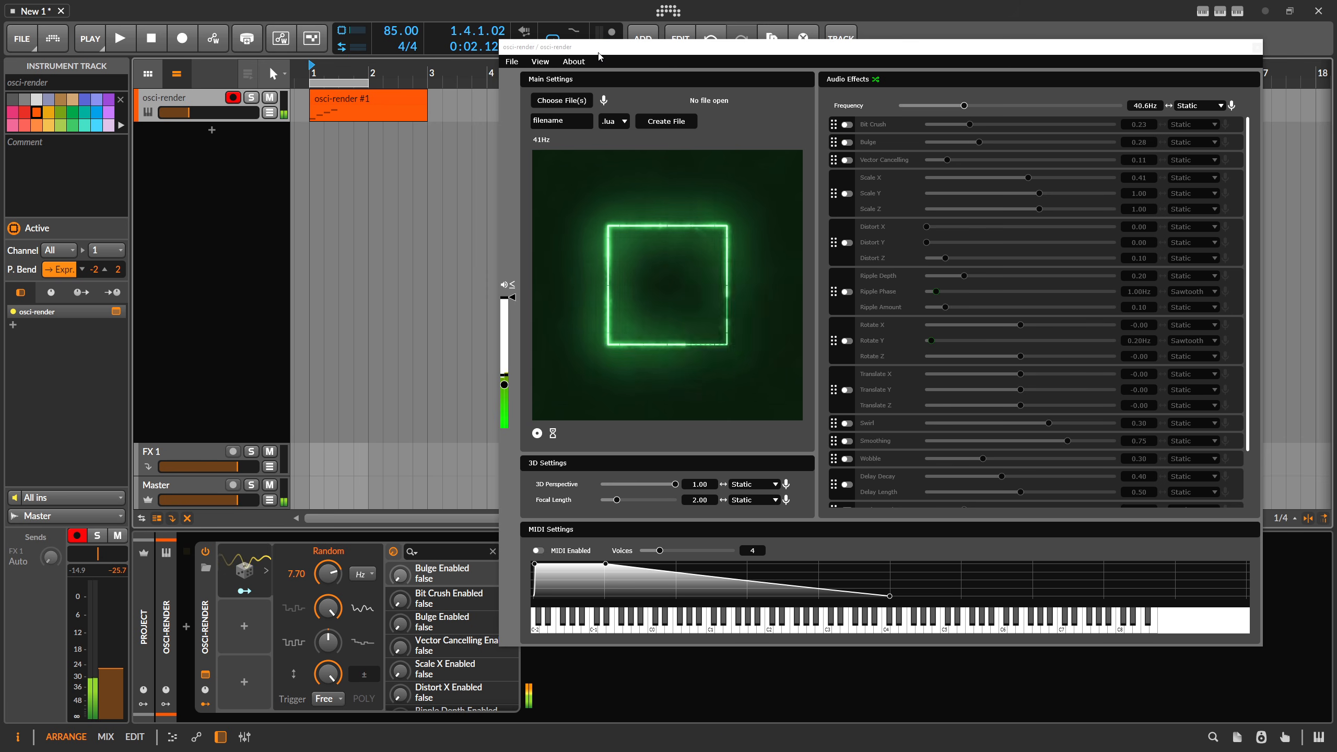
# Set the new-file type to .svg and load BitWig.svg from the Downloads folder.
pyautogui.moveTo(588, 52); pyautogui.dragTo(528, 52)
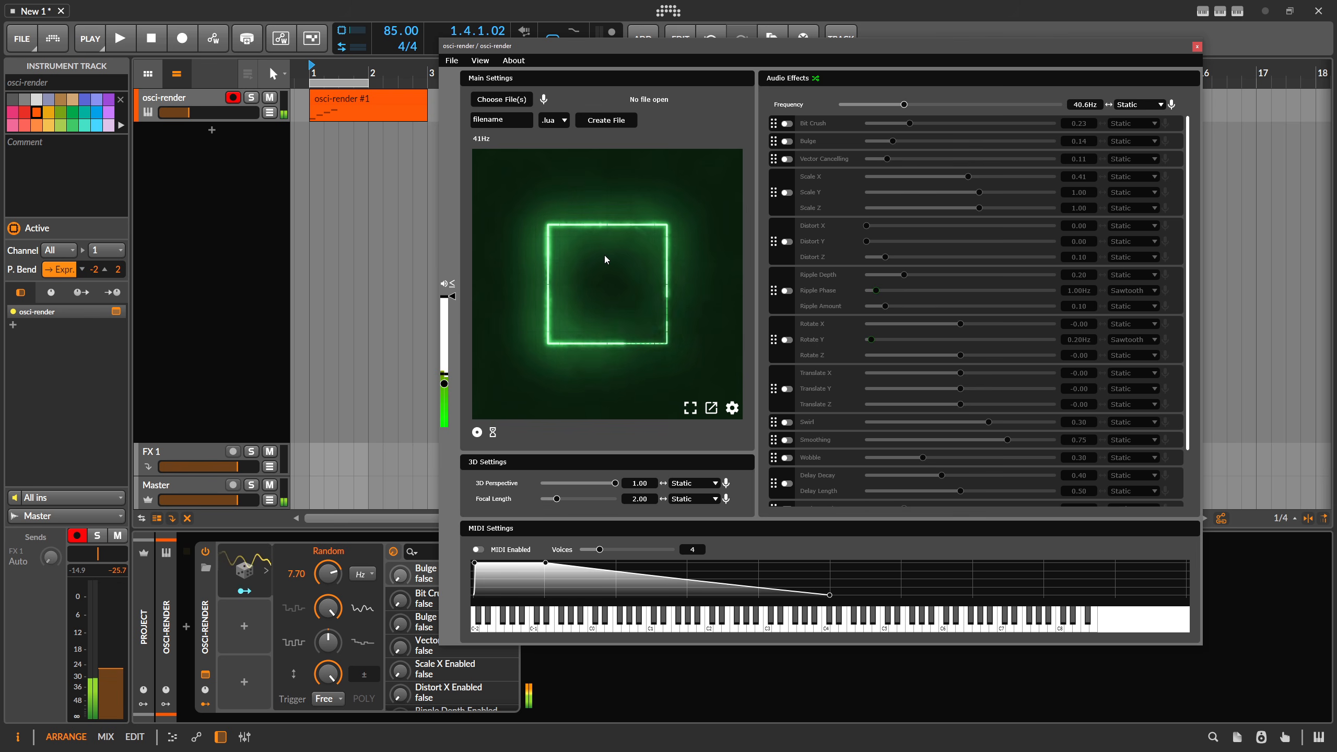
pyautogui.click(553, 120)
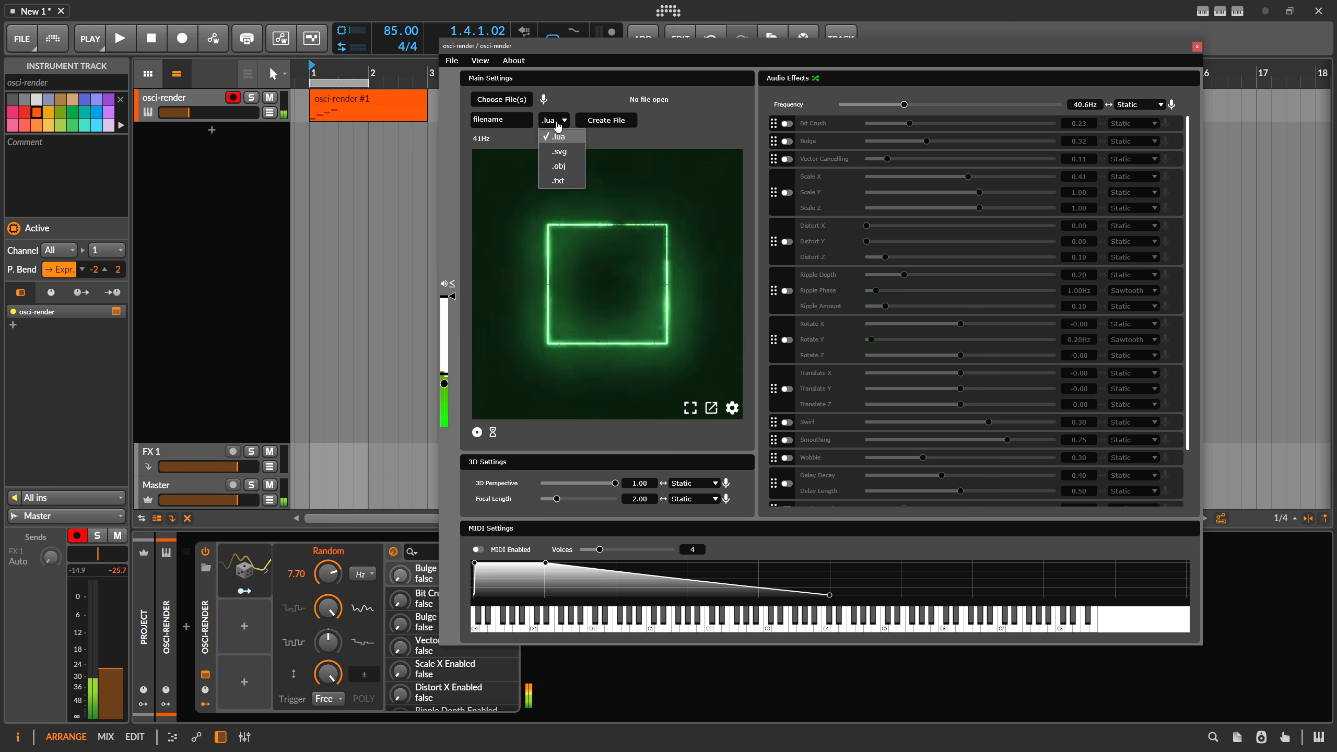
pyautogui.click(564, 152)
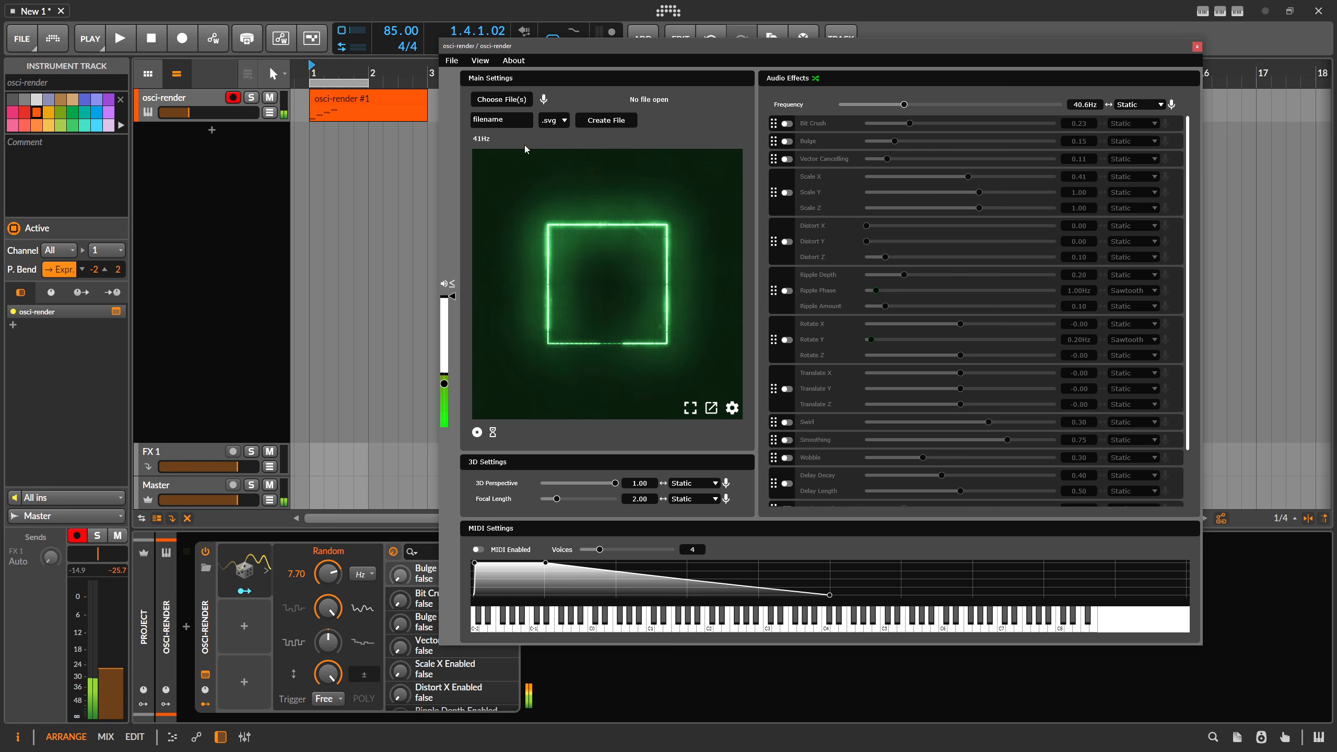
pyautogui.click(500, 101)
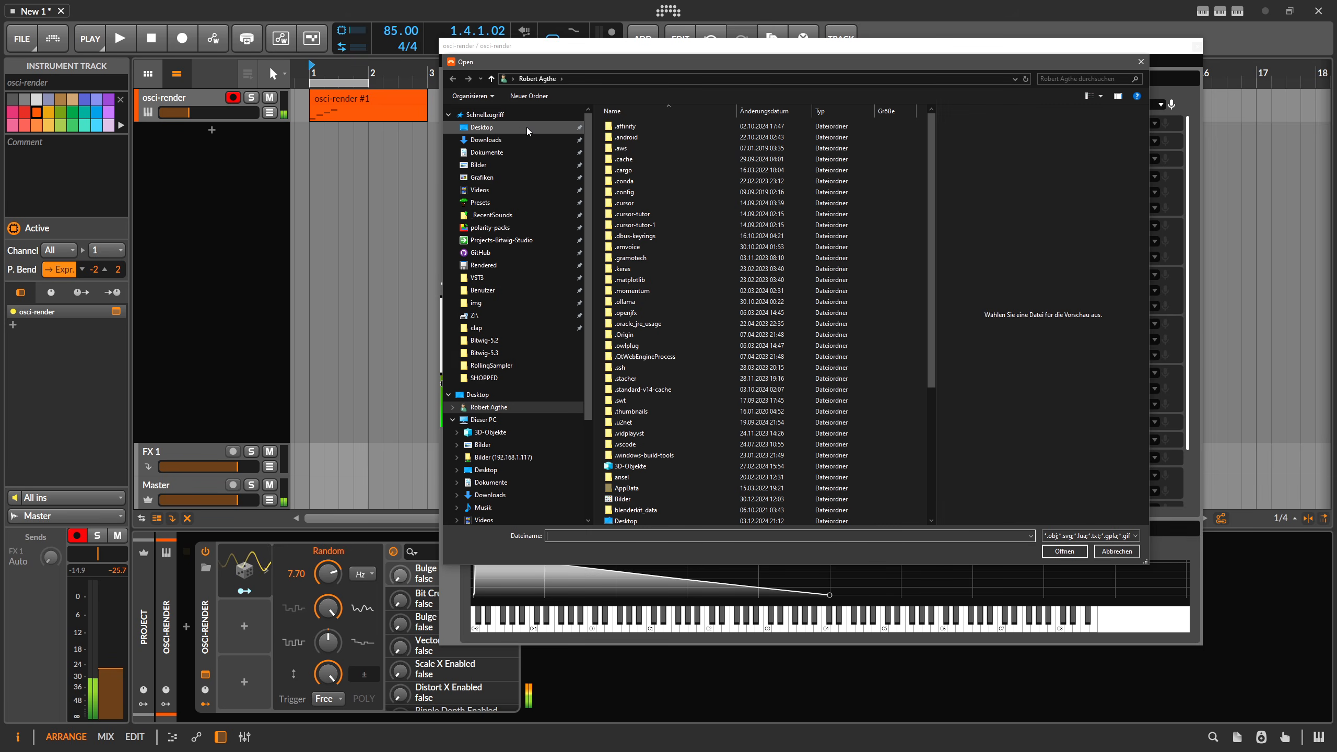
pyautogui.click(499, 139)
pyautogui.click(613, 141)
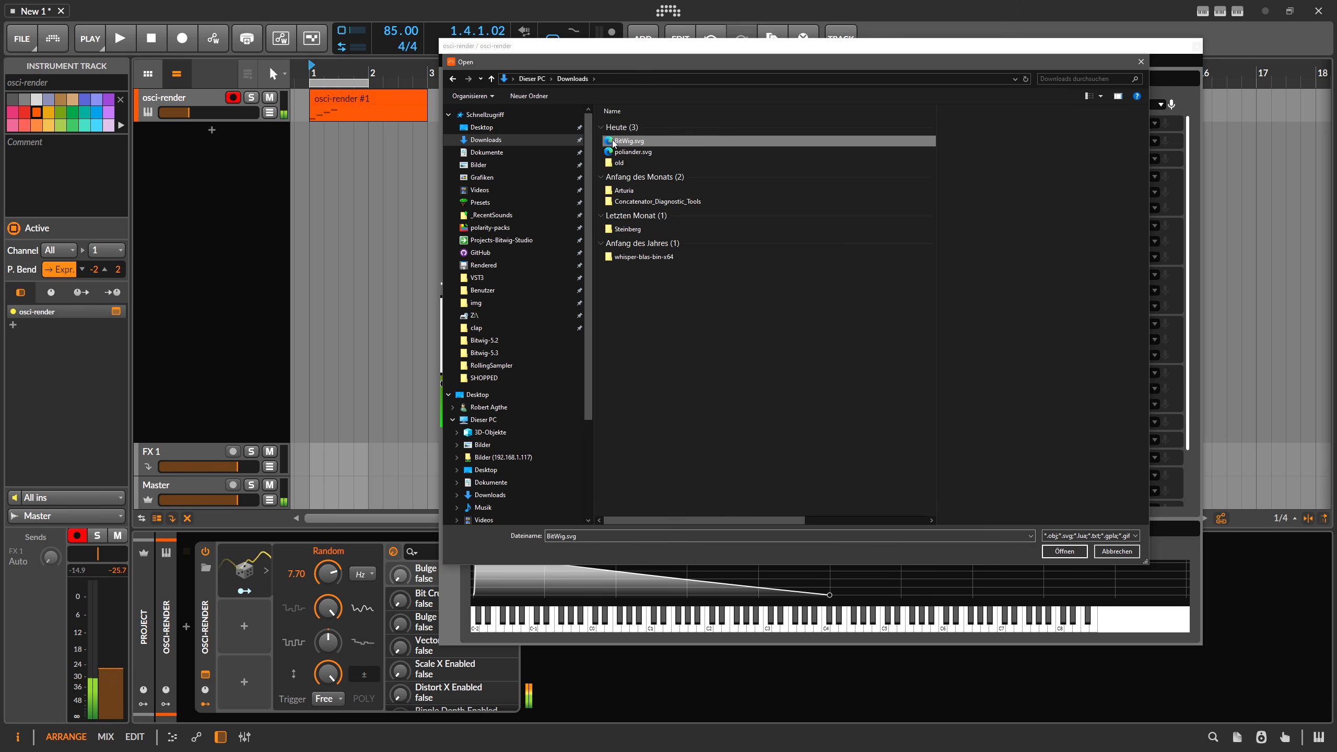
pyautogui.click(1068, 552)
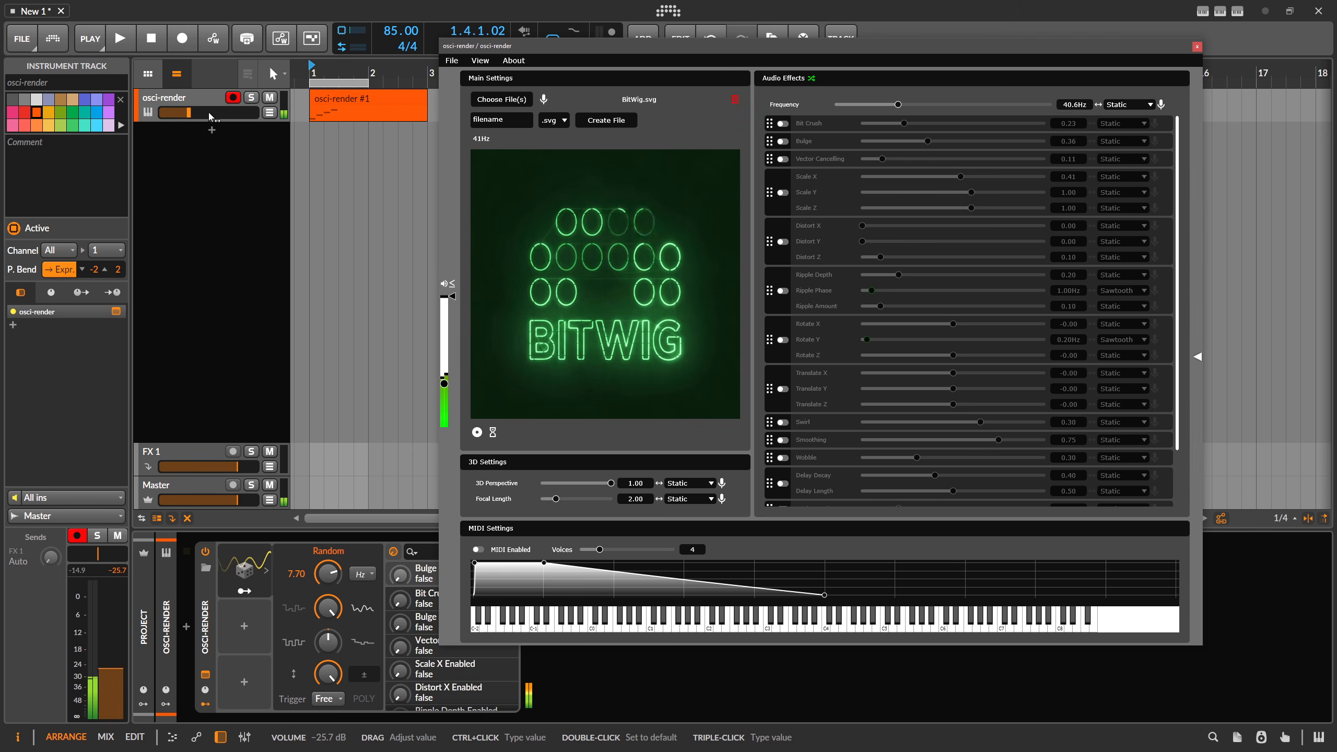
# Adjust the osci-render track volume and set the frequency to about 36.7 Hz.
pyautogui.moveTo(191, 113); pyautogui.dragTo(217, 114)
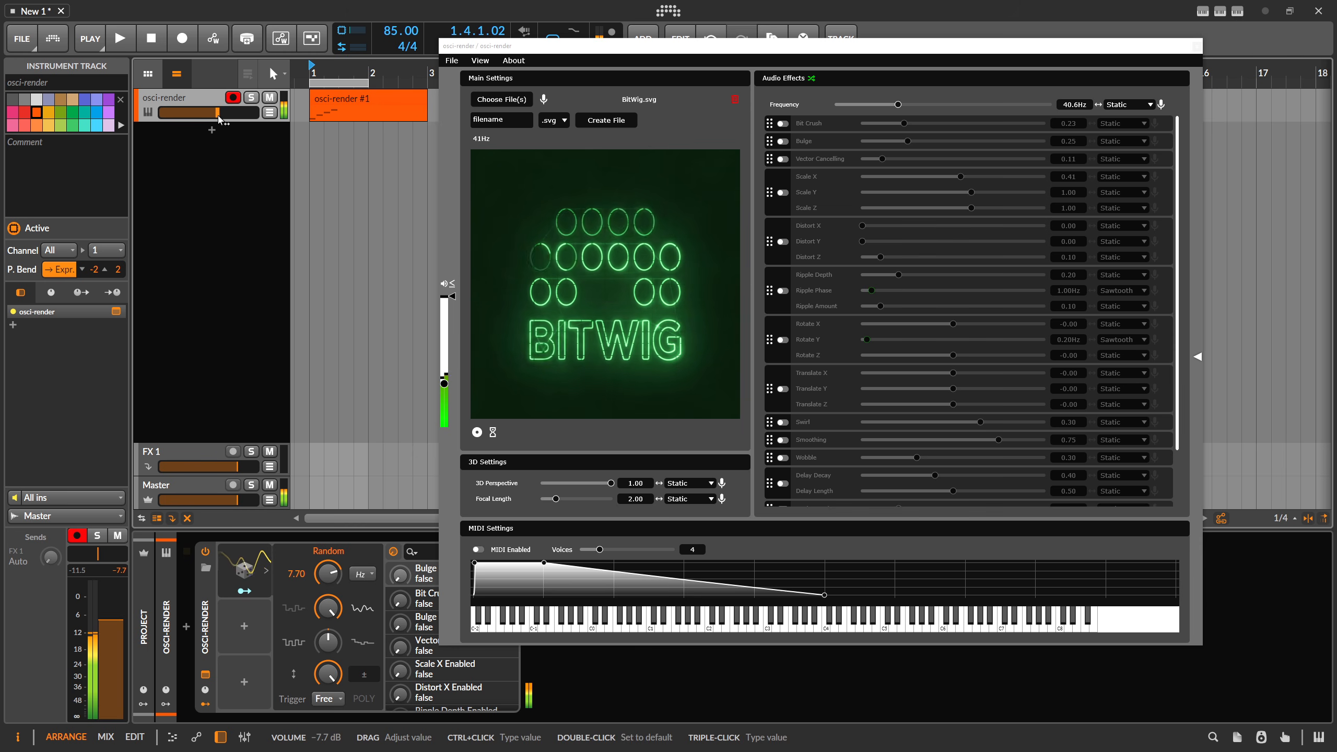
pyautogui.moveTo(897, 105)
pyautogui.mouseDown()
pyautogui.moveTo(922, 106)
pyautogui.moveTo(895, 106)
pyautogui.mouseUp()
pyautogui.moveTo(217, 112); pyautogui.dragTo(159, 113)
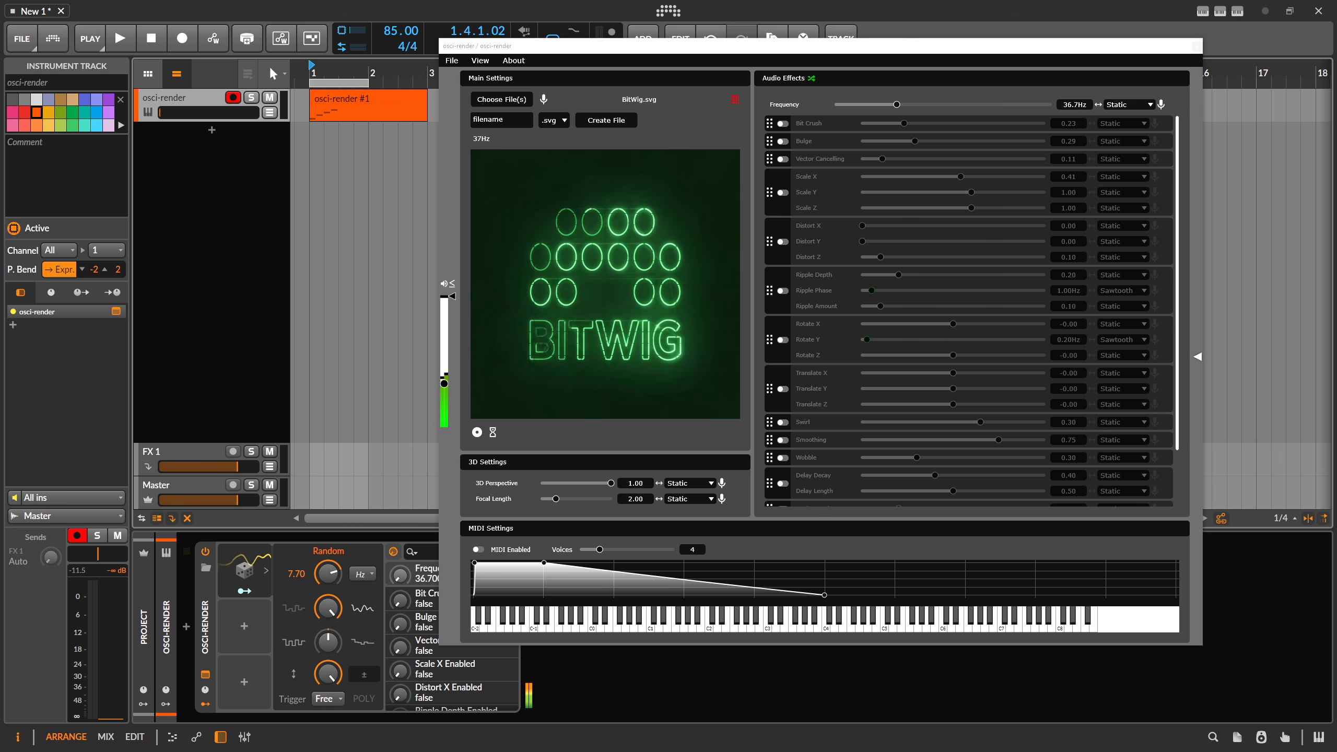
# Switch to the browser Vectorscope page and set its audio input device.
pyautogui.hotkey('alt', 'Tab')
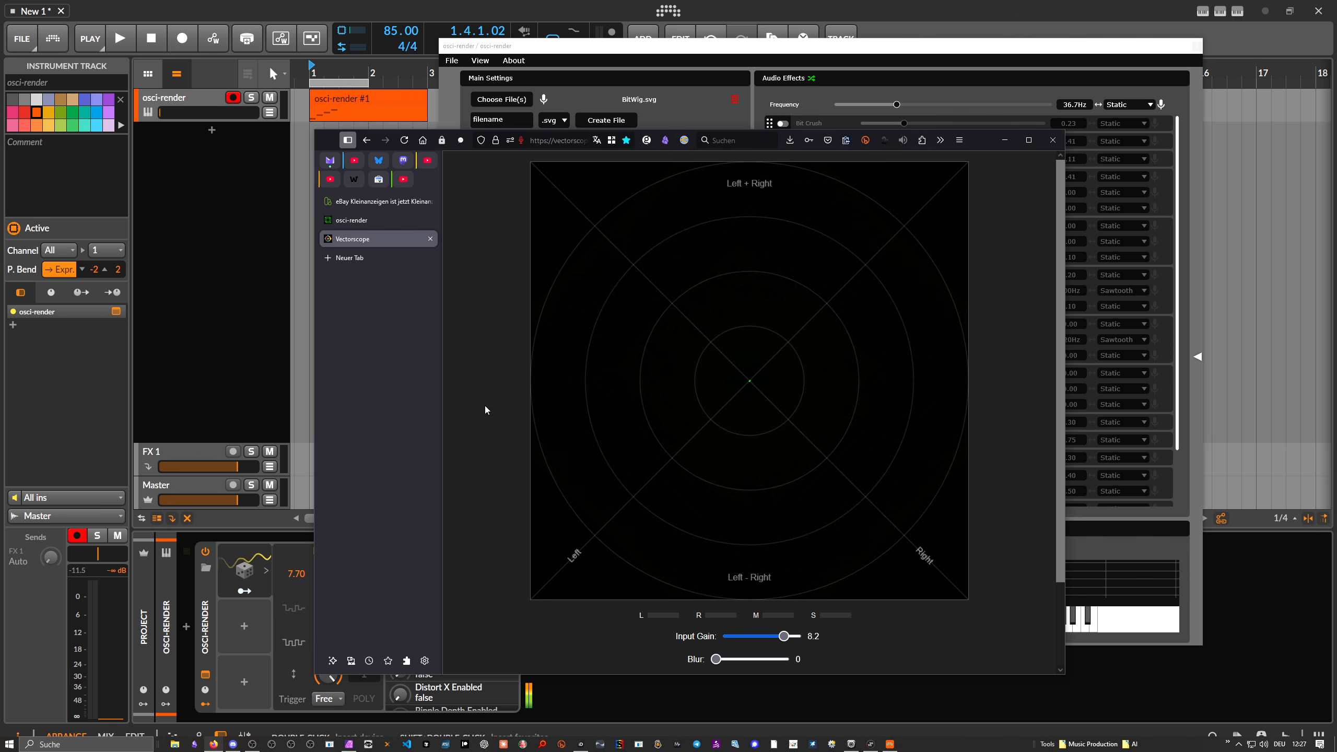
pyautogui.scroll(-3, 746, 612)
pyautogui.click(743, 591)
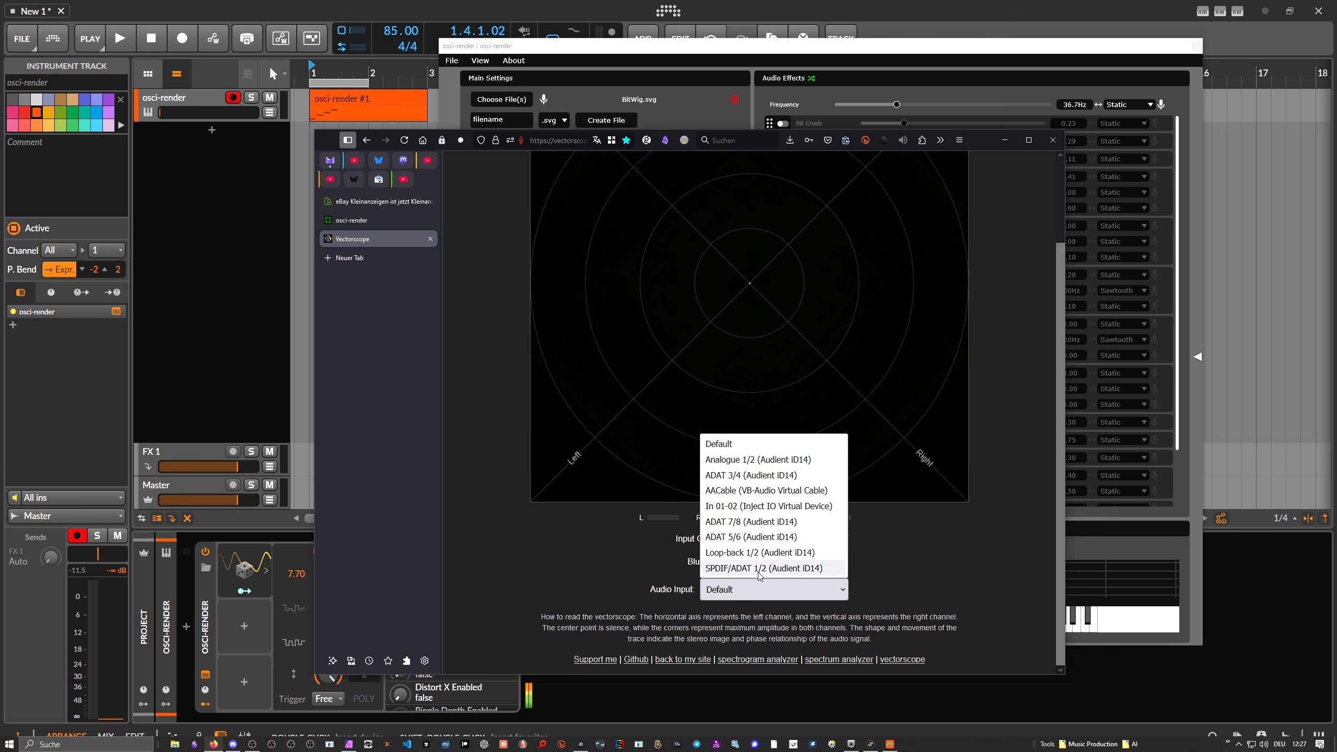
pyautogui.click(655, 536)
pyautogui.scroll(3, 567, 546)
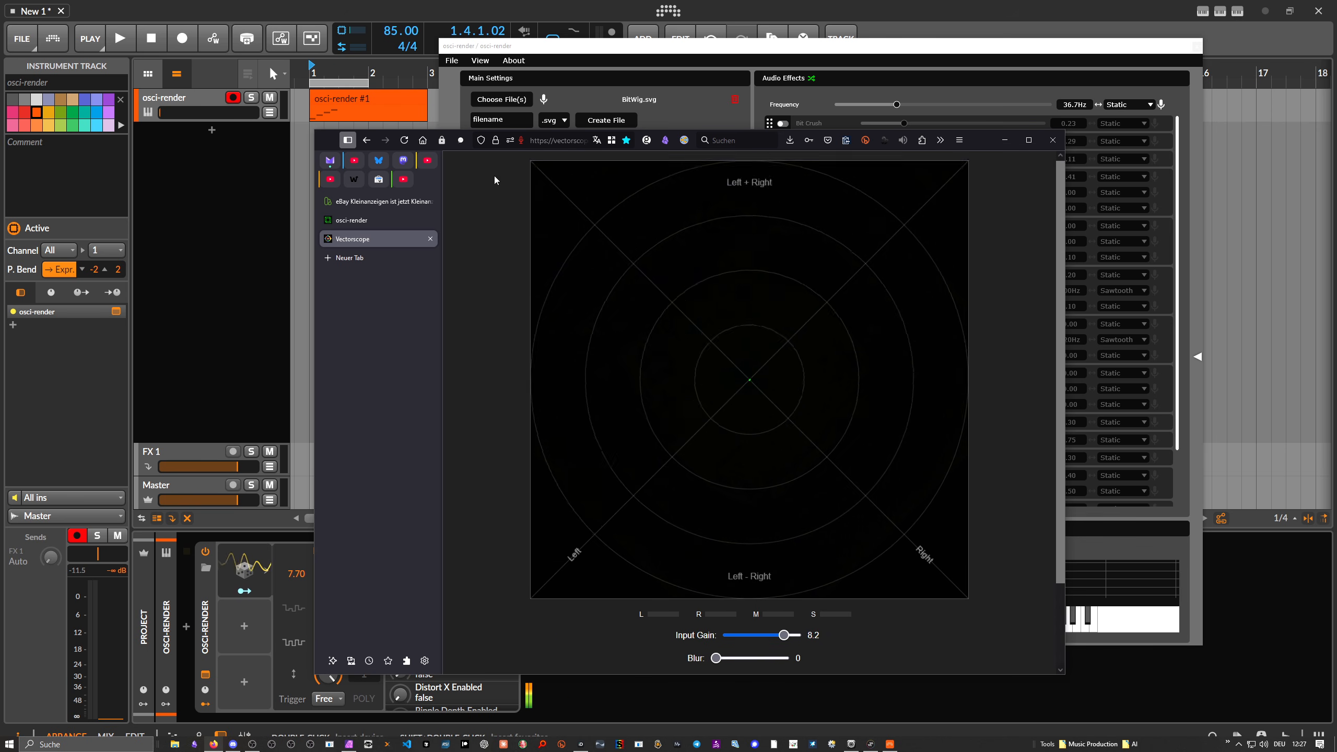
pyautogui.click(253, 167)
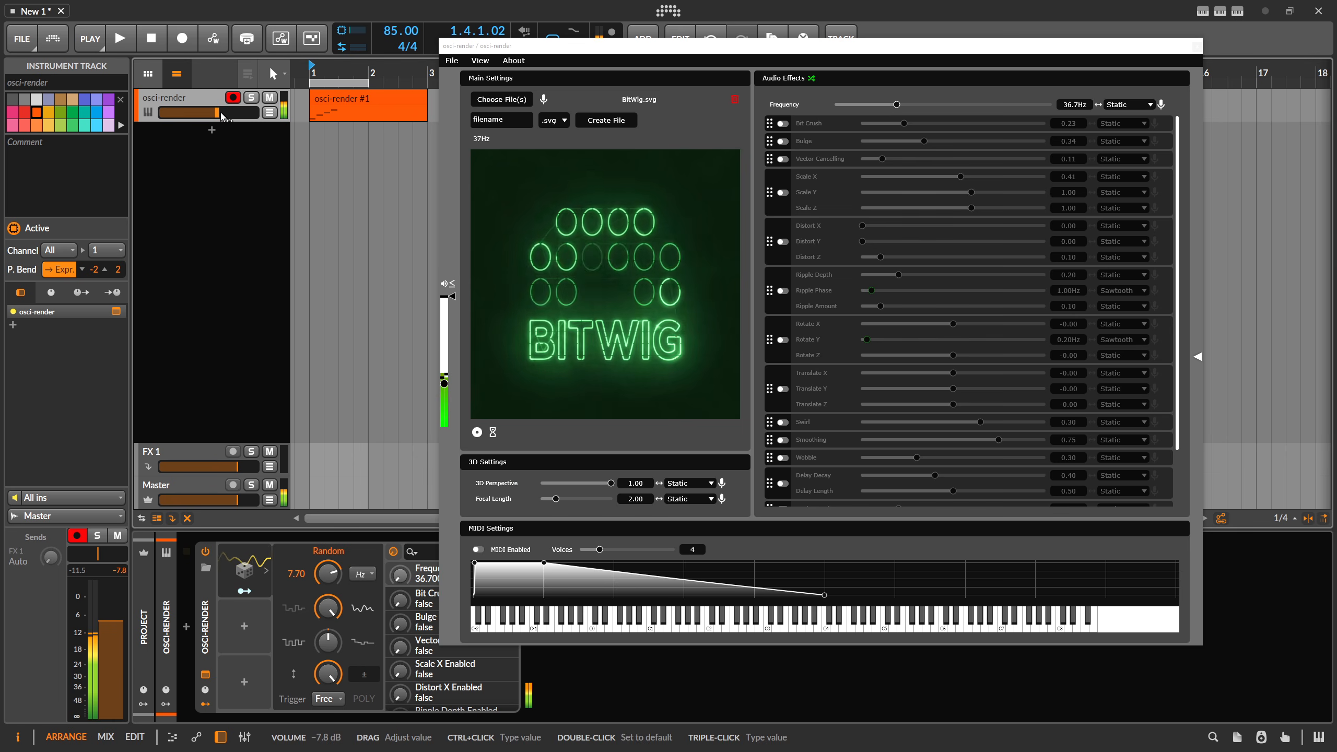
# Preview the BitWig shape on the Vectorscope while toggling the Bulge effect on and off.
pyautogui.hotkey('alt', 'Tab')
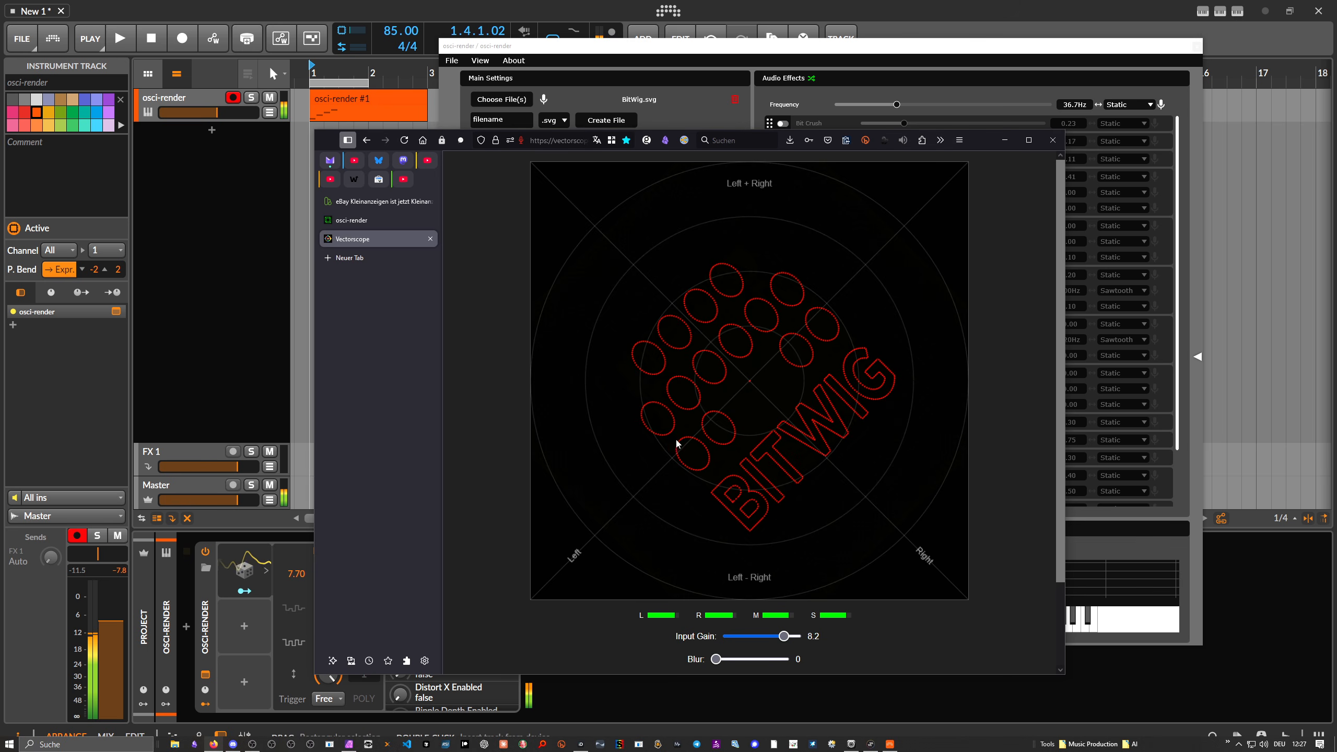
pyautogui.click(235, 176)
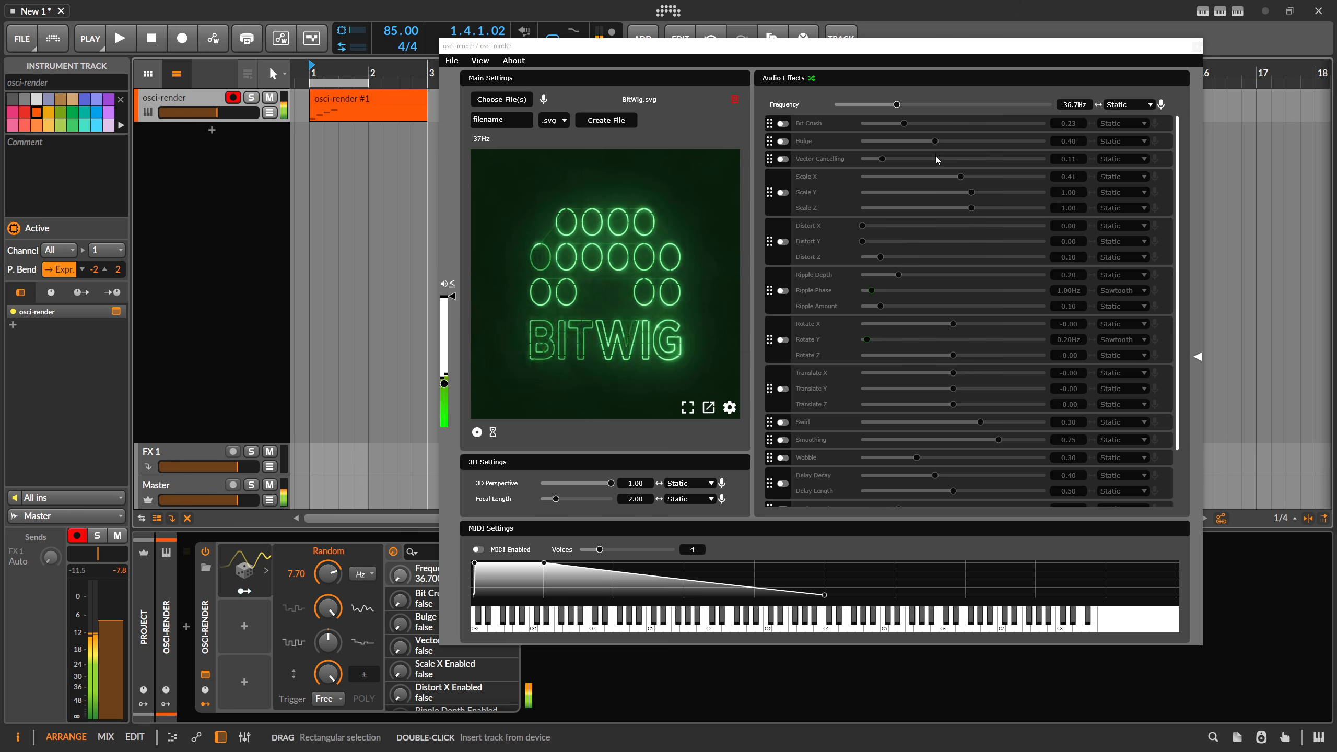
pyautogui.click(782, 142)
pyautogui.hotkey('alt', 'Tab')
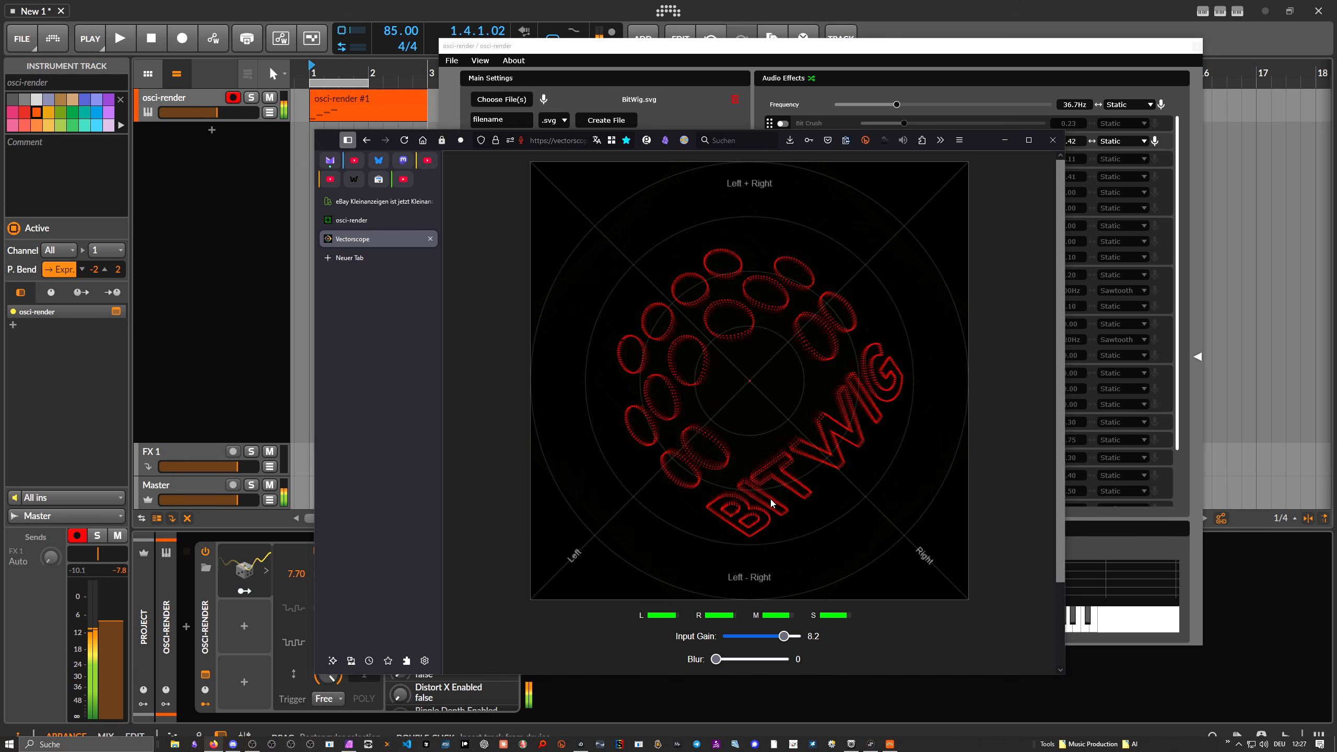
pyautogui.click(271, 165)
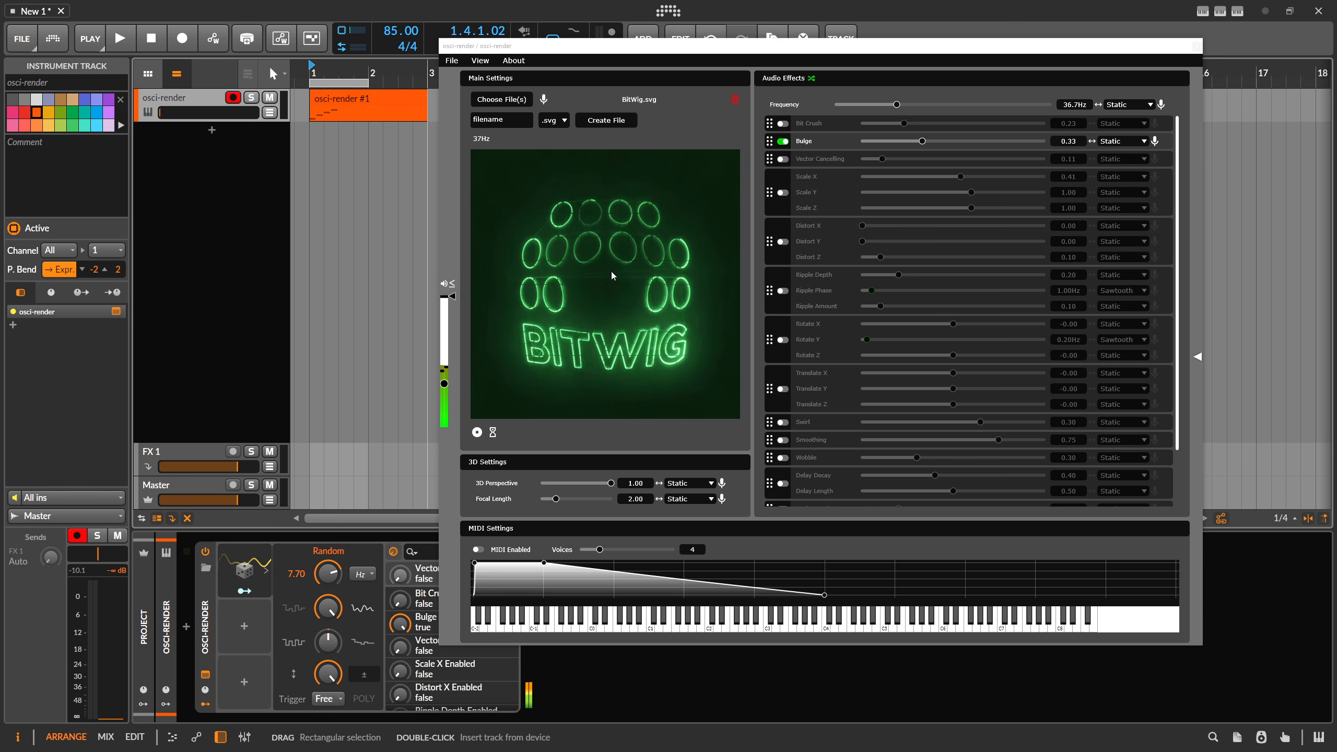
pyautogui.moveTo(615, 269)
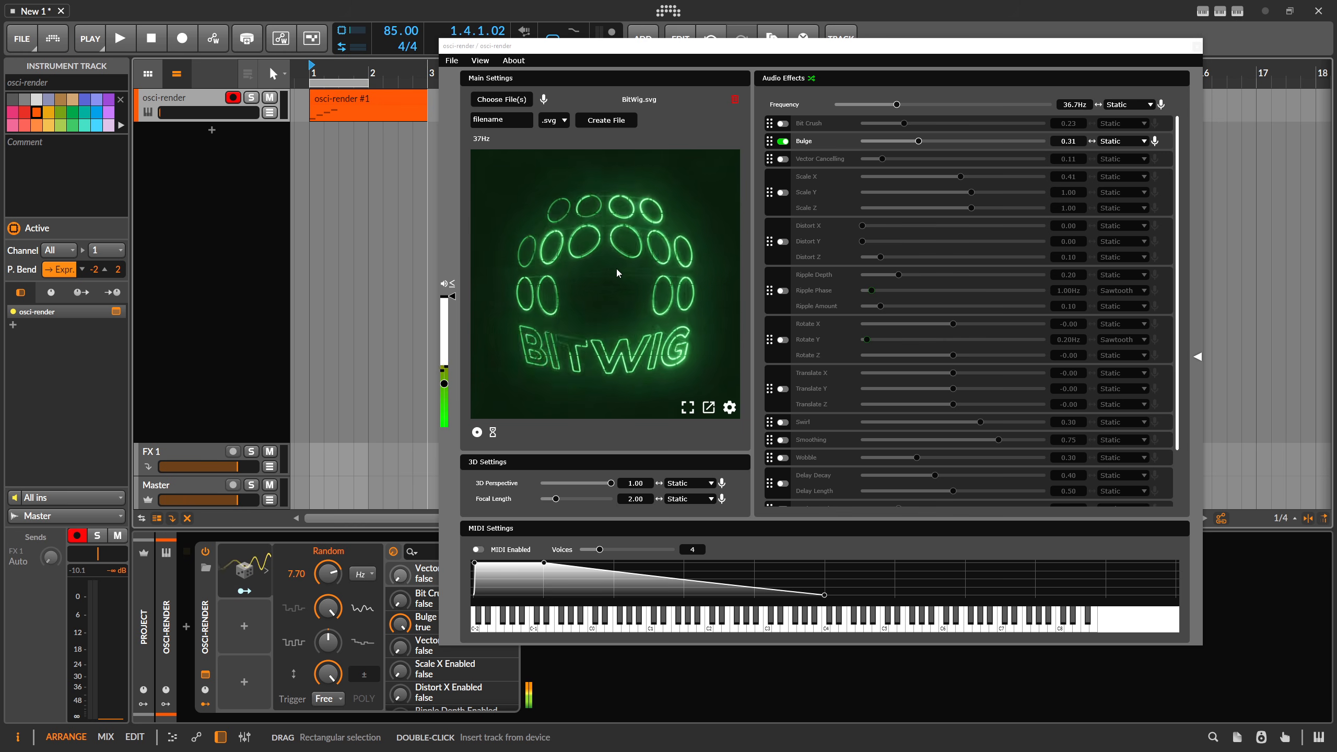
pyautogui.click(783, 141)
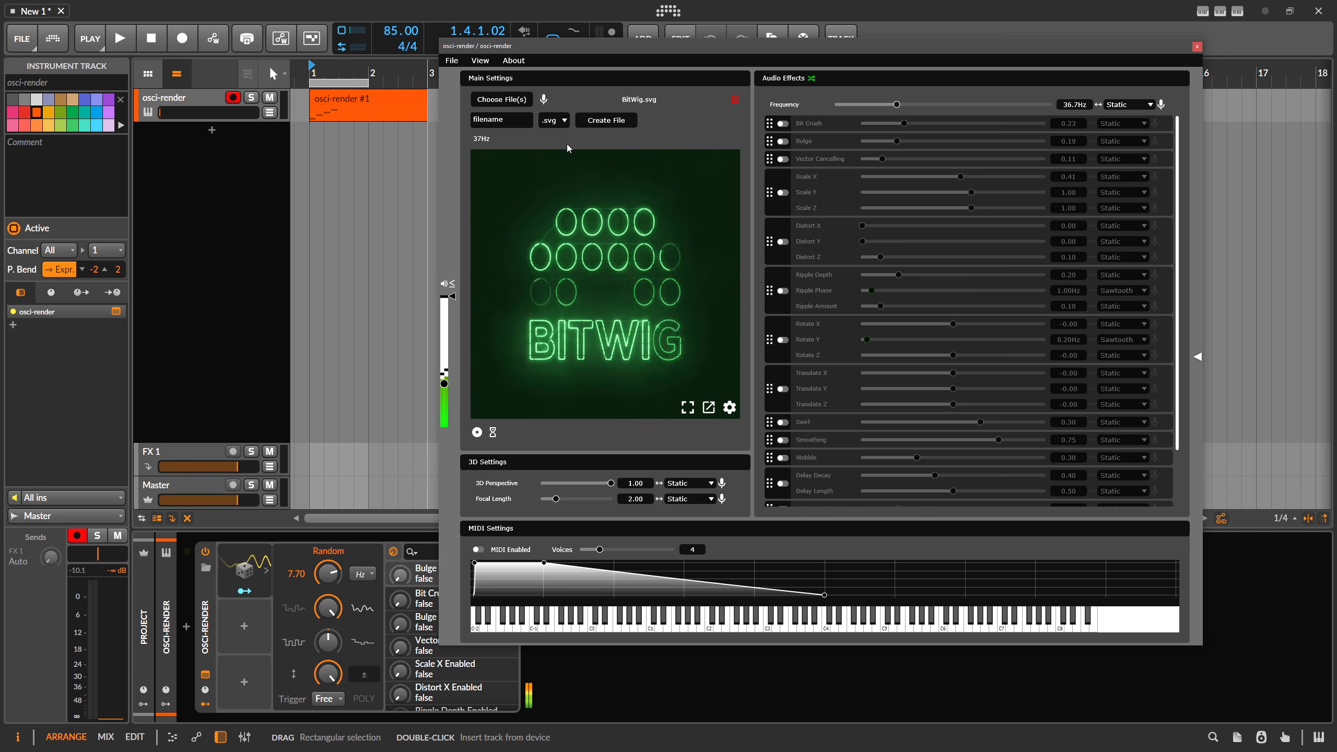
# Create a new .svg file named test.
pyautogui.click(552, 121)
pyautogui.click(552, 123)
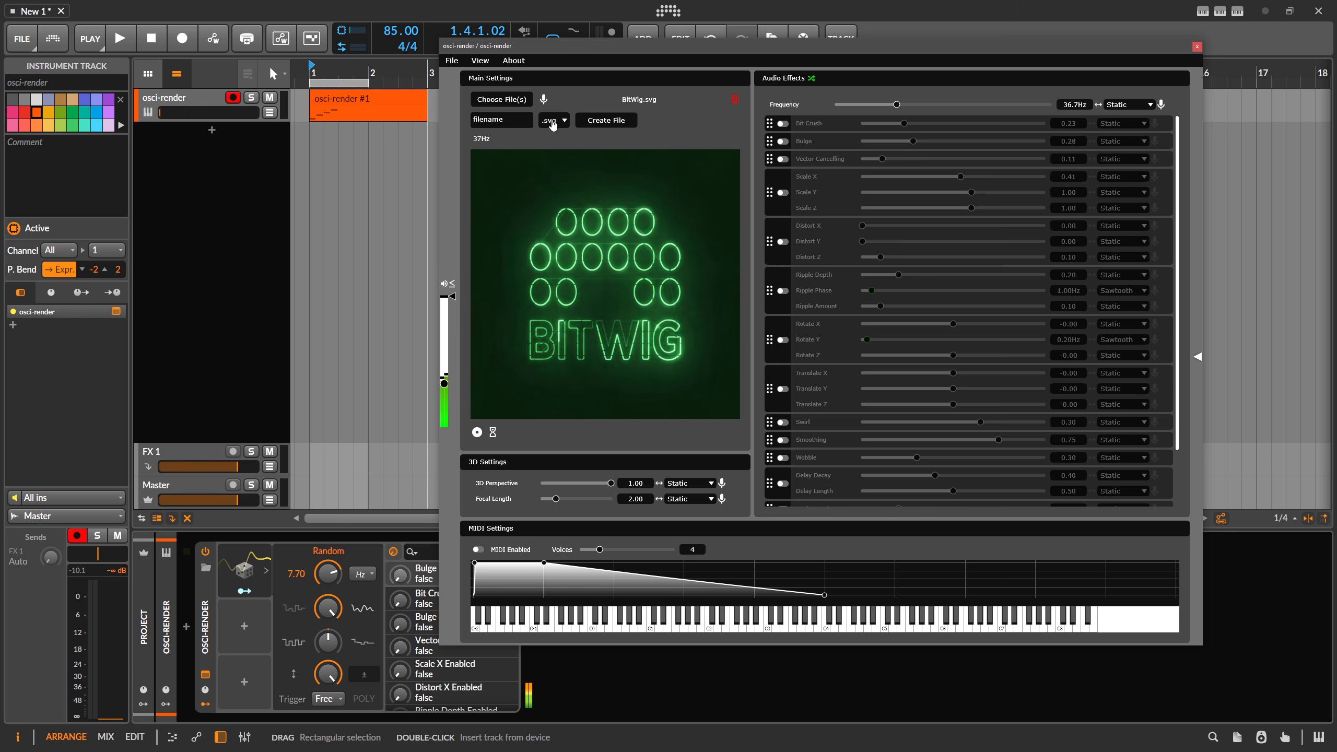
pyautogui.click(503, 120)
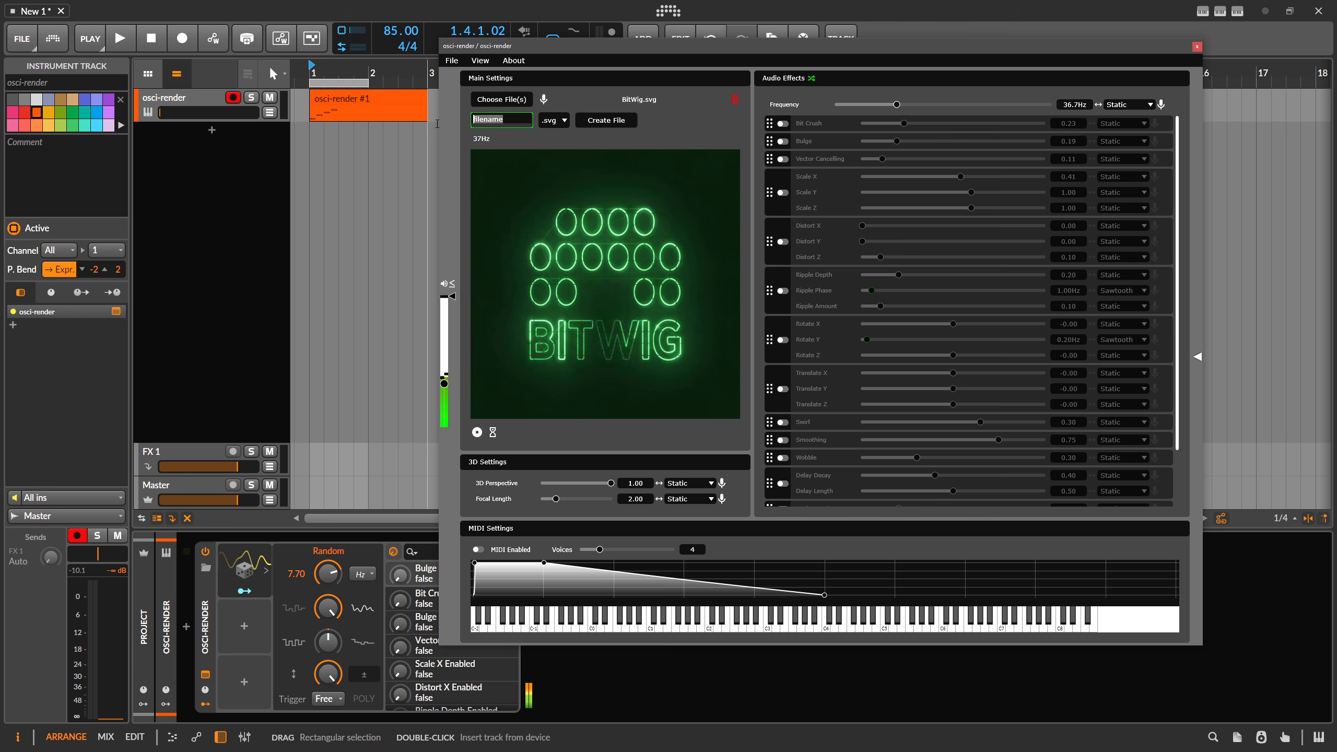
pyautogui.write('test')
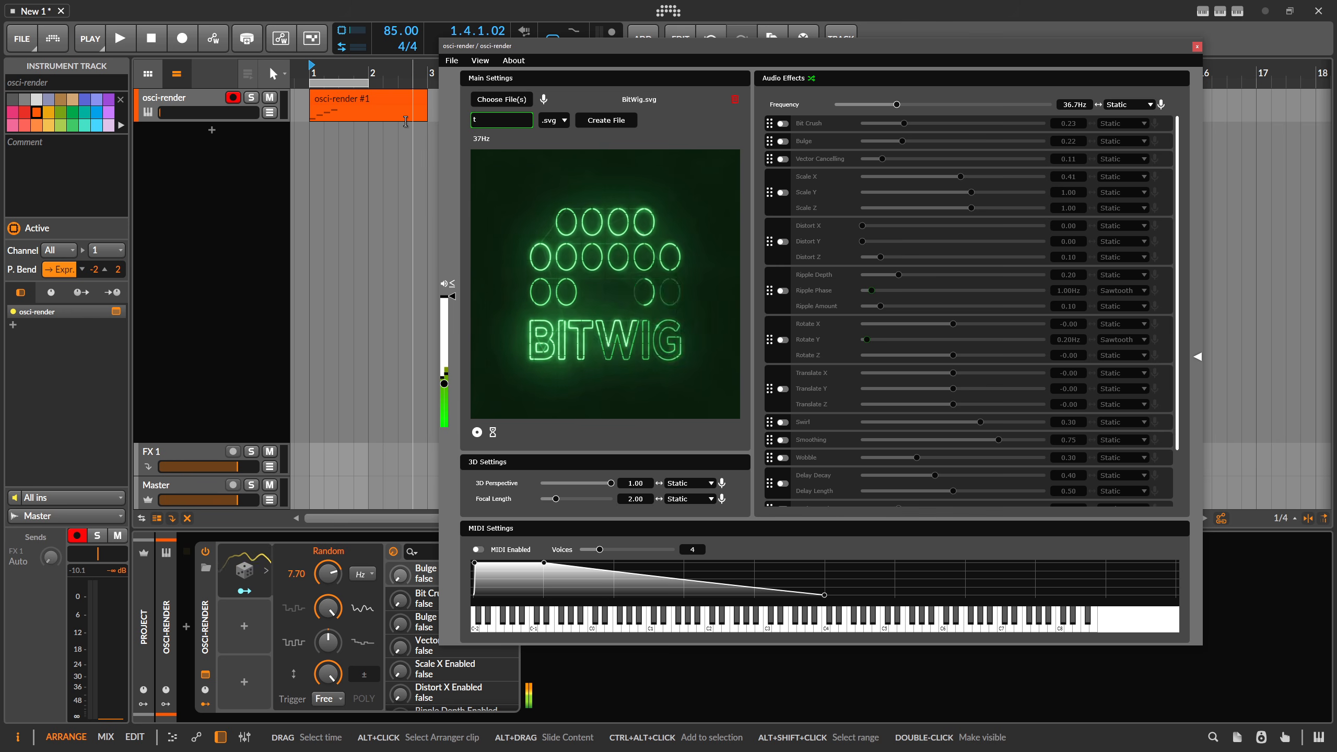
pyautogui.click(611, 123)
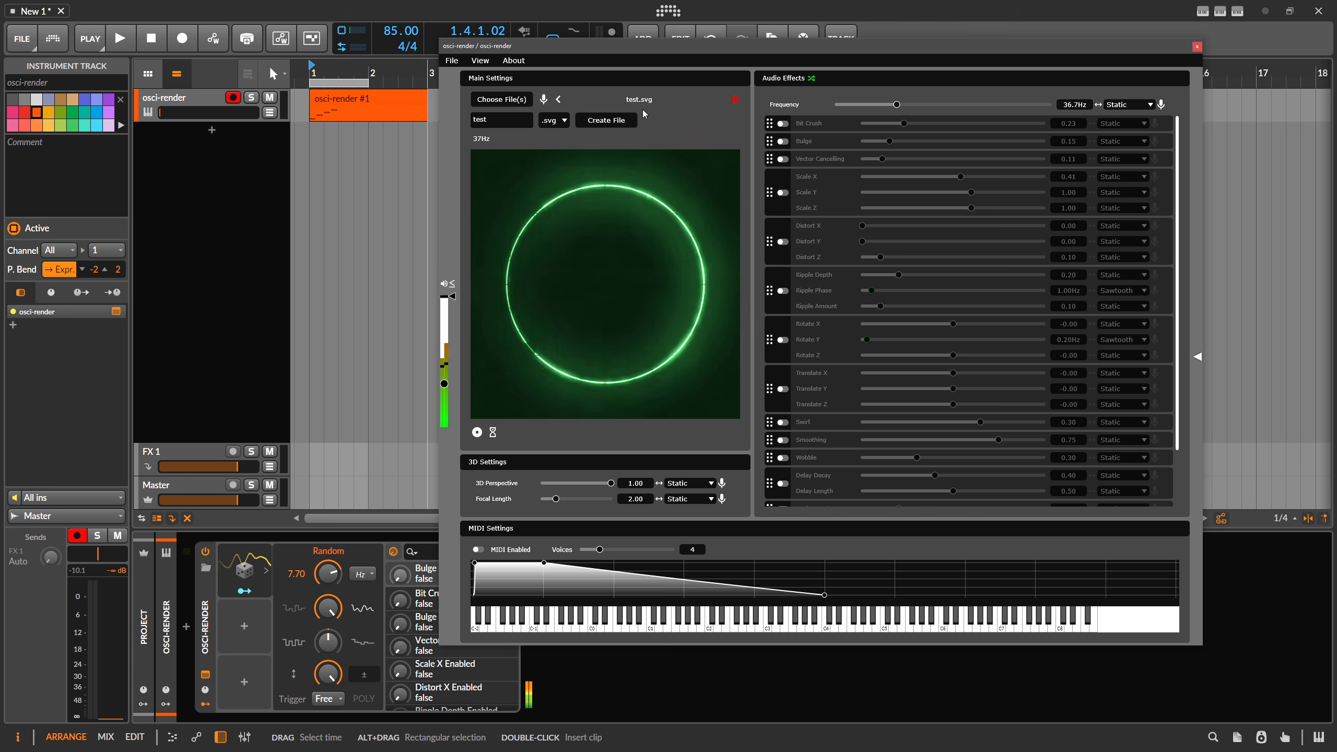
# Open the code editor panel and inspect the test.svg source code.
pyautogui.moveTo(631, 46); pyautogui.dragTo(431, 65)
pyautogui.click(996, 374)
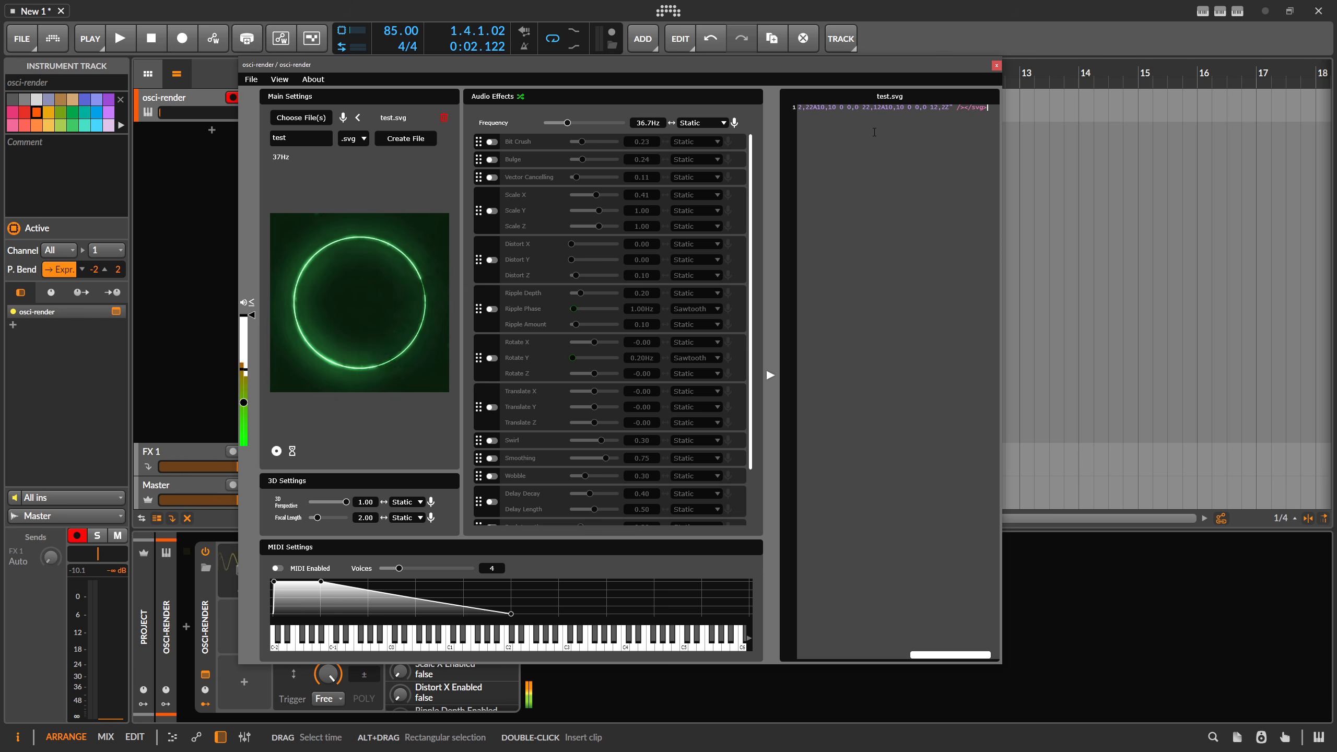
pyautogui.moveTo(990, 111); pyautogui.dragTo(790, 119)
pyautogui.click(814, 117)
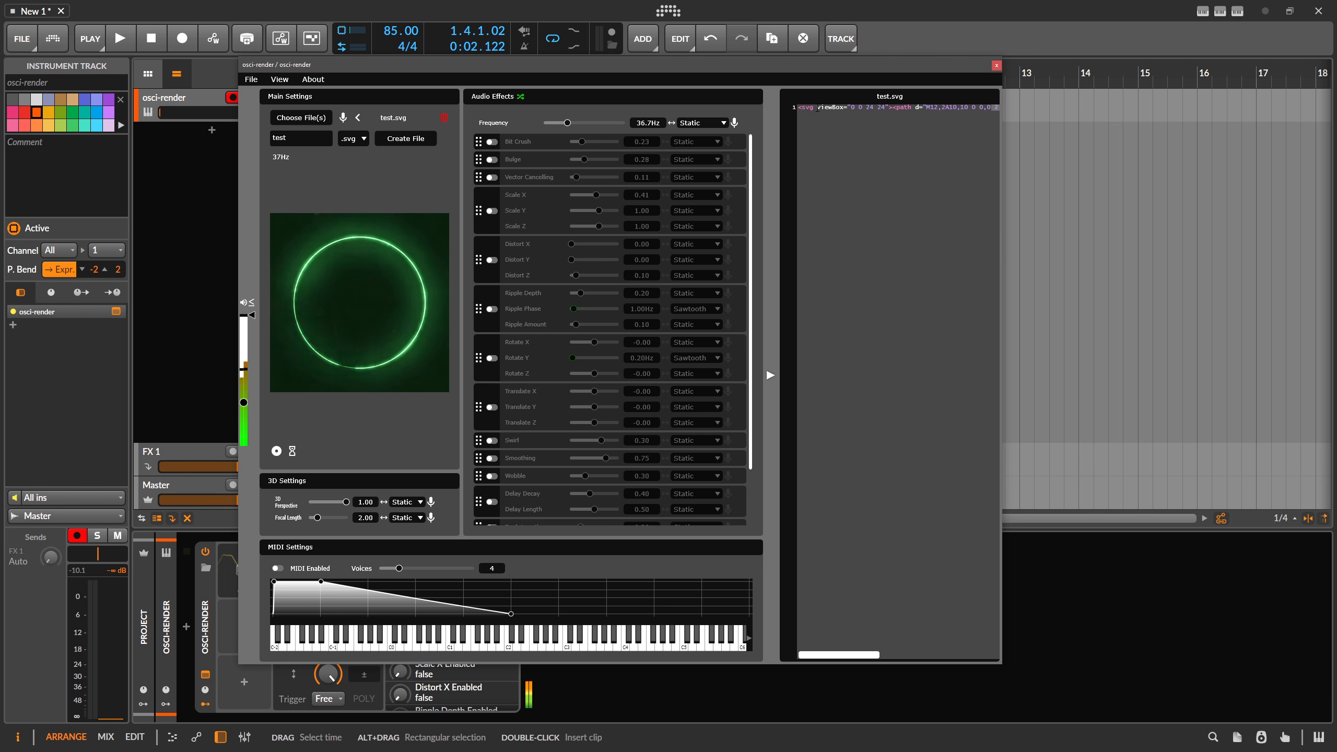
# Create a new .lua file named test.
pyautogui.click(357, 140)
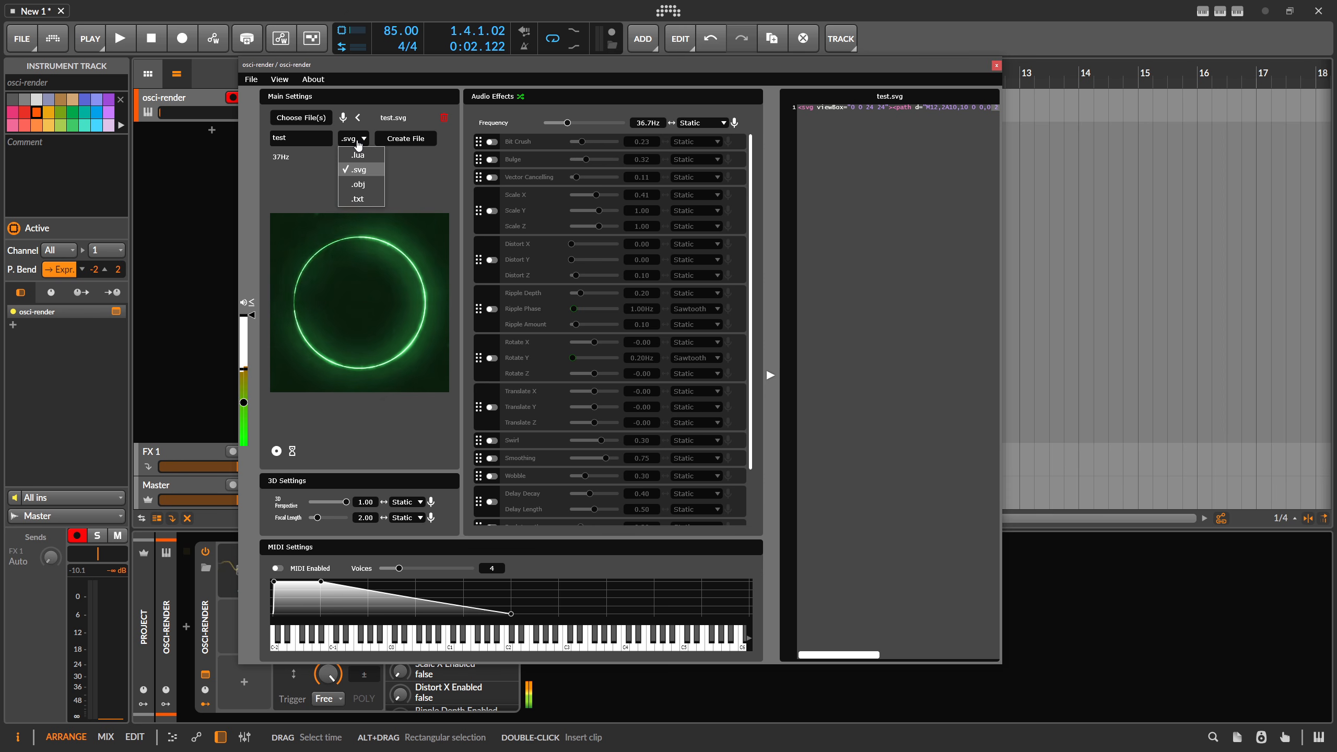
pyautogui.click(357, 155)
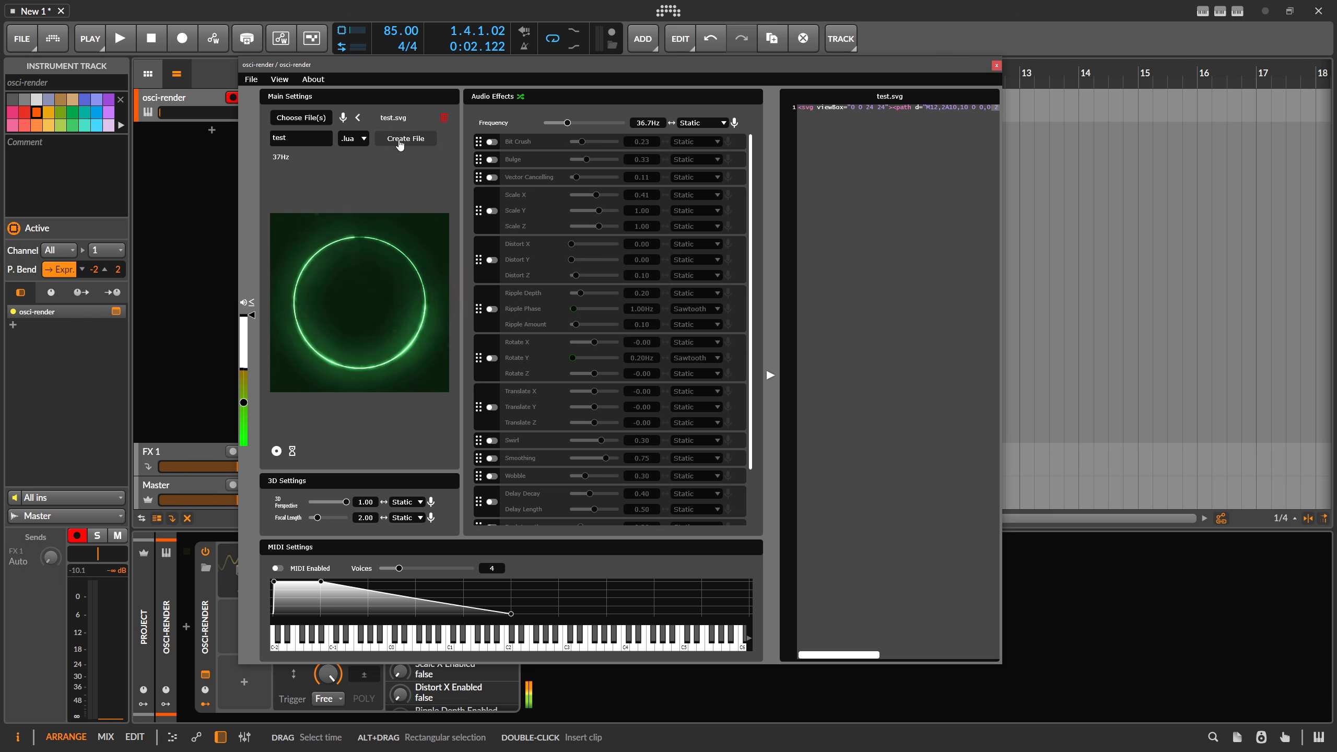
pyautogui.click(405, 138)
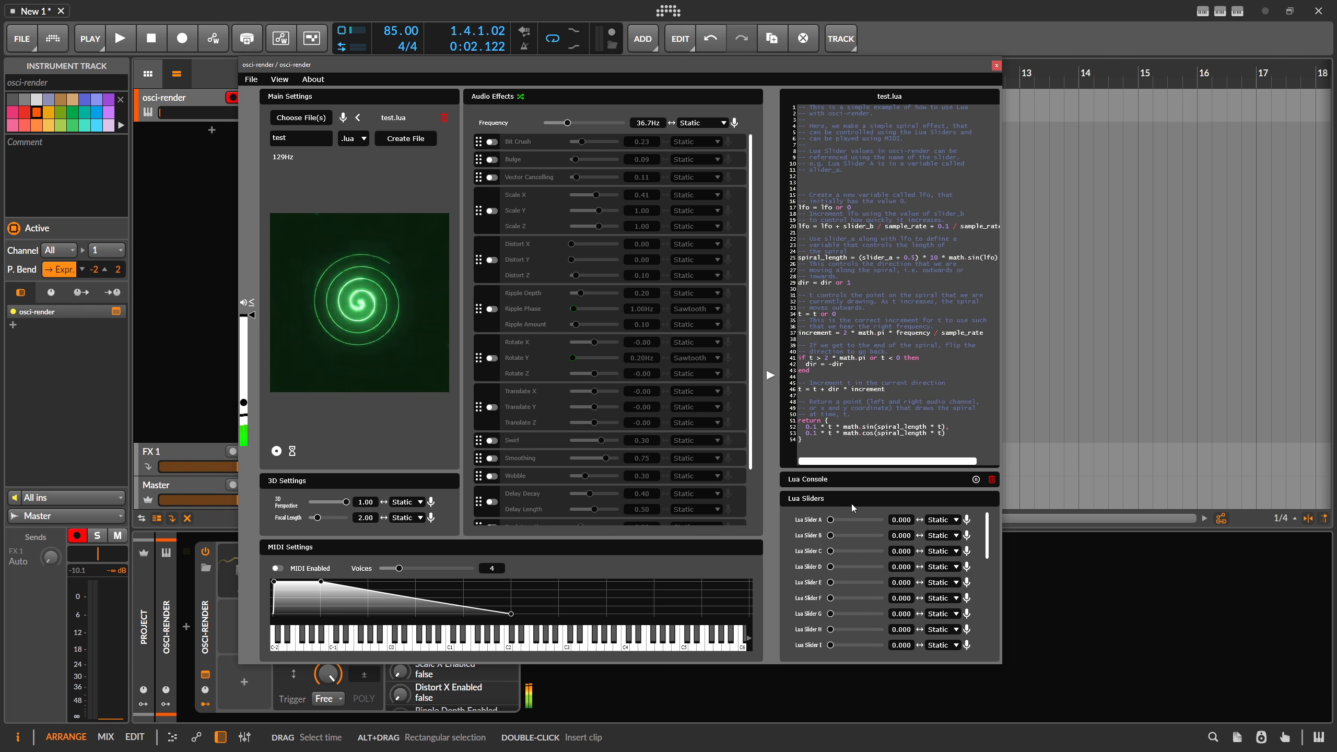
# Try out Lua sliders A and B and set the frequency to about 85.3 Hz.
pyautogui.moveTo(831, 519); pyautogui.dragTo(829, 567)
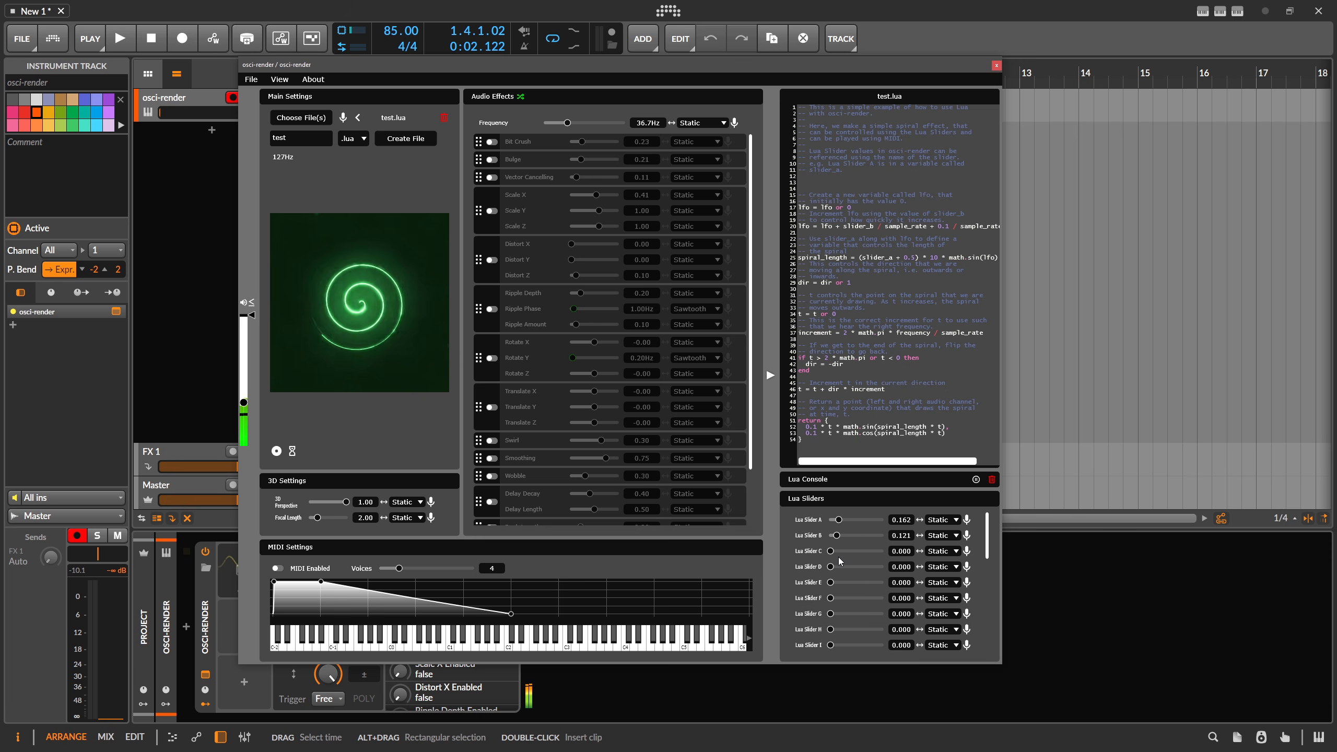
pyautogui.moveTo(423, 66); pyautogui.dragTo(524, 68)
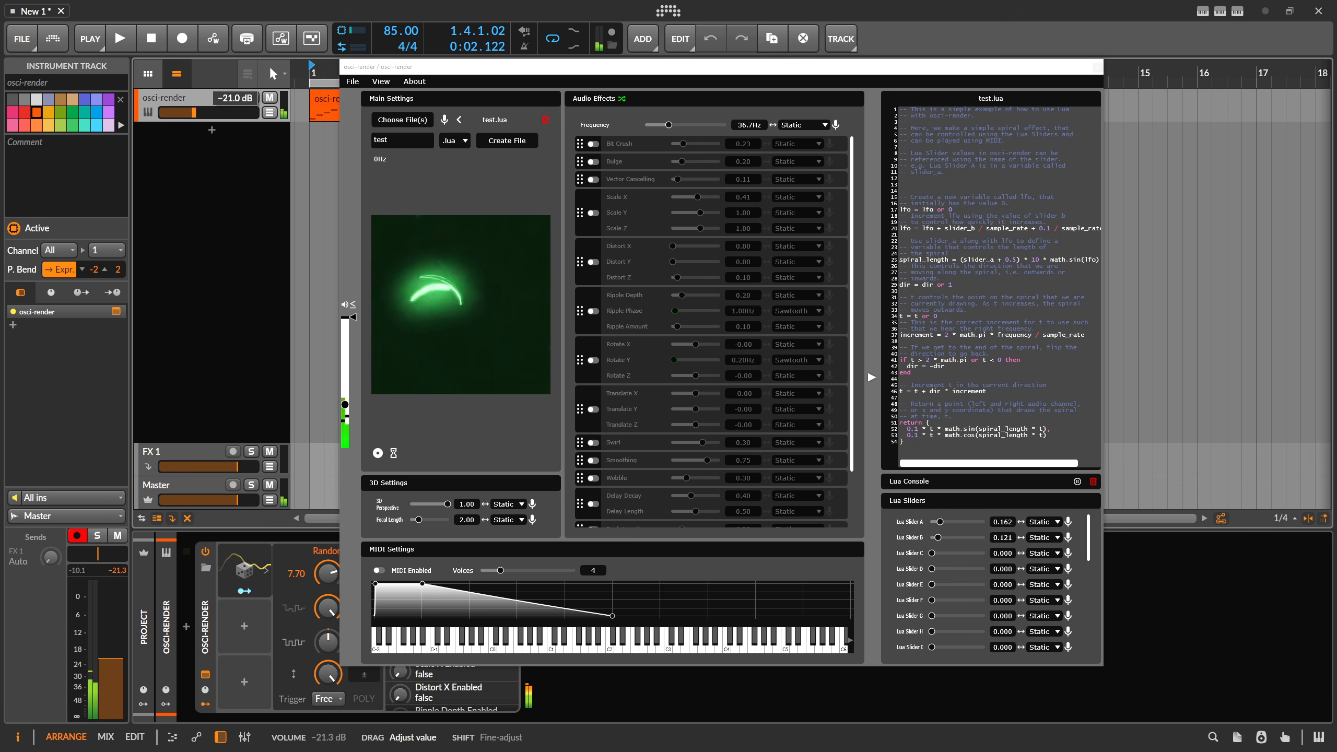
pyautogui.moveTo(668, 125); pyautogui.dragTo(684, 125)
pyautogui.moveTo(939, 521); pyautogui.dragTo(930, 553)
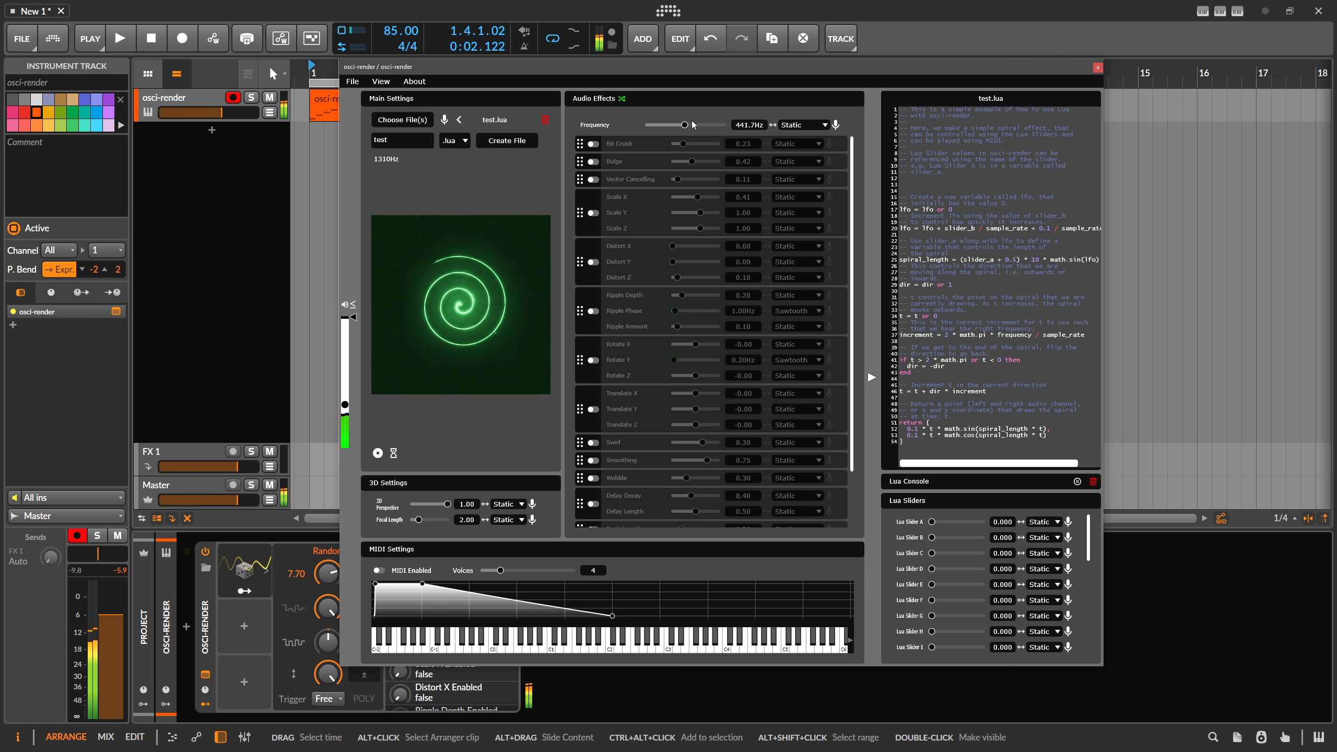
pyautogui.moveTo(683, 125); pyautogui.dragTo(673, 127)
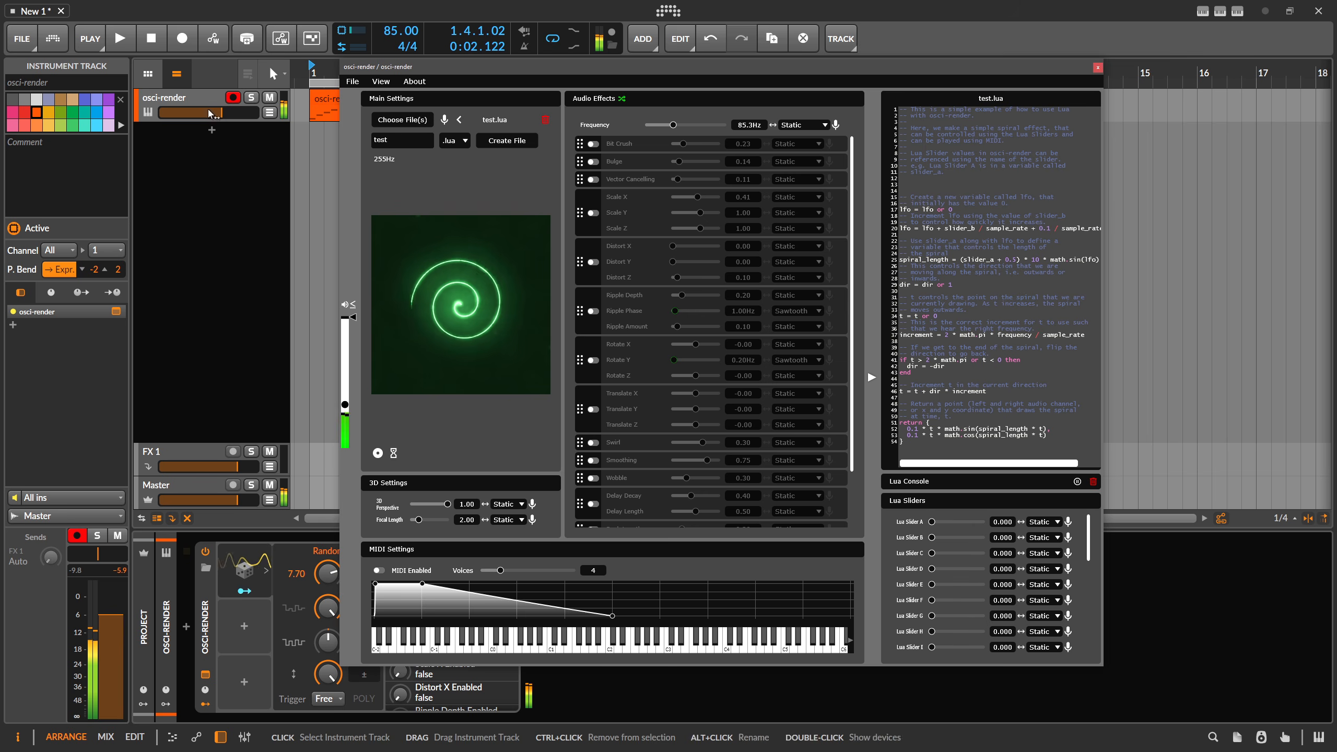
pyautogui.click(152, 116)
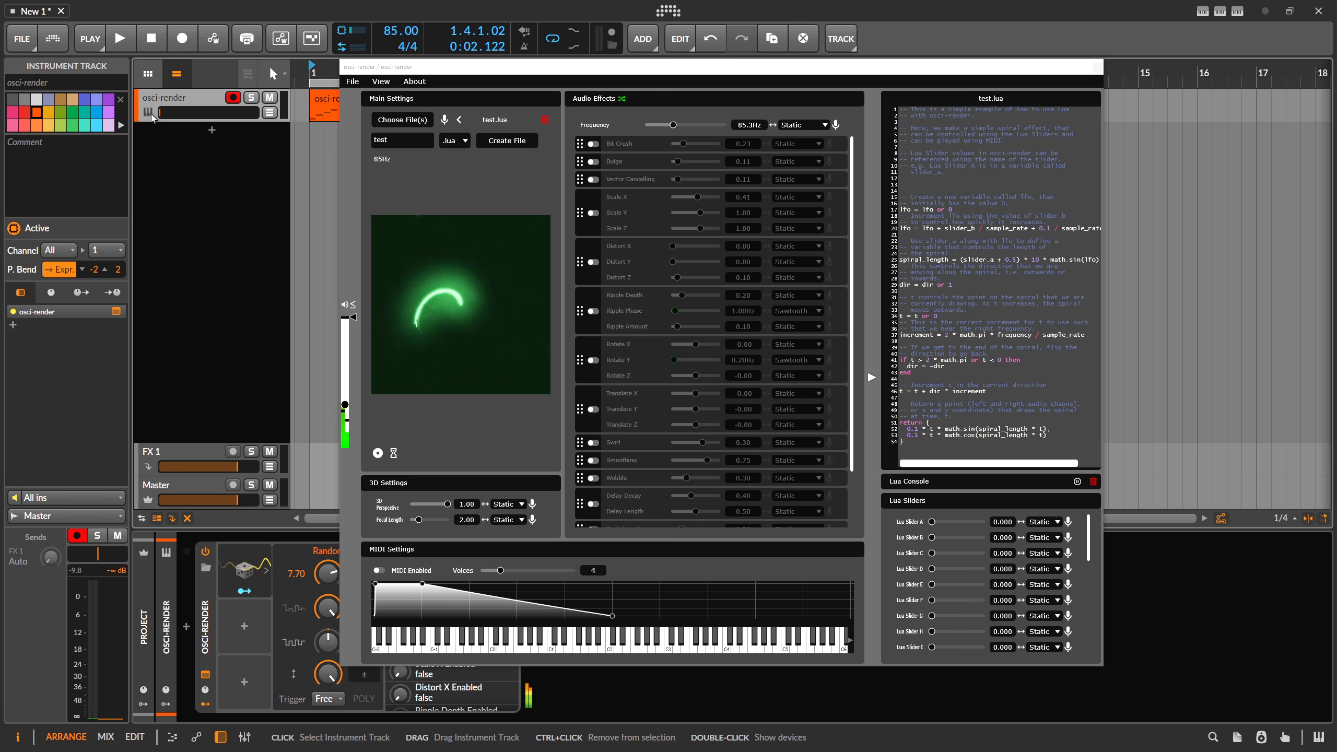
# Create a new .txt file named test.
pyautogui.click(456, 143)
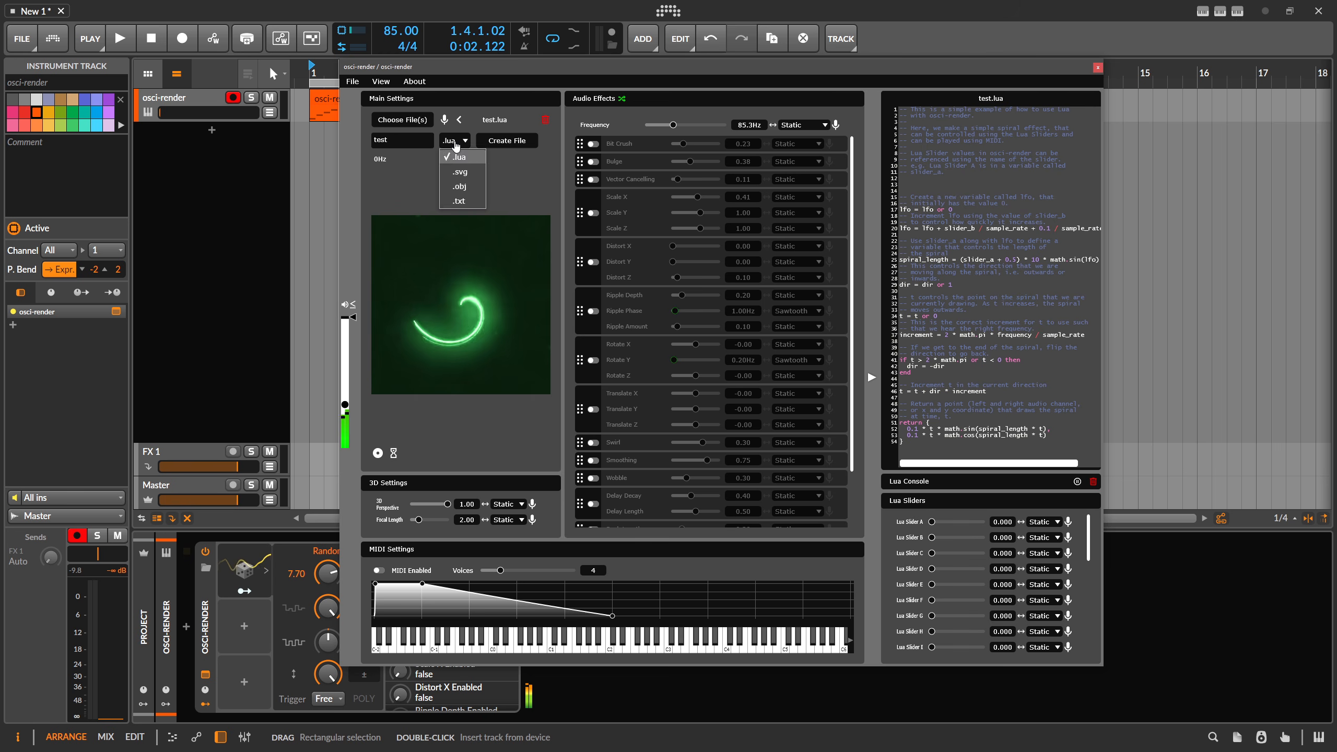
pyautogui.click(458, 201)
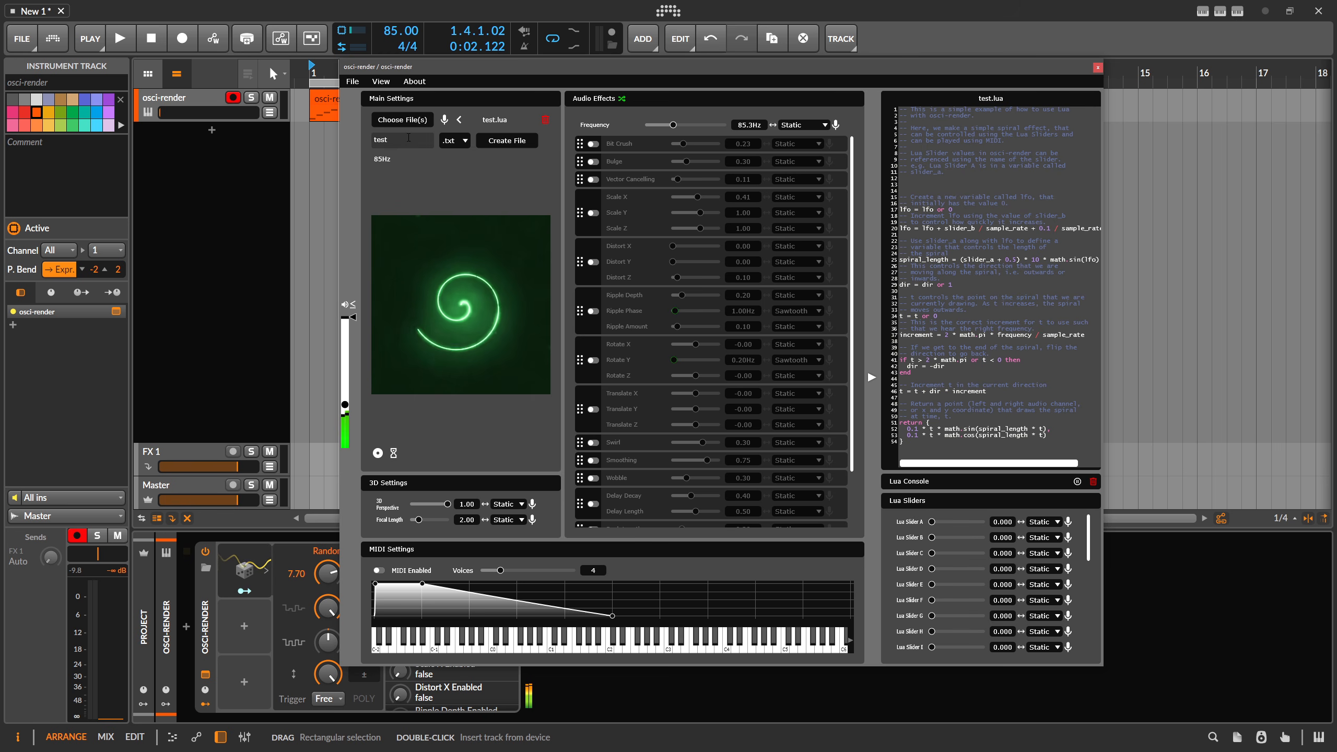
pyautogui.click(507, 140)
# Replace the text file's contents with "pola" and "rity" on two lines.
pyautogui.hotkey('ctrl', 'a')
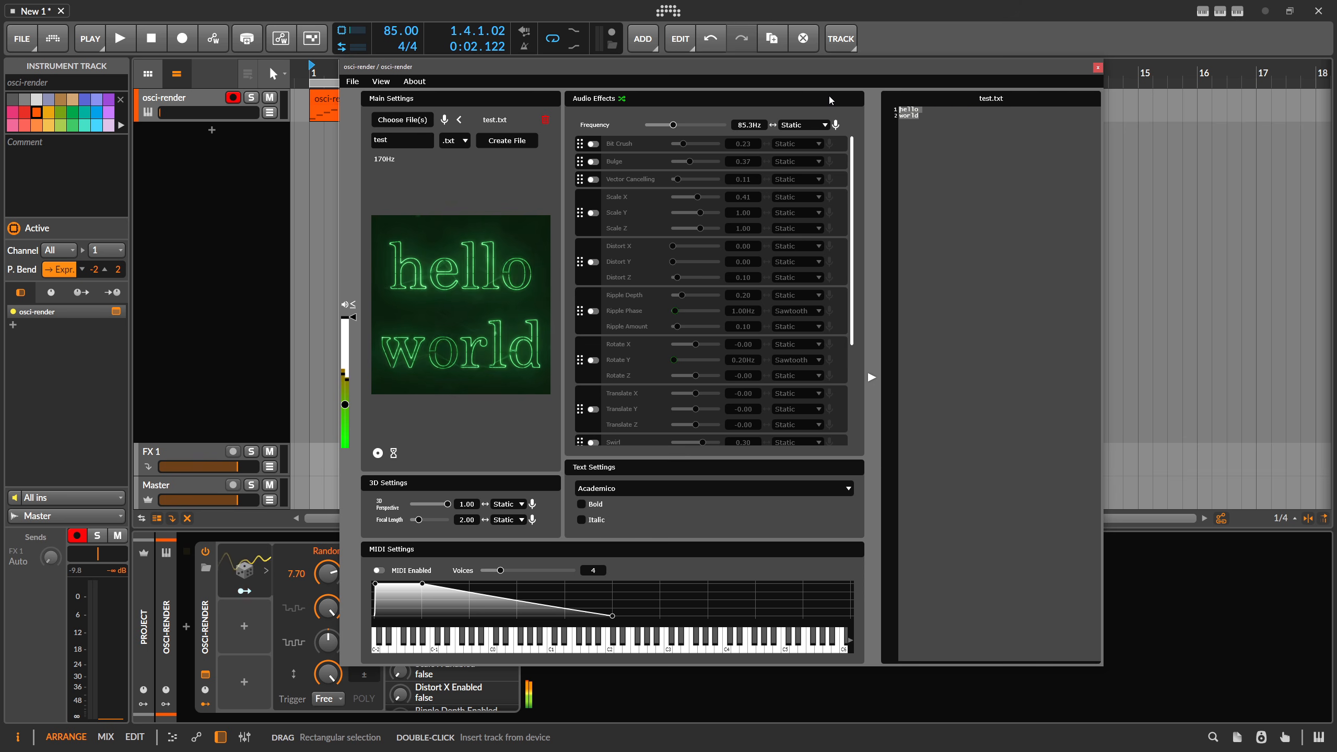
pyautogui.write('pola')
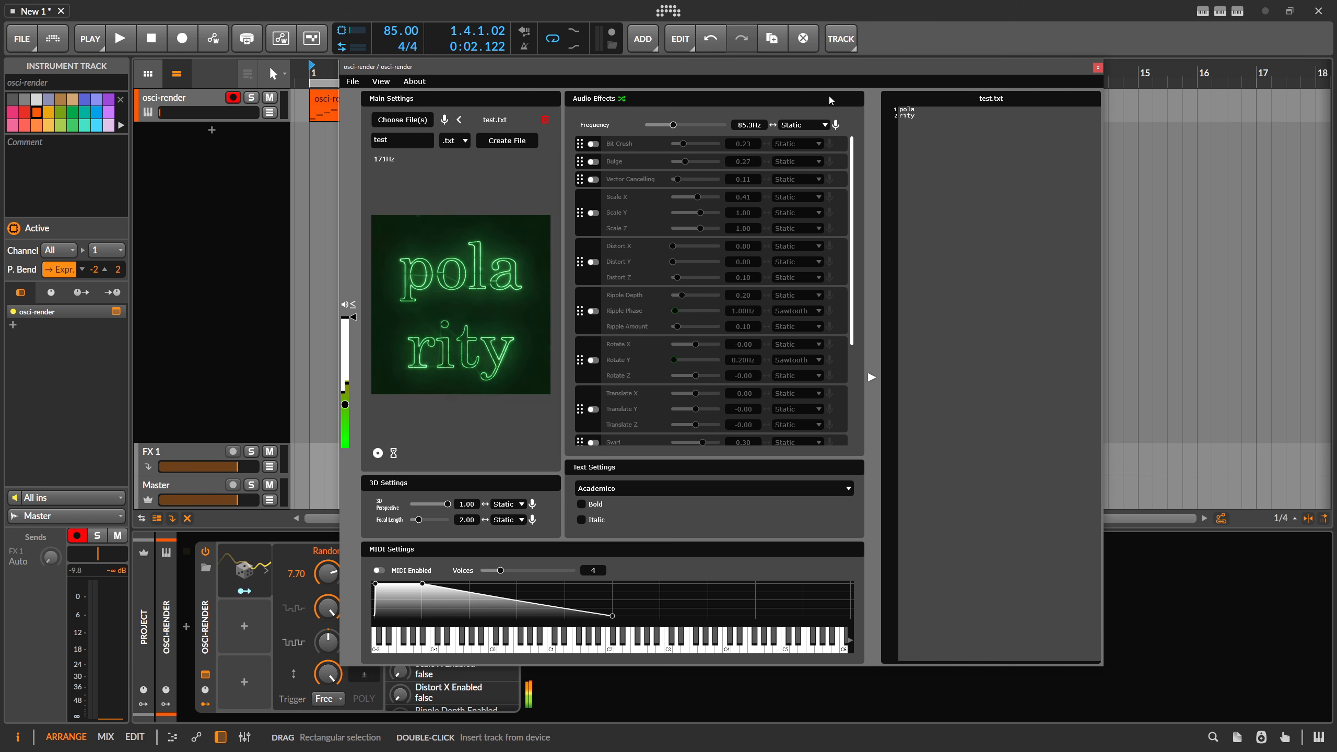
# Lower the osci-render track volume to -12 dB and set the frequency to about 43.4 Hz.
pyautogui.moveTo(218, 113); pyautogui.dragTo(267, 118)
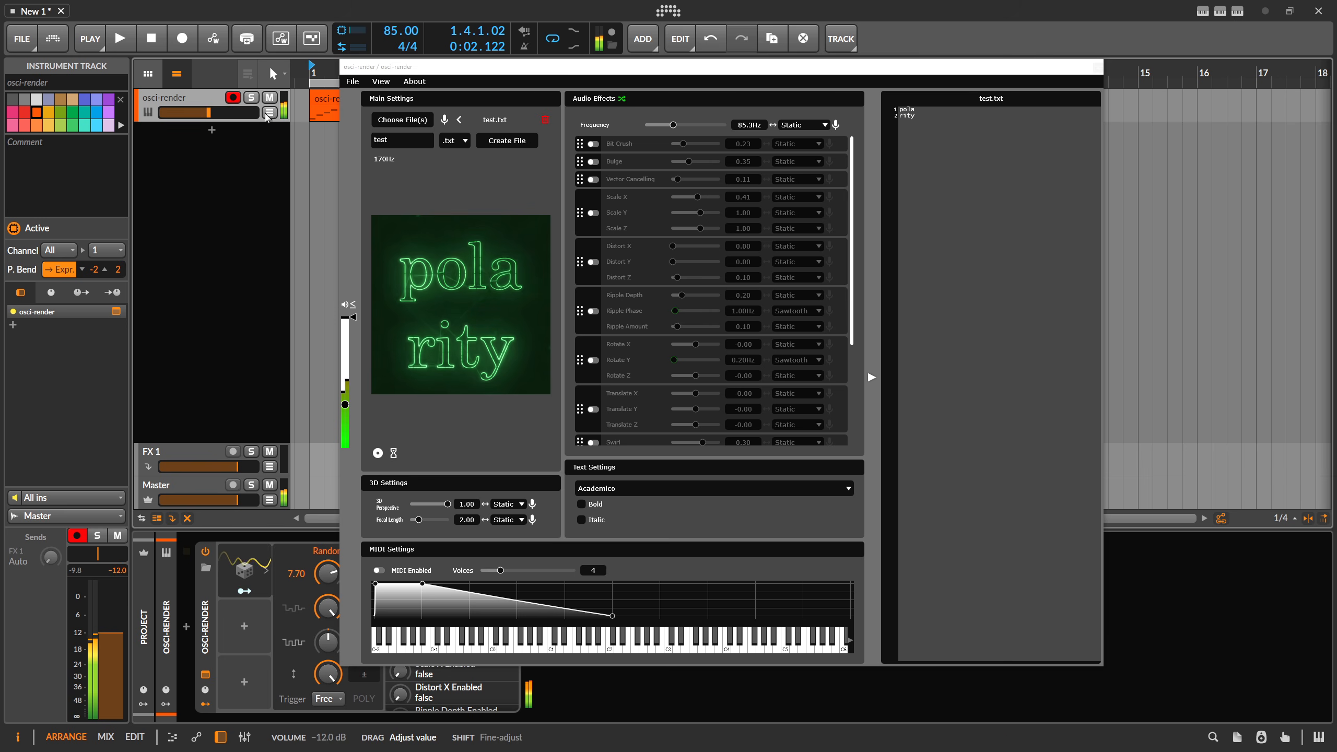
pyautogui.moveTo(673, 126); pyautogui.dragTo(669, 126)
# Replace the text with "hi" on the first line and "youtube" on the second.
pyautogui.moveTo(930, 125); pyautogui.dragTo(871, 95)
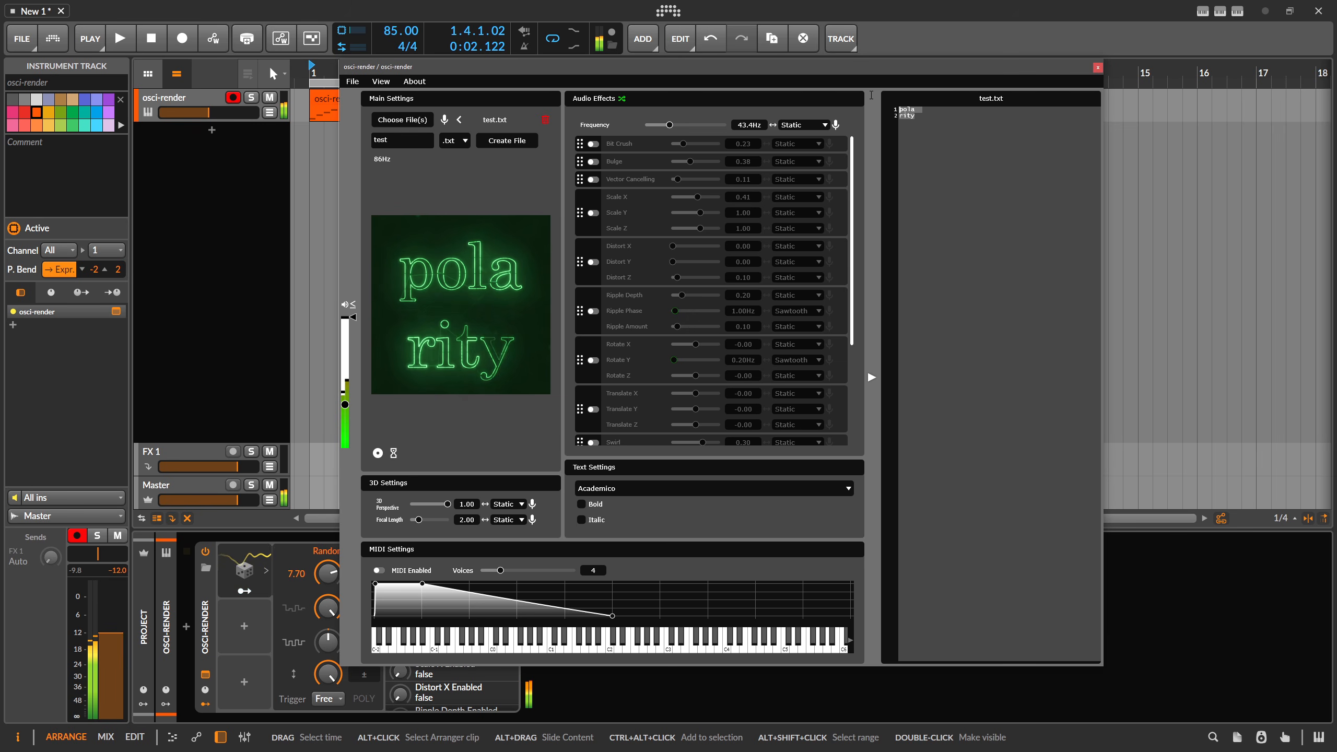
pyautogui.write('h')
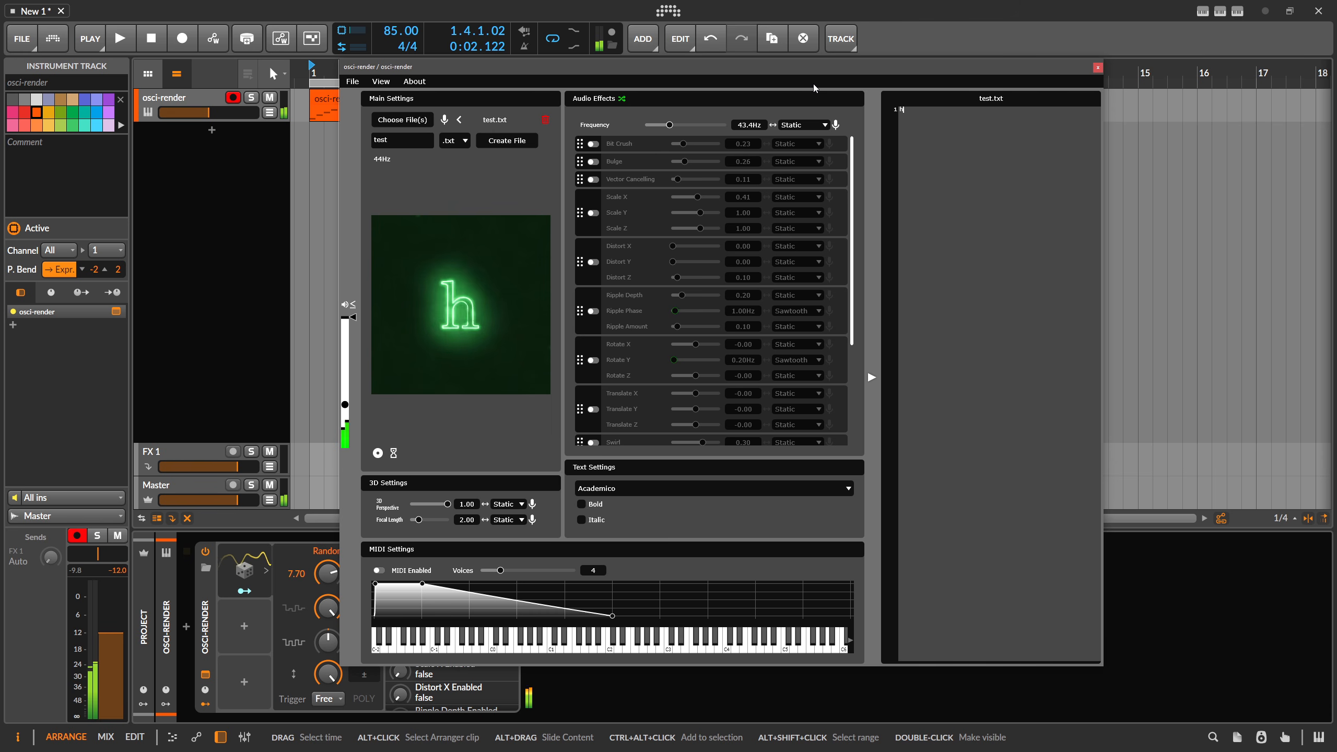
pyautogui.write('i youtube')
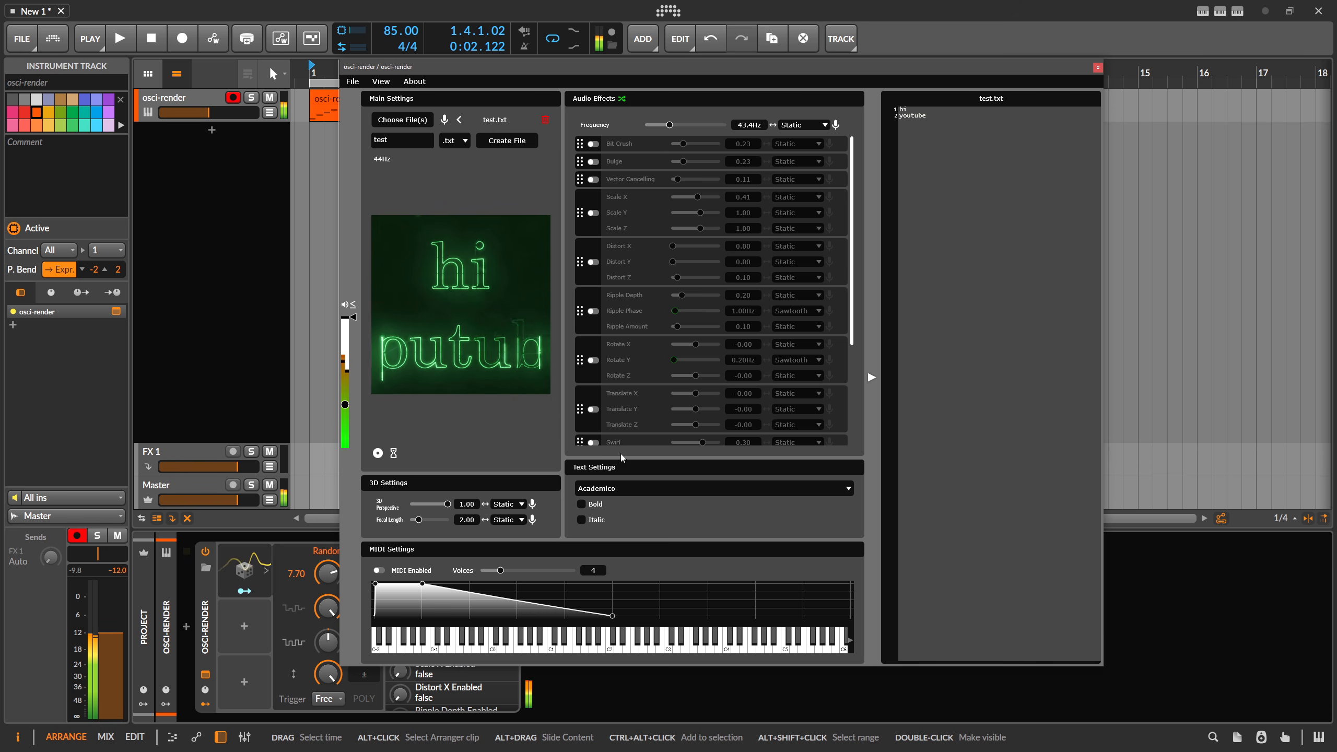
# Set the text font to Arial in bold.
pyautogui.click(605, 488)
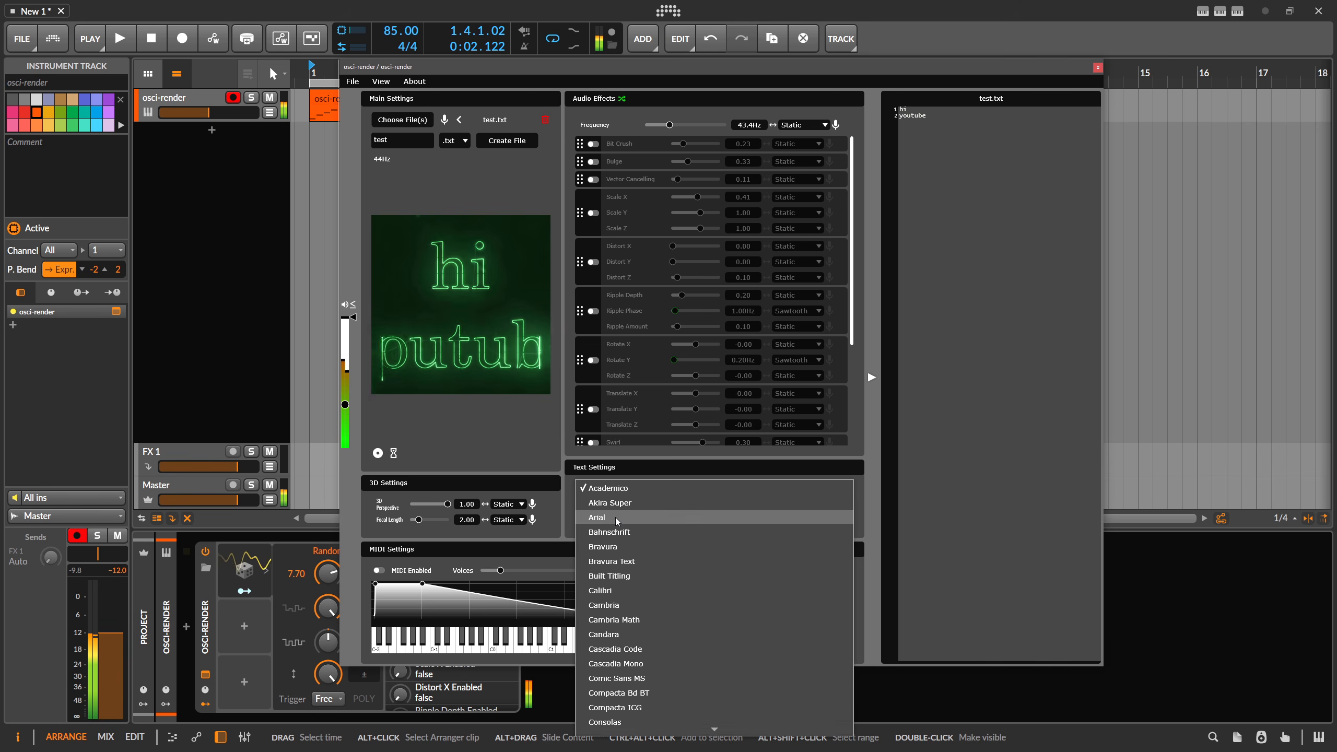
pyautogui.click(616, 519)
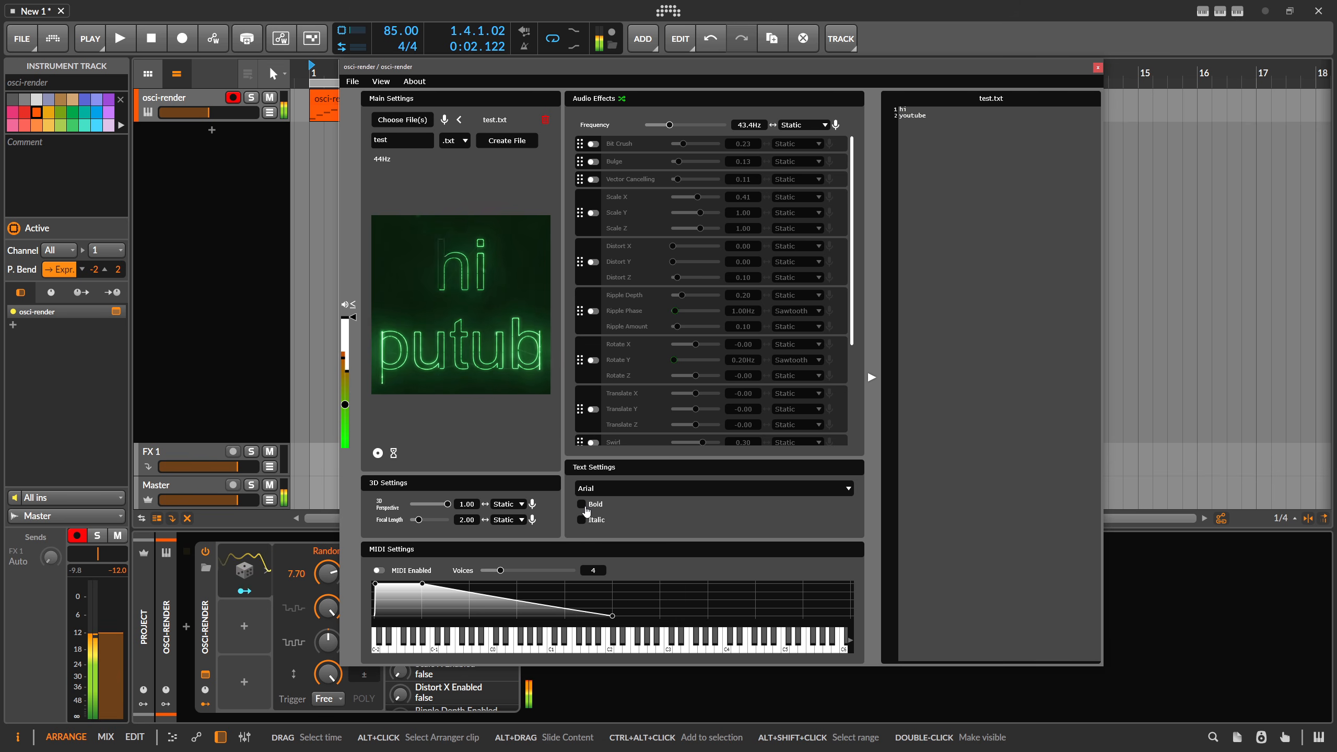
# Lower the frequency to about 19.6 Hz and the 3D perspective to 0.33.
pyautogui.moveTo(674, 125); pyautogui.dragTo(666, 125)
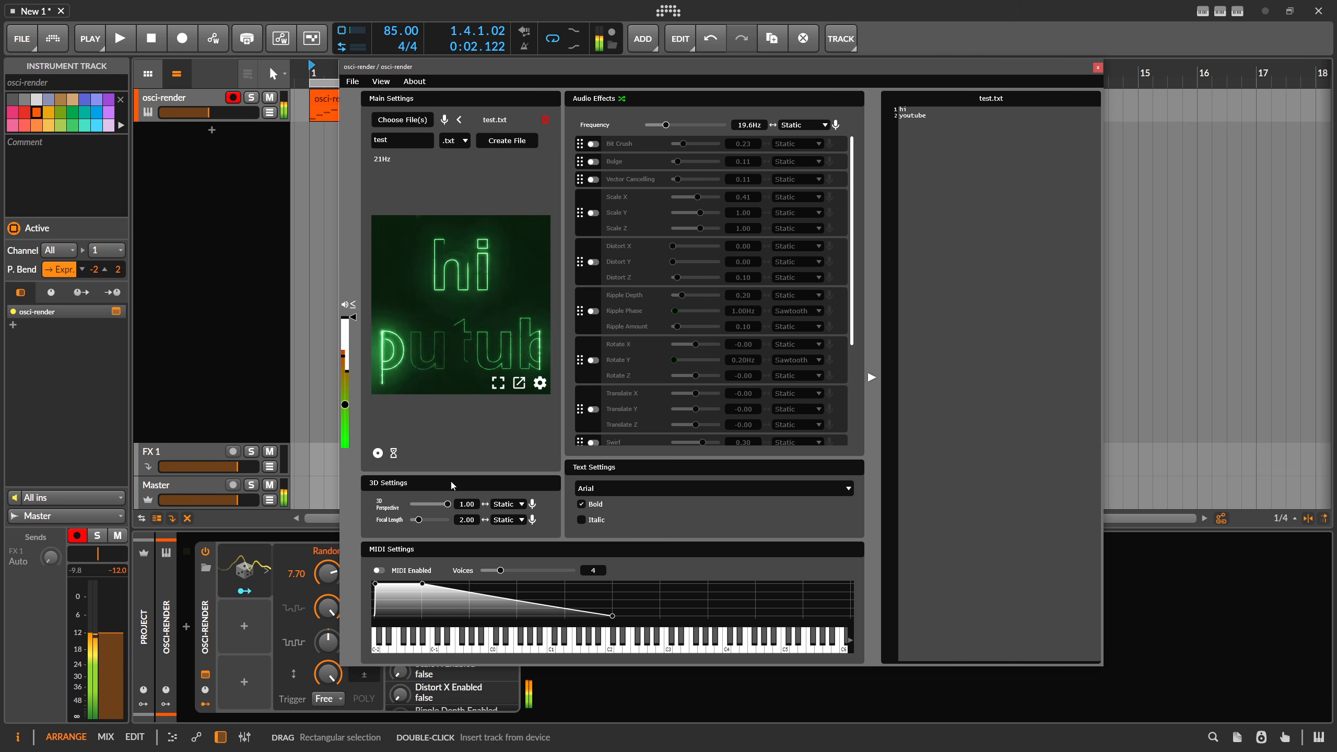
pyautogui.moveTo(447, 504); pyautogui.dragTo(422, 505)
# Enable the Translate effect, set Translate X to 0.07, and disable the effect again.
pyautogui.scroll(-1, 597, 344)
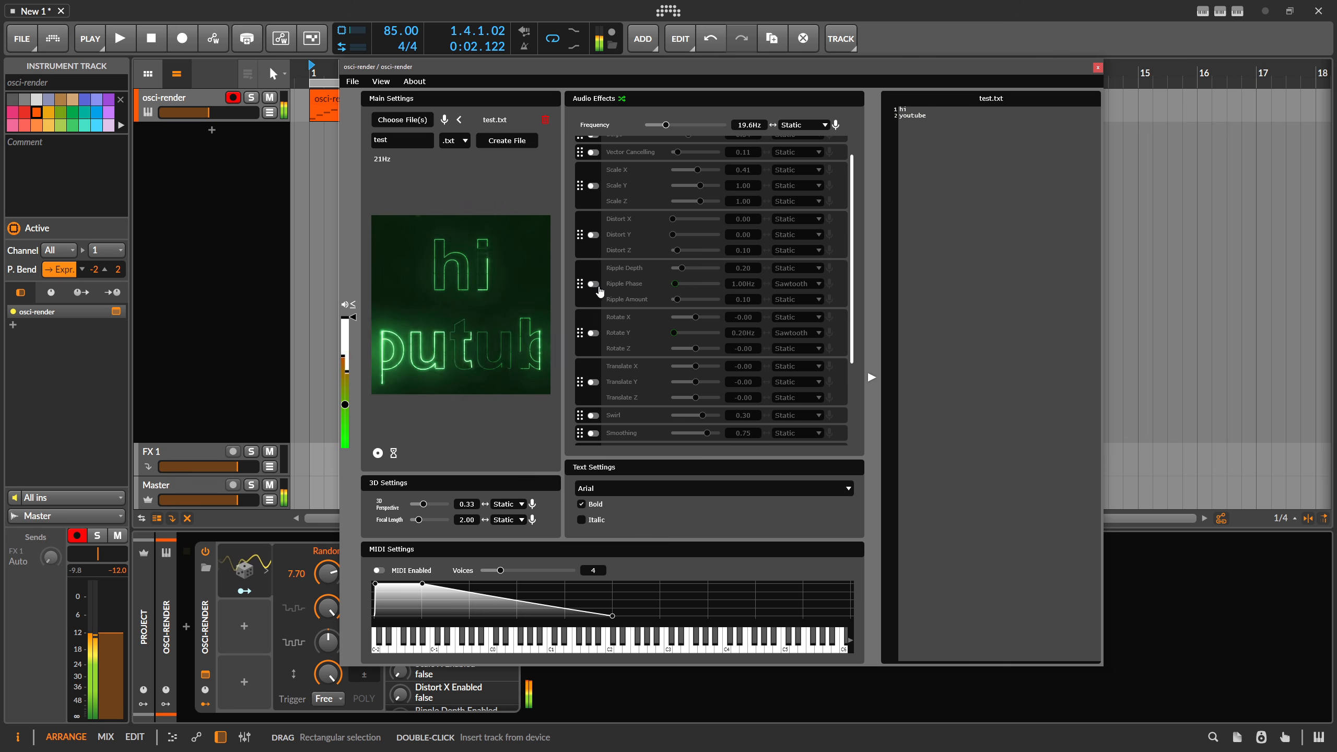
pyautogui.scroll(-1, 605, 337)
pyautogui.click(592, 355)
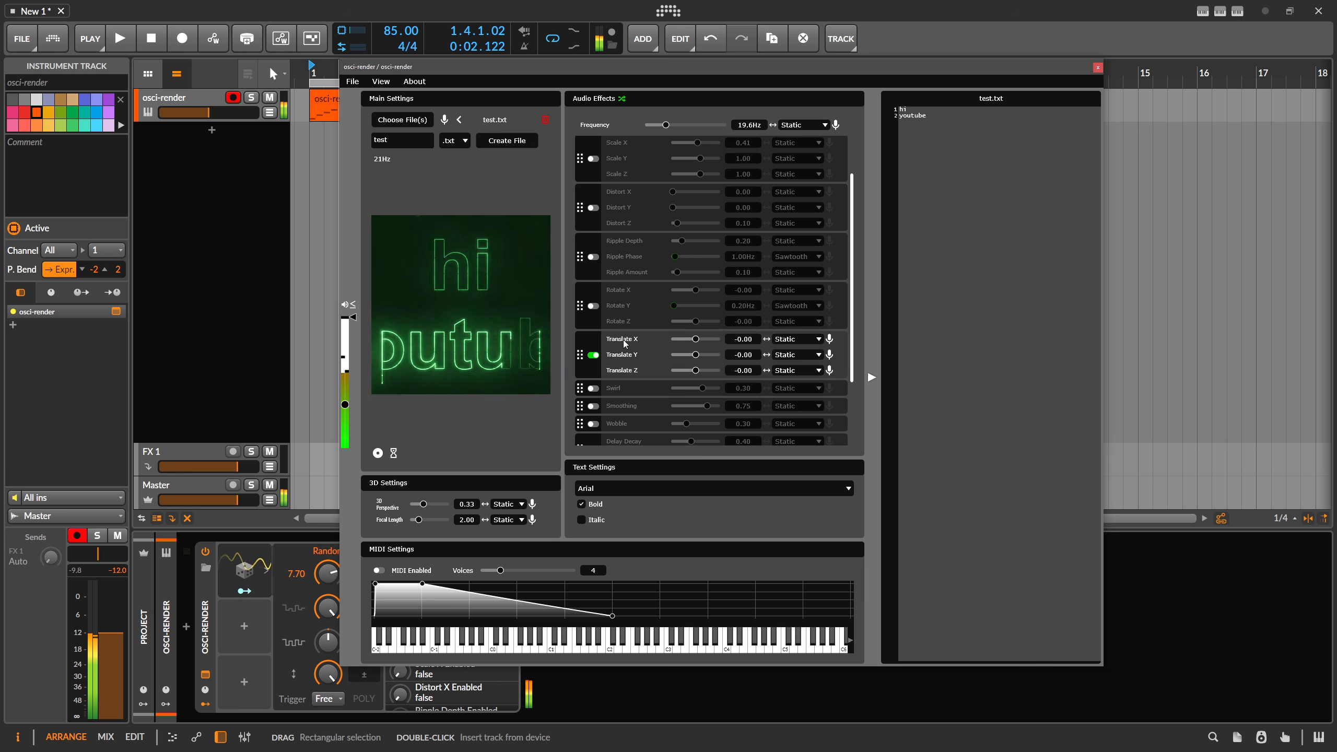
pyautogui.moveTo(699, 343); pyautogui.dragTo(701, 342)
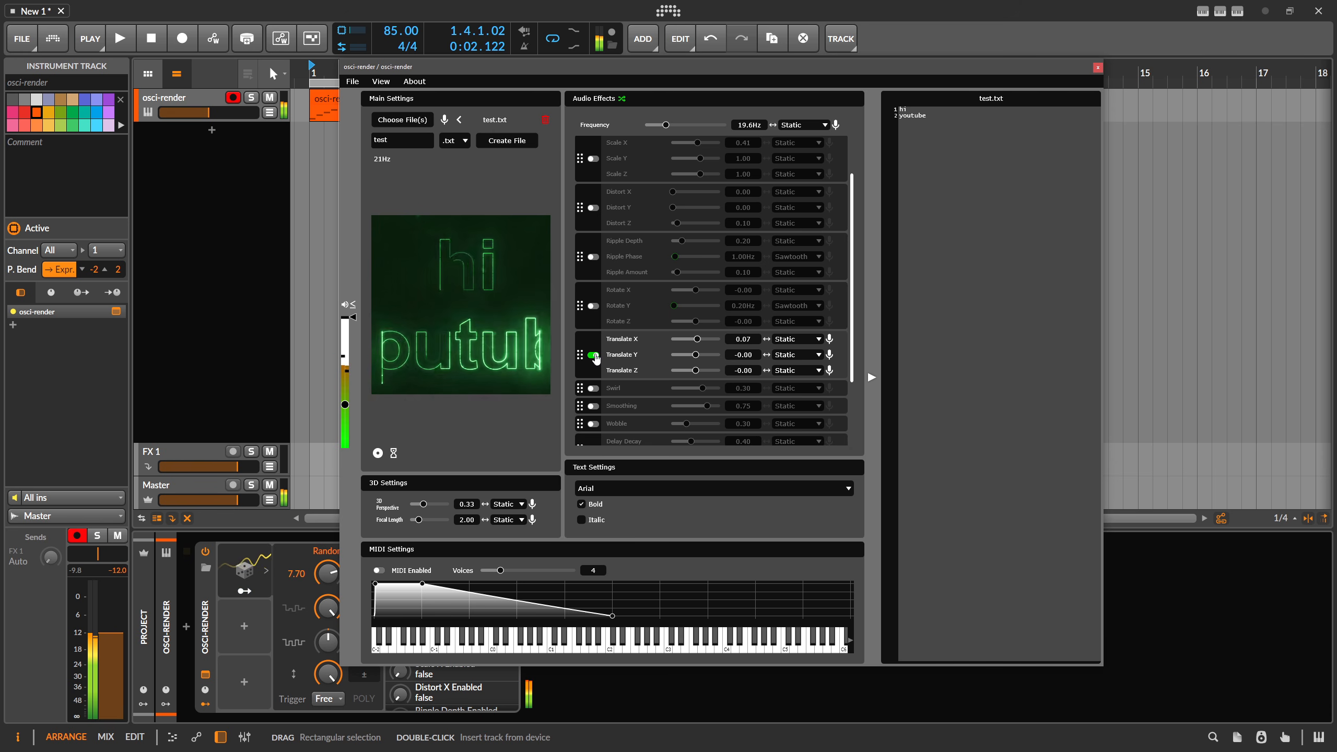
pyautogui.click(593, 355)
# Toggle the Smoothing and Wobble effects on and off.
pyautogui.click(593, 406)
pyautogui.click(593, 407)
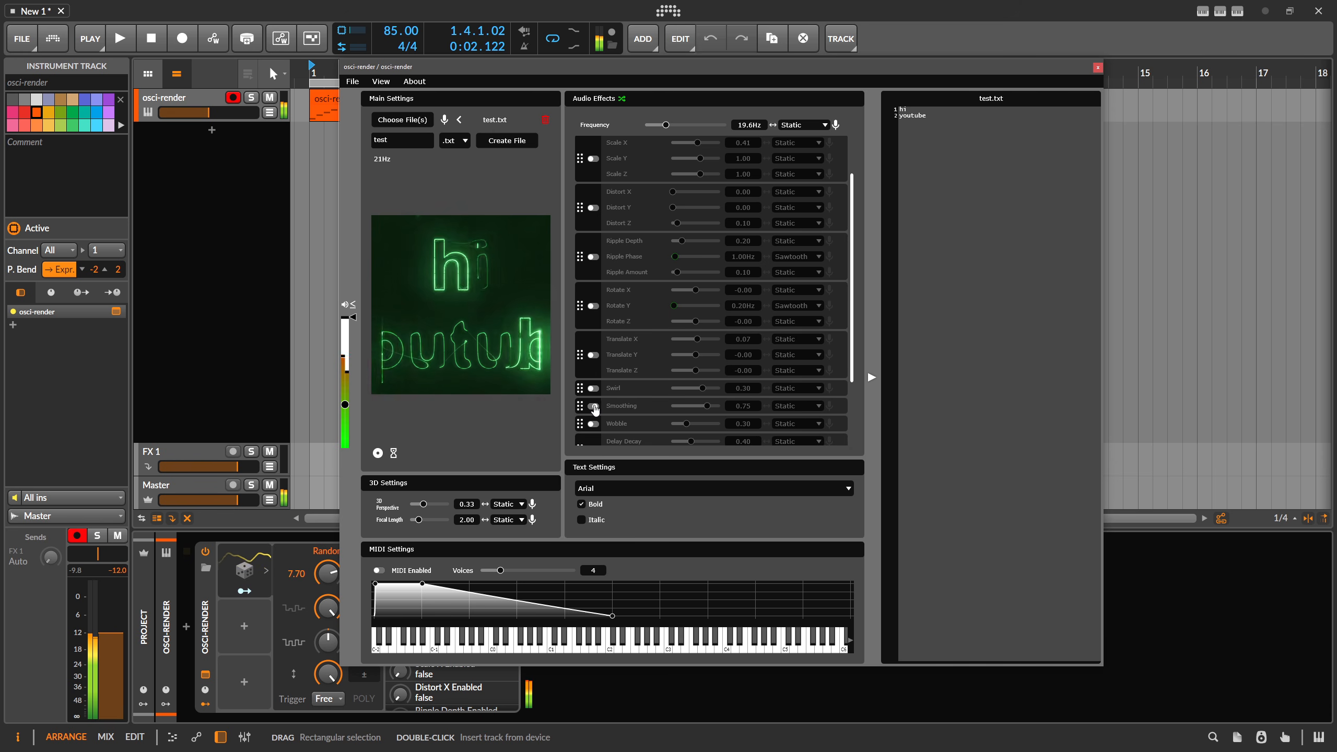
pyautogui.click(593, 425)
pyautogui.click(594, 424)
# Enable the Scale effect and set Scale X and Scale Y to 0.57.
pyautogui.scroll(3, 597, 221)
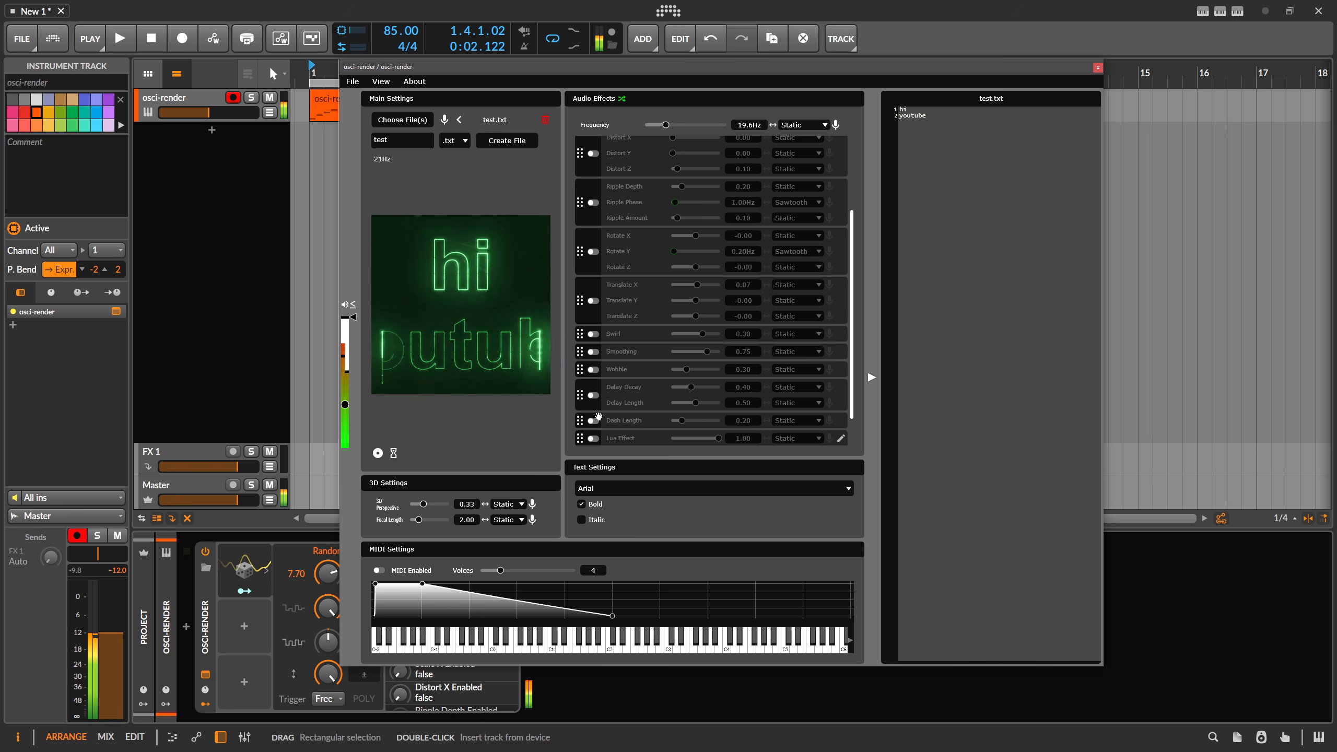
pyautogui.click(596, 218)
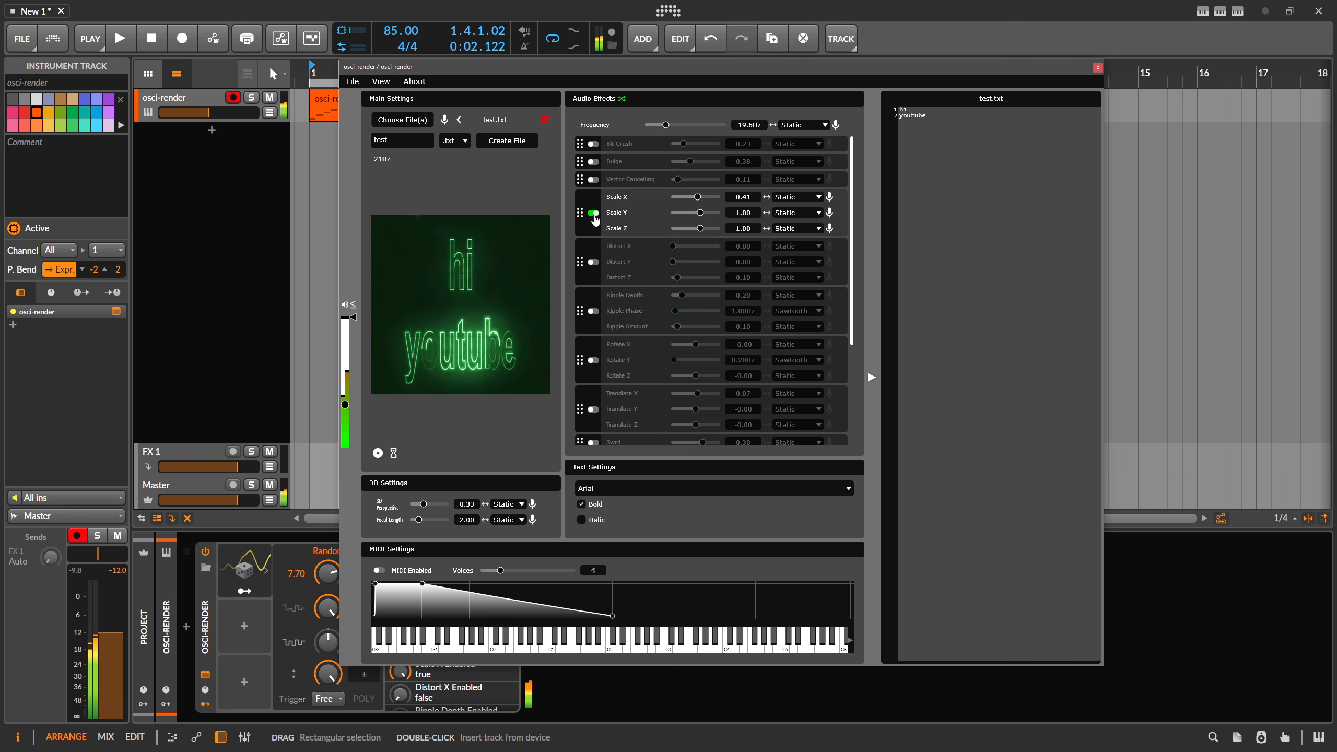
pyautogui.click(594, 217)
pyautogui.click(593, 216)
pyautogui.moveTo(697, 197); pyautogui.dragTo(698, 213)
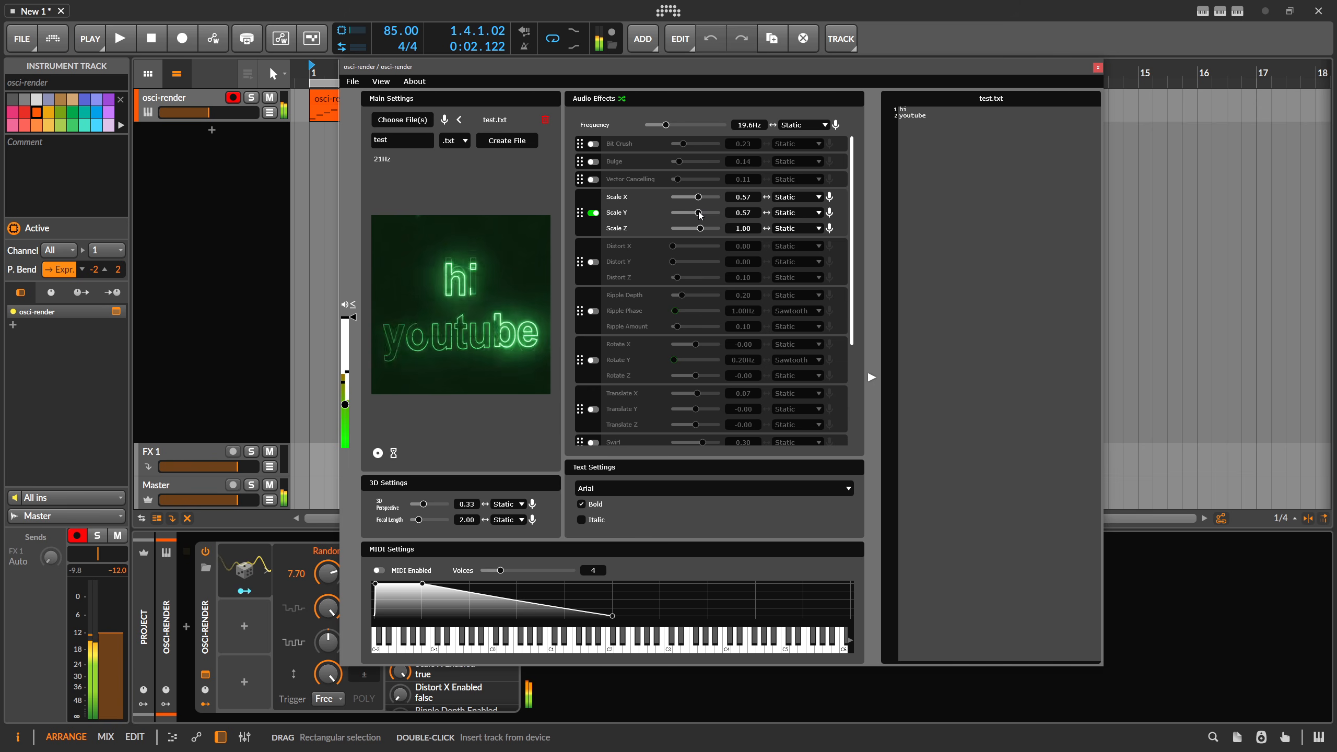
# Check the text output on the browser vectorscope and browse the osci-render download page.
pyautogui.hotkey('alt', 'Tab')
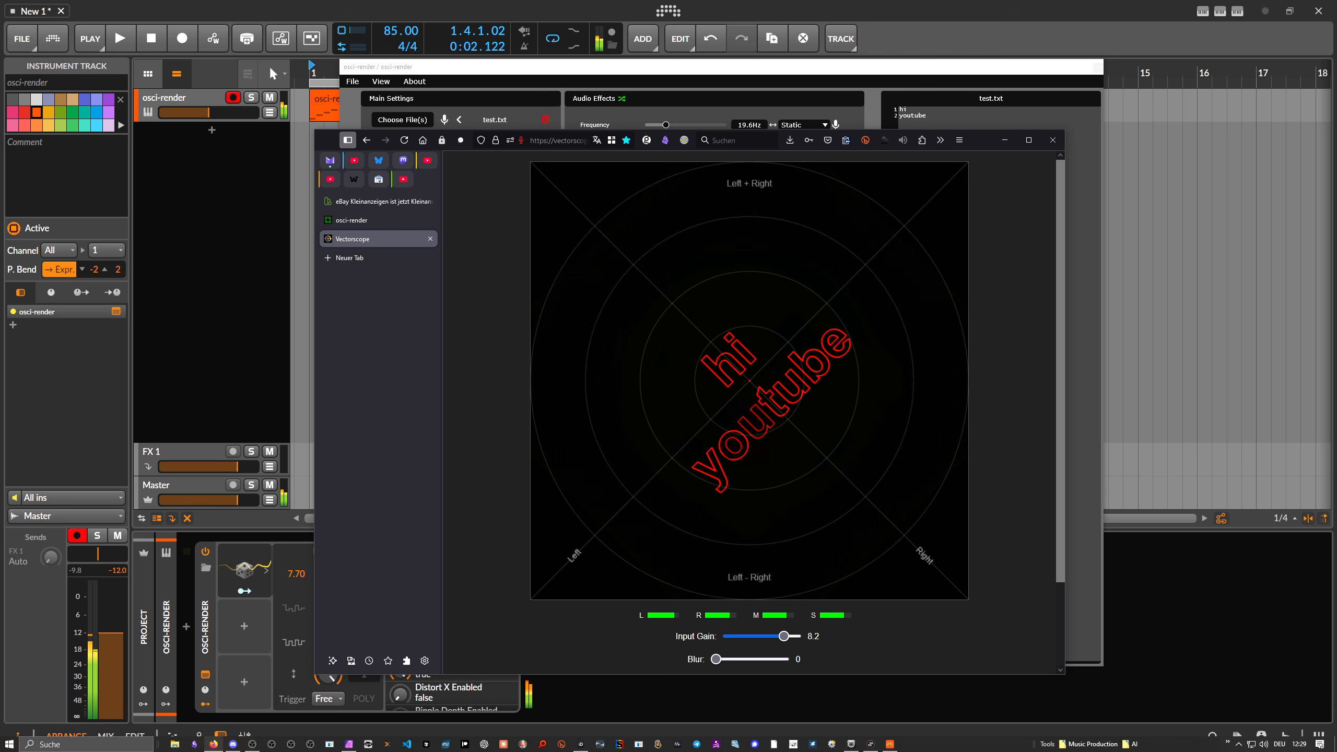
pyautogui.click(221, 173)
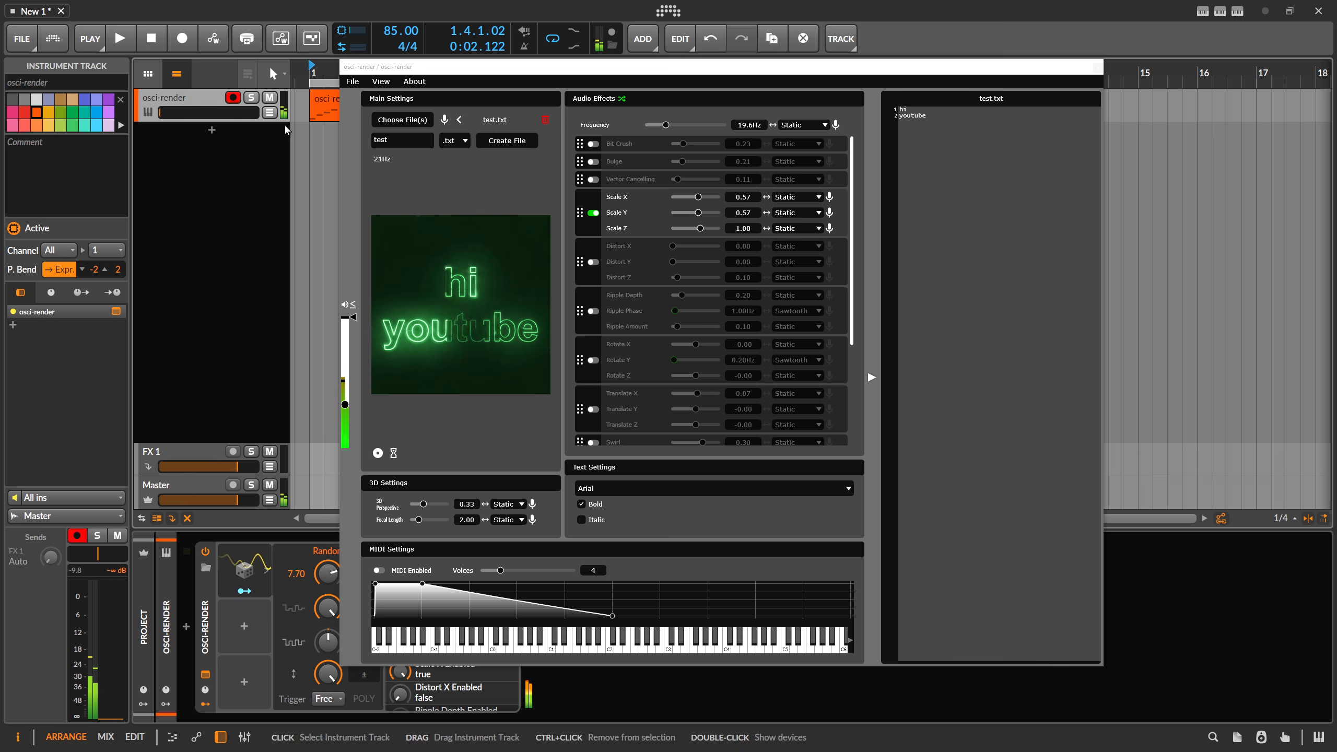
pyautogui.hotkey('alt', 'Tab')
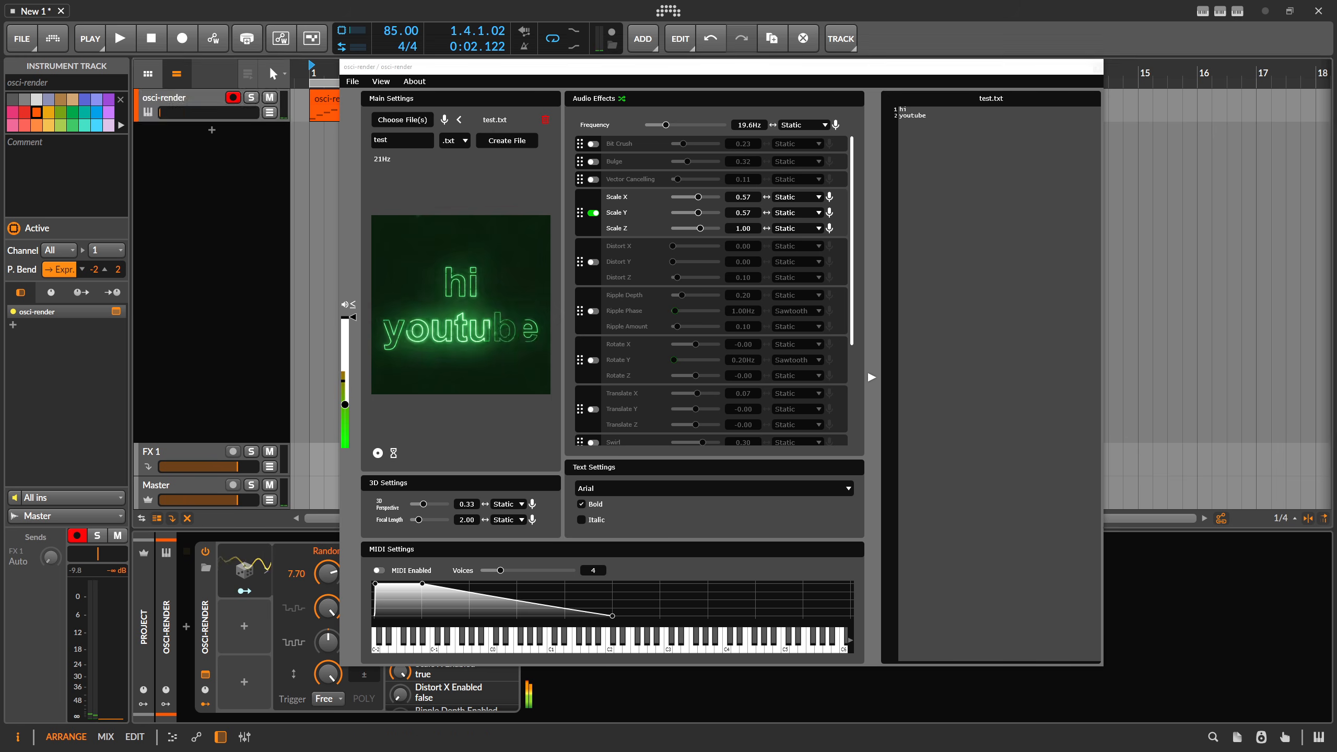
pyautogui.click(371, 220)
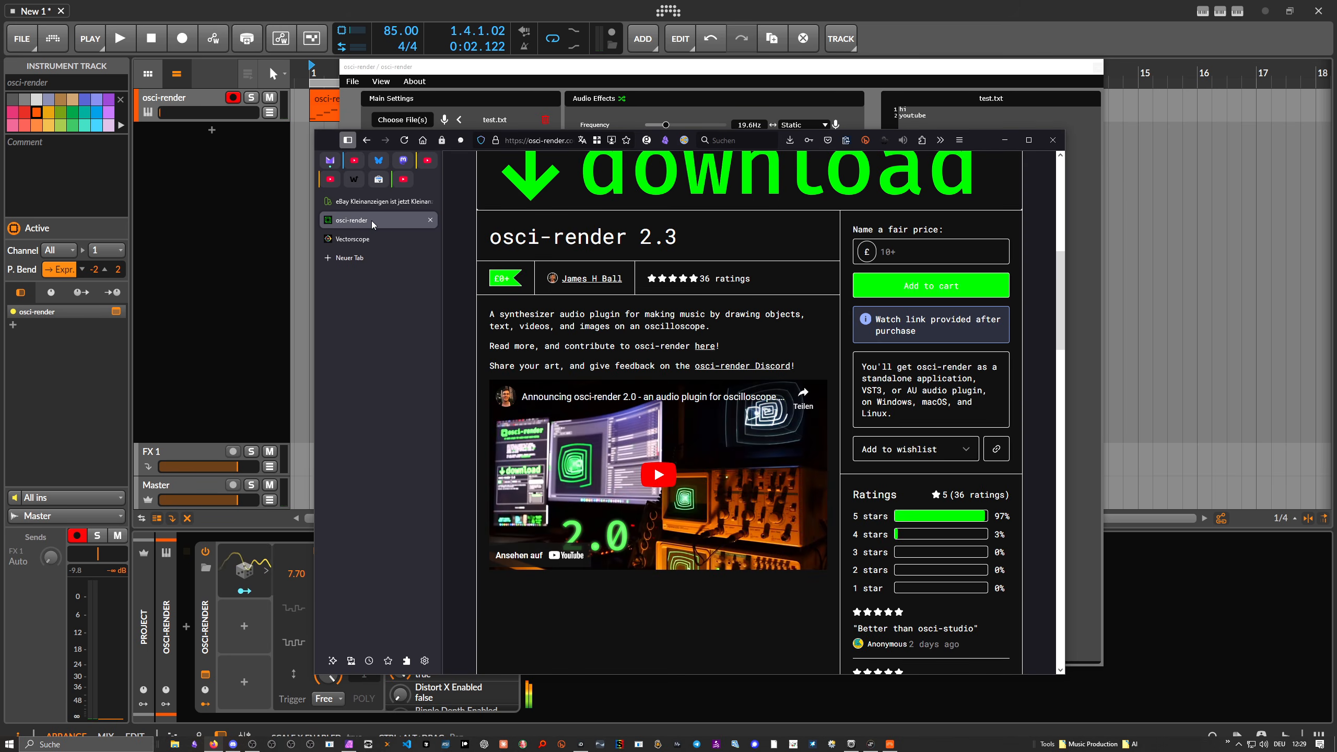
pyautogui.scroll(5, 545, 268)
pyautogui.scroll(5, 545, 269)
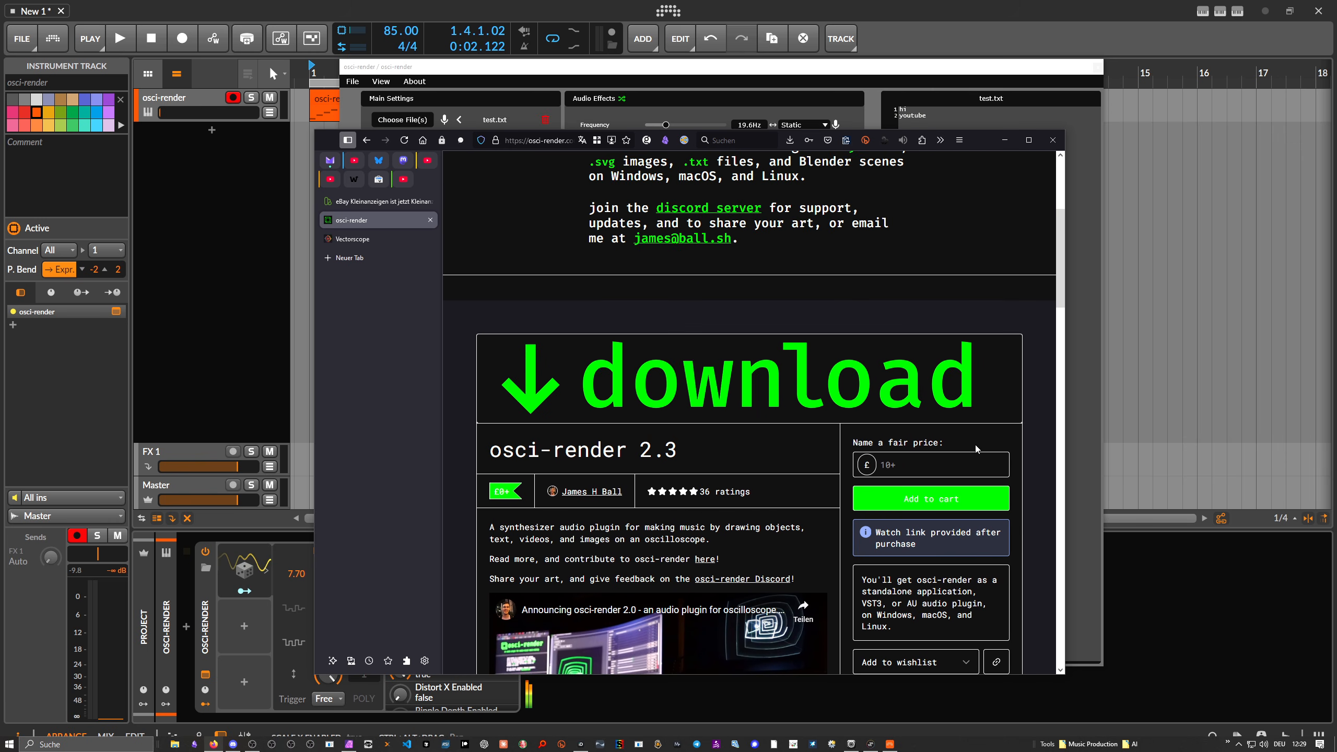
pyautogui.scroll(-6, 764, 342)
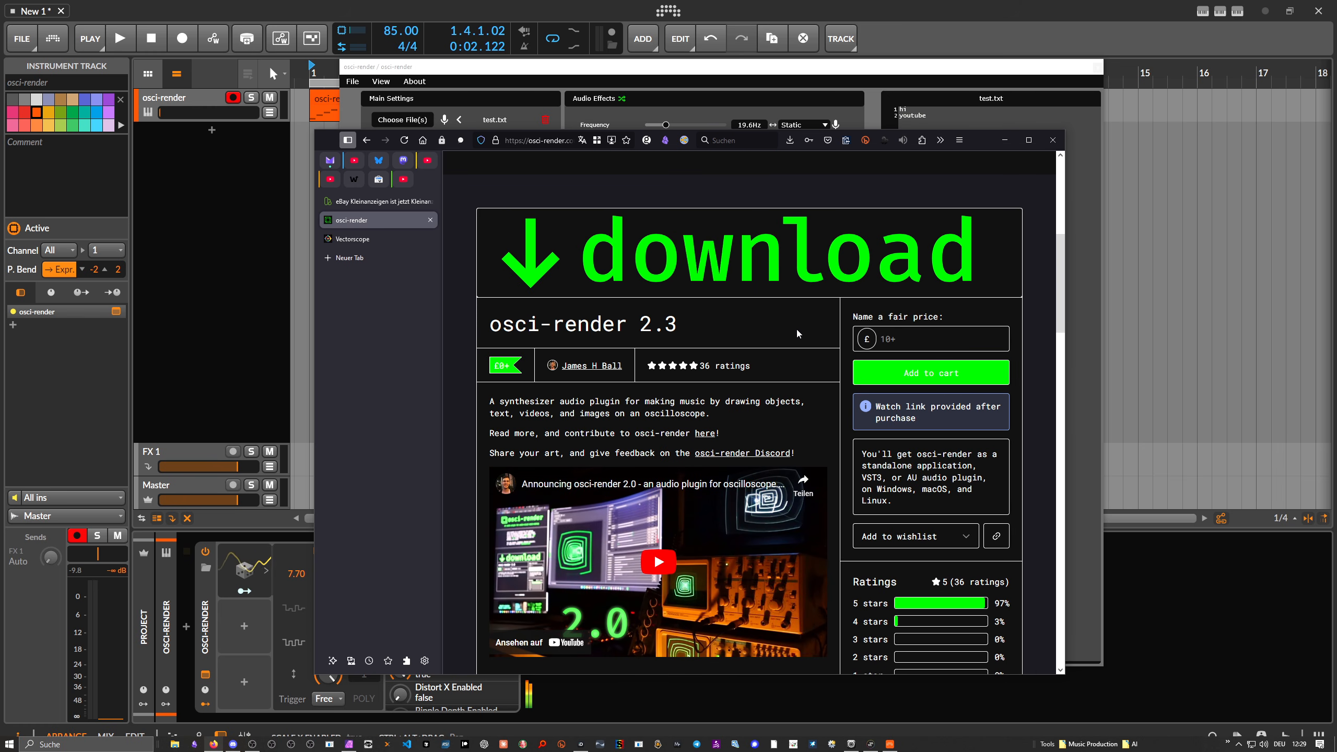
pyautogui.scroll(-2, 797, 333)
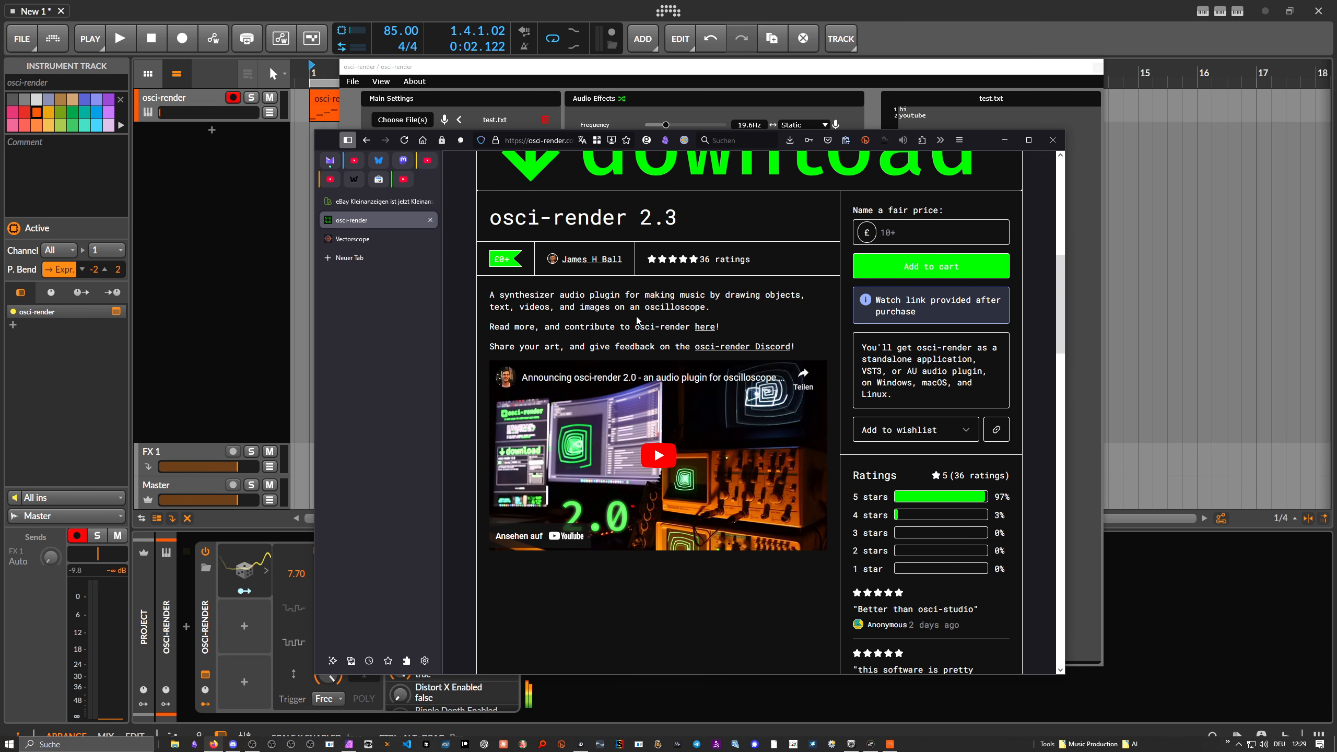
pyautogui.scroll(-1, 663, 379)
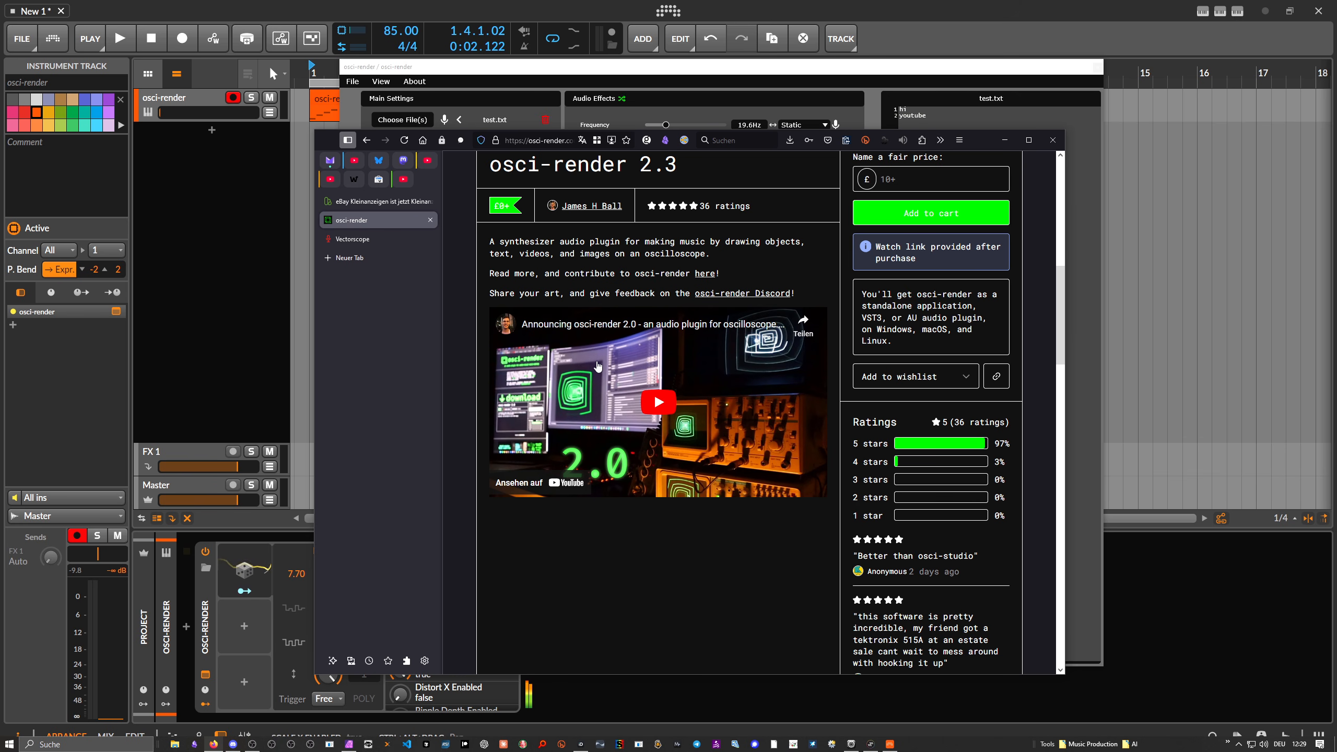
pyautogui.scroll(2, 597, 366)
pyautogui.scroll(8, 749, 413)
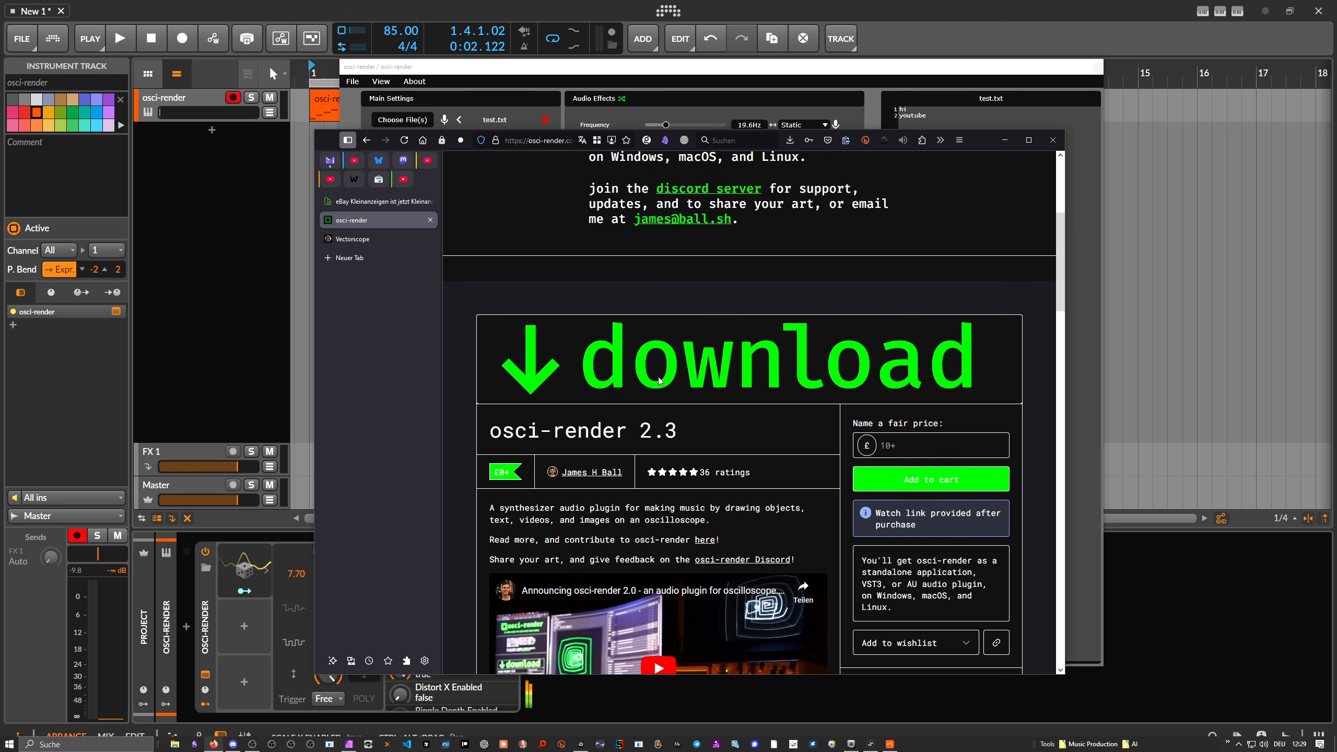
pyautogui.click(517, 129)
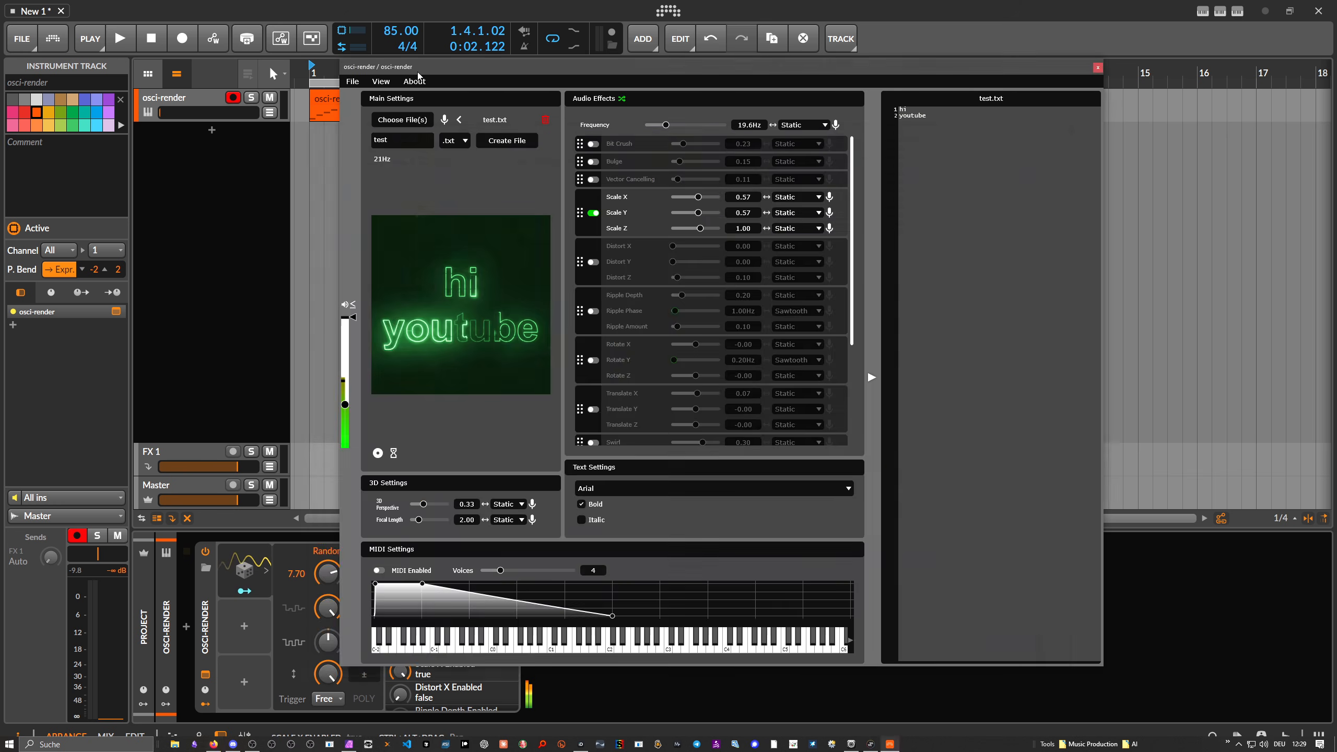